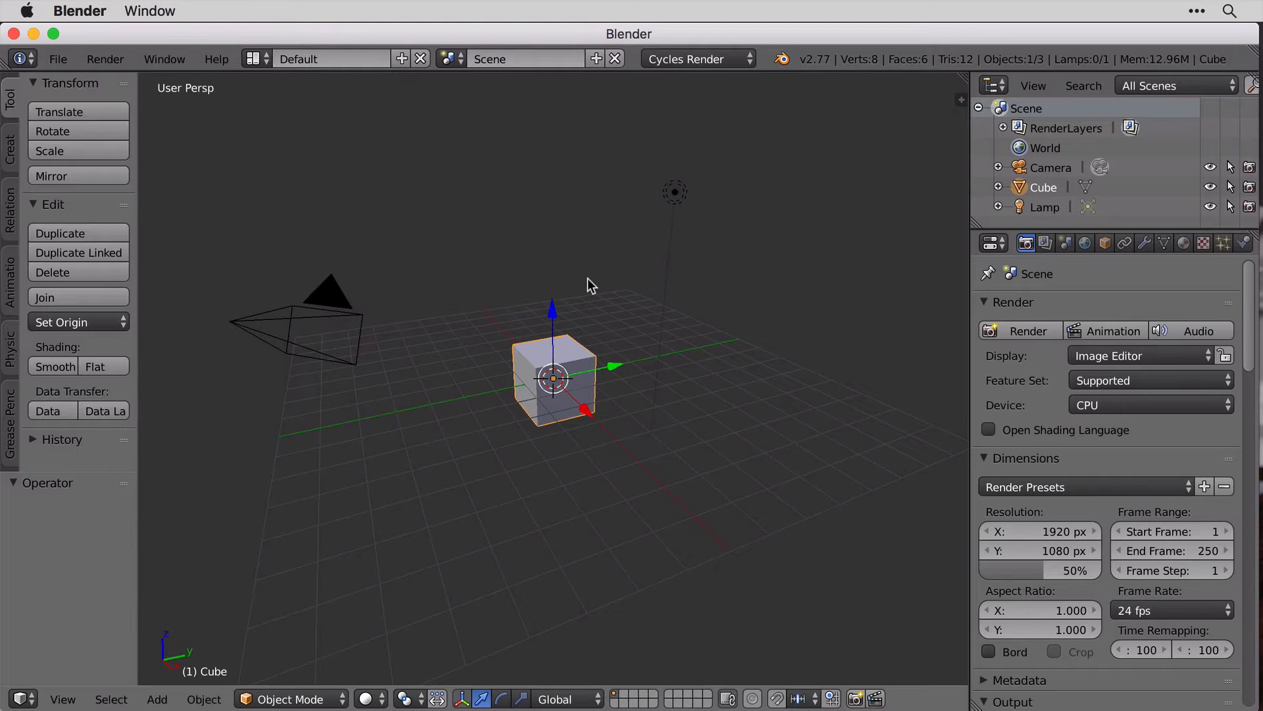
Delete the default cube and add a Monkey mesh in its place.
{"action": "key", "text": "x"}
{"action": "key", "text": "Return"}
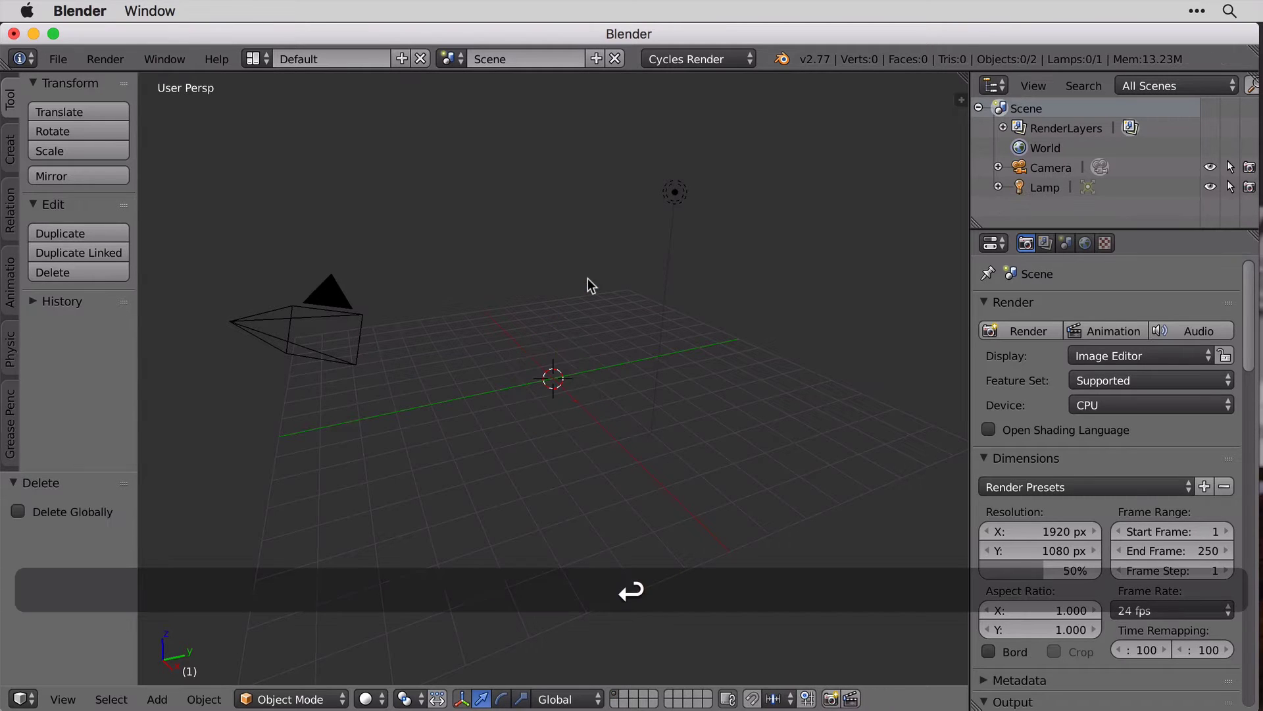
{"action": "key", "text": "shift+a"}
{"action": "mouse_move", "coordinate": [589, 282]}
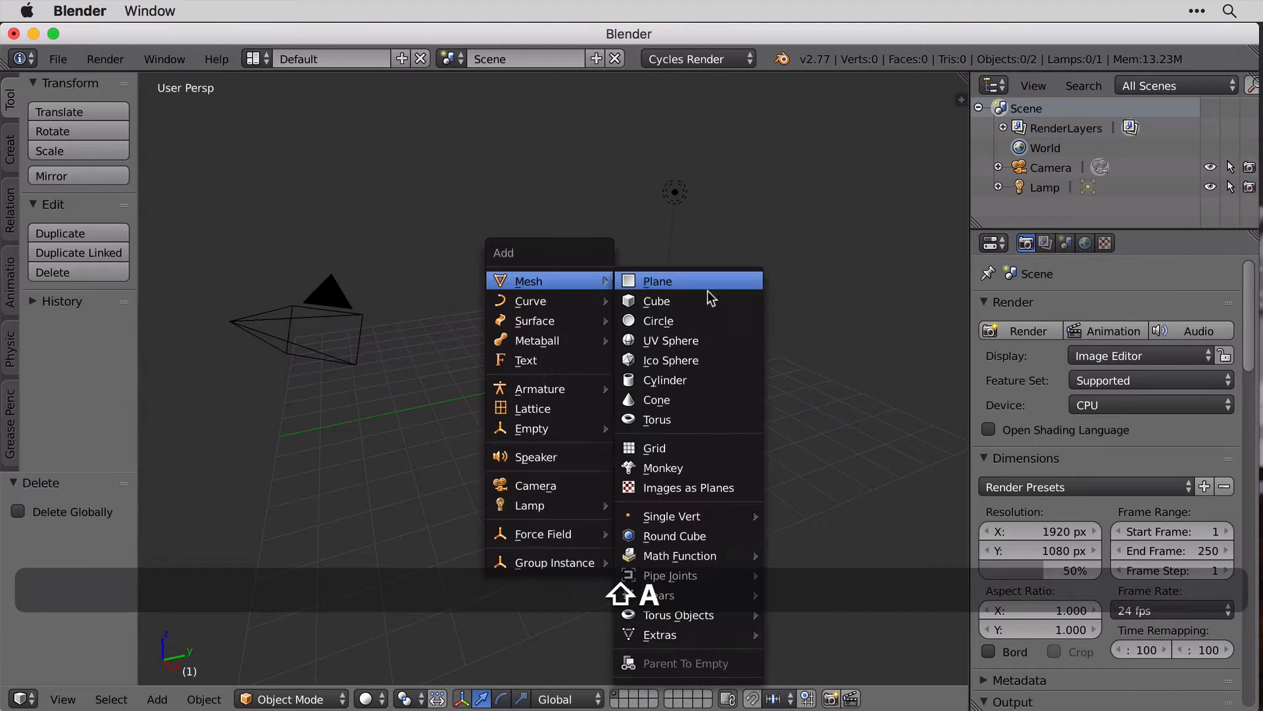
{"action": "left_click", "coordinate": [707, 470]}
{"action": "scroll", "coordinate": [602, 349], "scroll_direction": "up", "scroll_amount": 5}
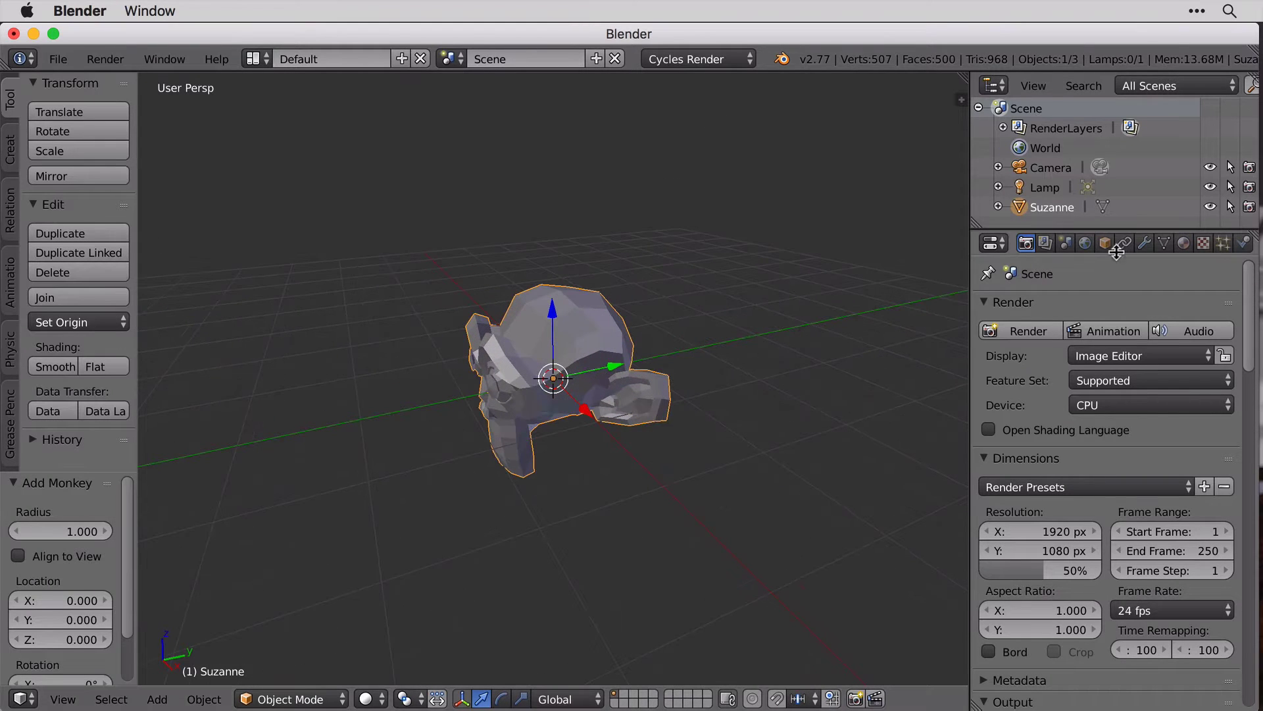
Add a Subdivision Surface modifier to the monkey and set its View subdivisions to 2.
{"action": "left_click", "coordinate": [1145, 244]}
{"action": "left_click", "coordinate": [1112, 309]}
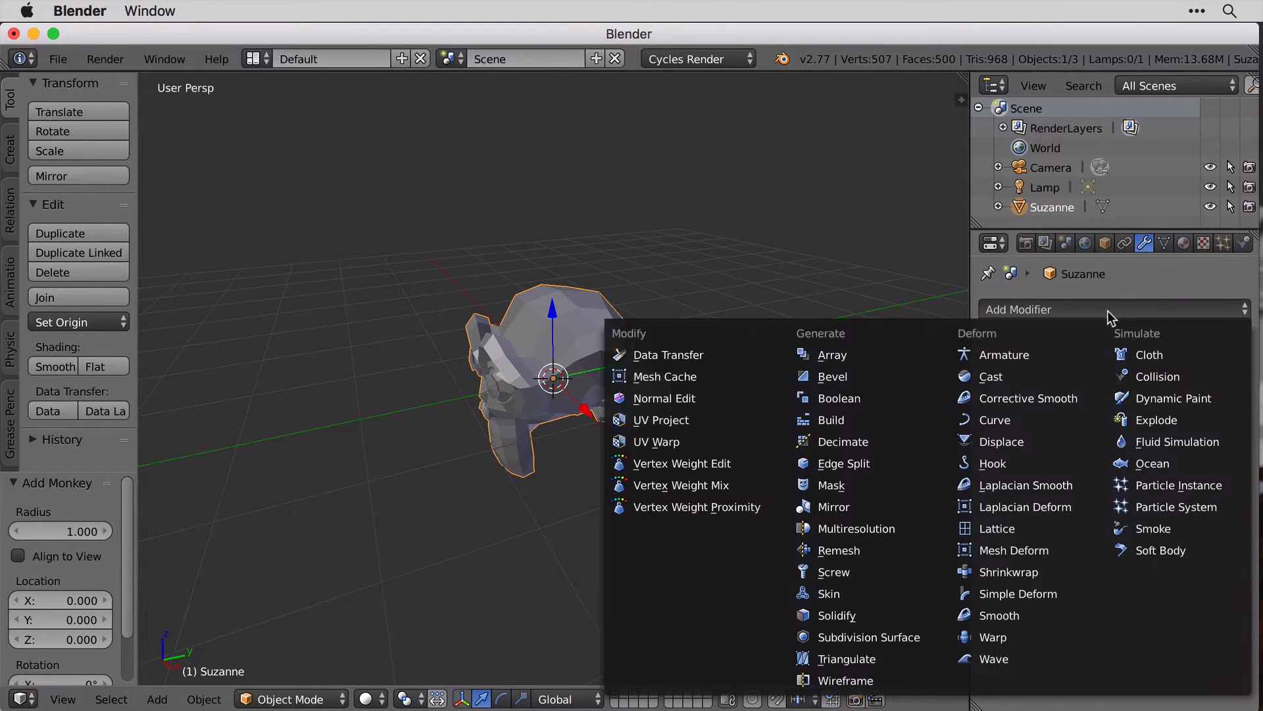
{"action": "left_click", "coordinate": [868, 637]}
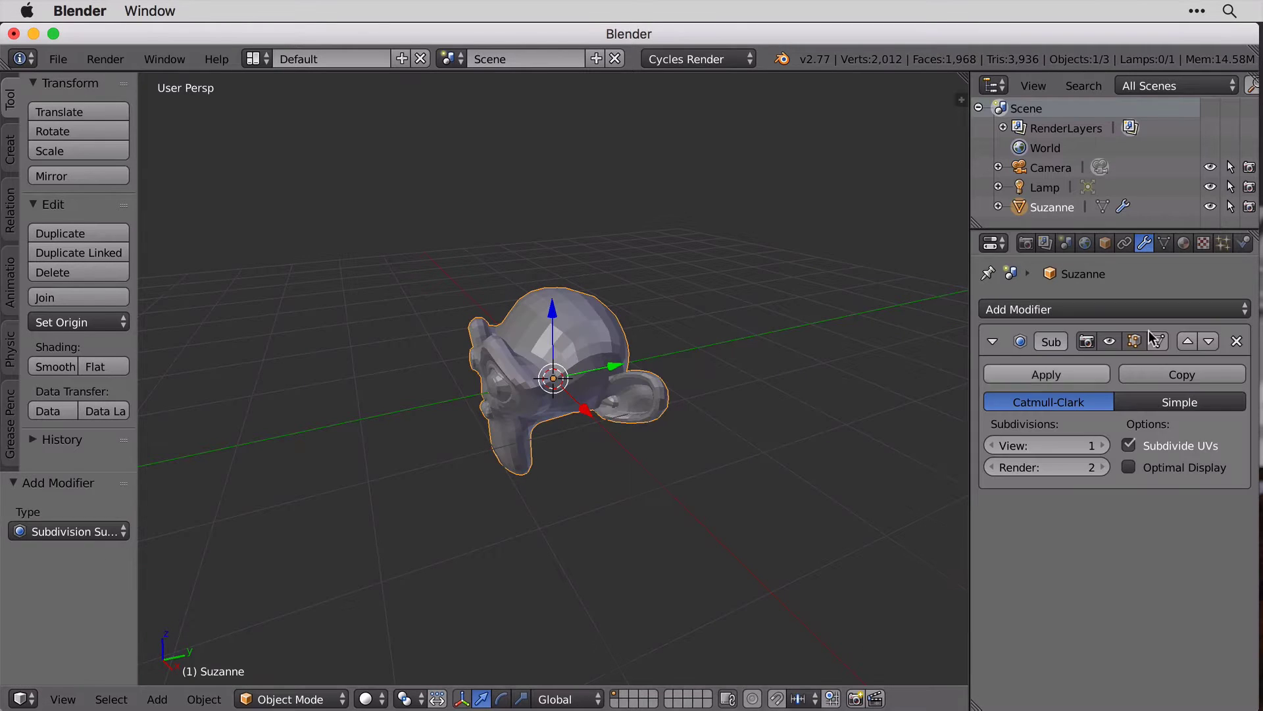
{"action": "left_click", "coordinate": [1111, 445]}
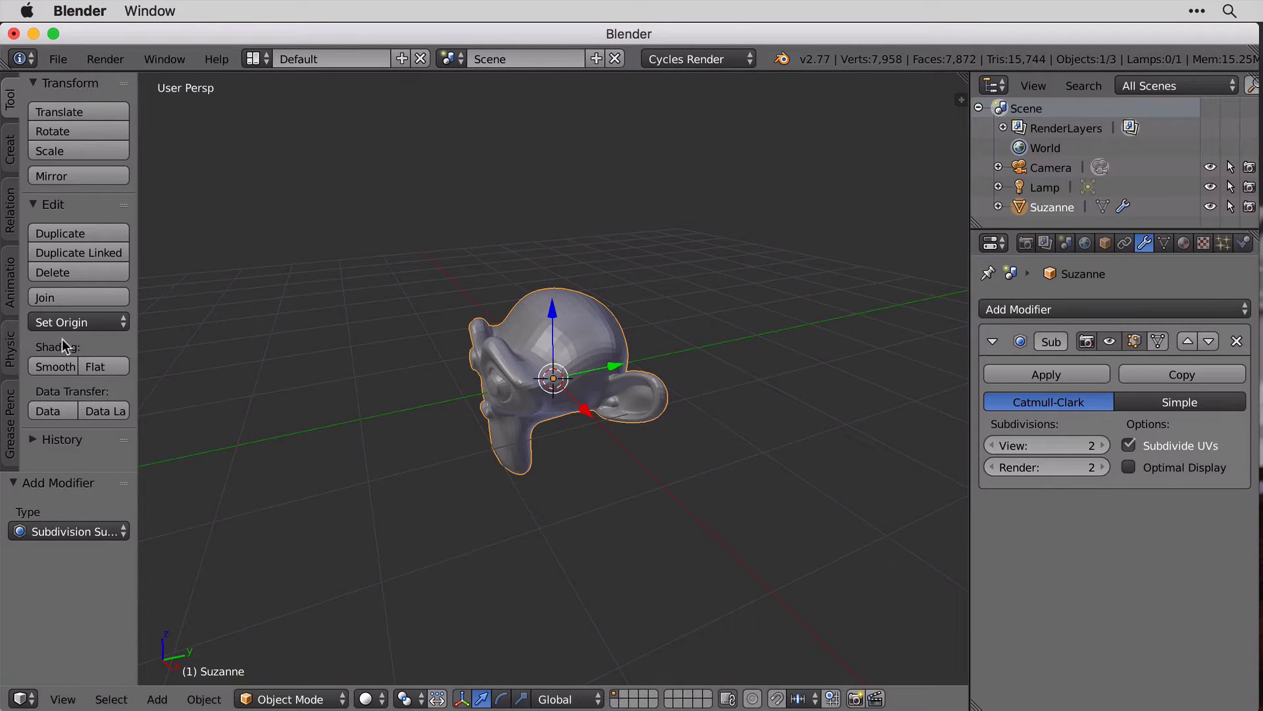
Apply smooth shading to the monkey and turn the view to face it.
{"action": "left_click", "coordinate": [66, 366]}
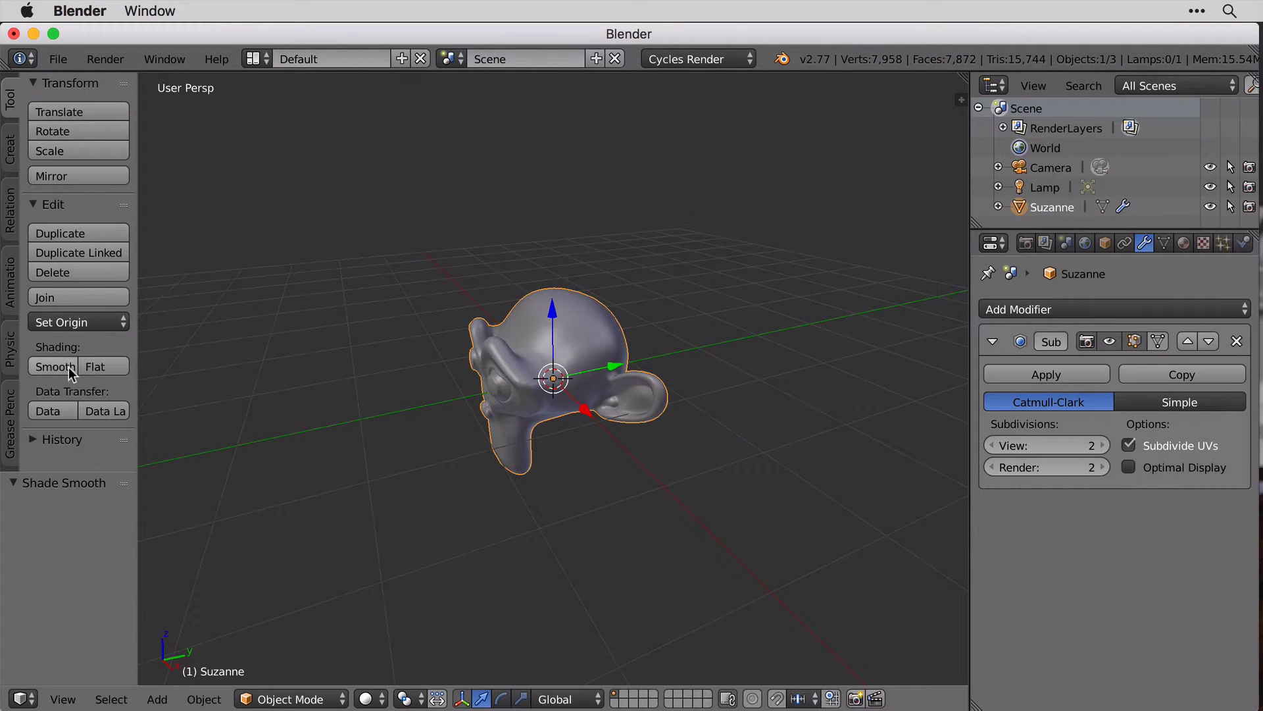
{"action": "middle_click_drag", "start_coordinate": [630, 426], "coordinate": [715, 406]}
{"action": "scroll", "coordinate": [633, 416], "scroll_direction": "up", "scroll_amount": 1}
{"action": "scroll", "coordinate": [633, 416], "scroll_direction": "down", "scroll_amount": 1}
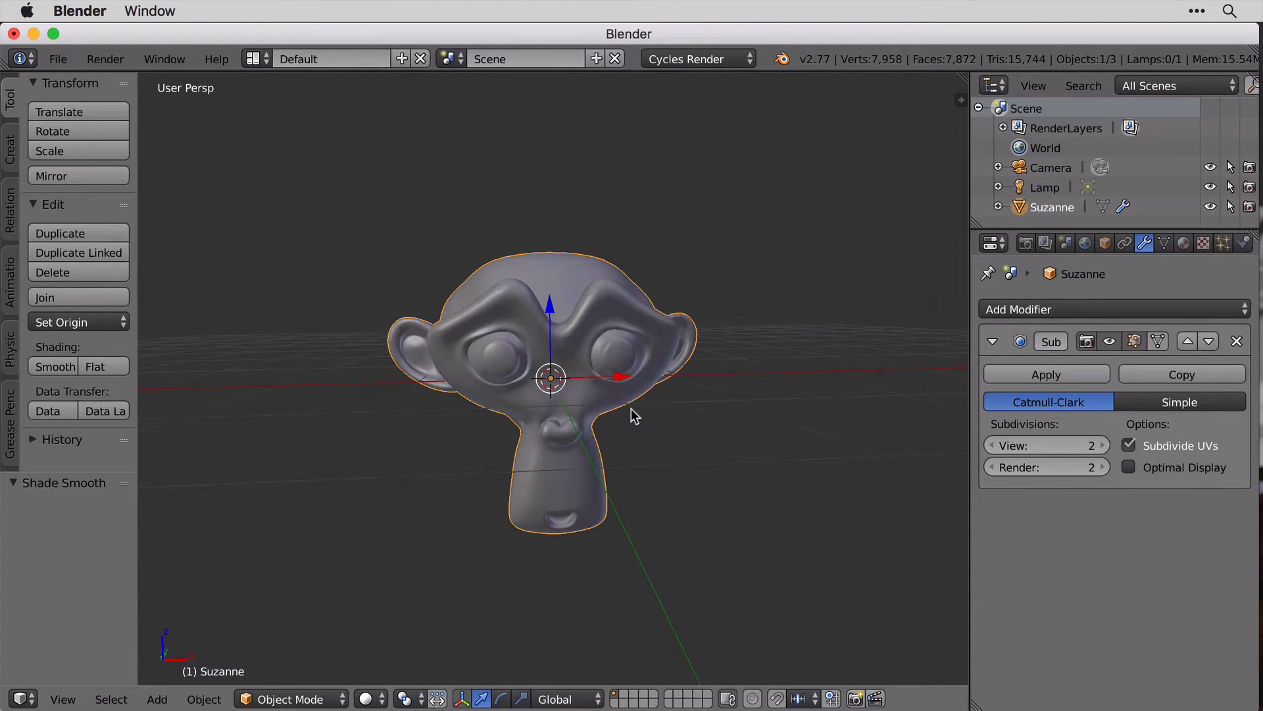
{"action": "scroll", "coordinate": [633, 416], "scroll_direction": "up", "scroll_amount": 1}
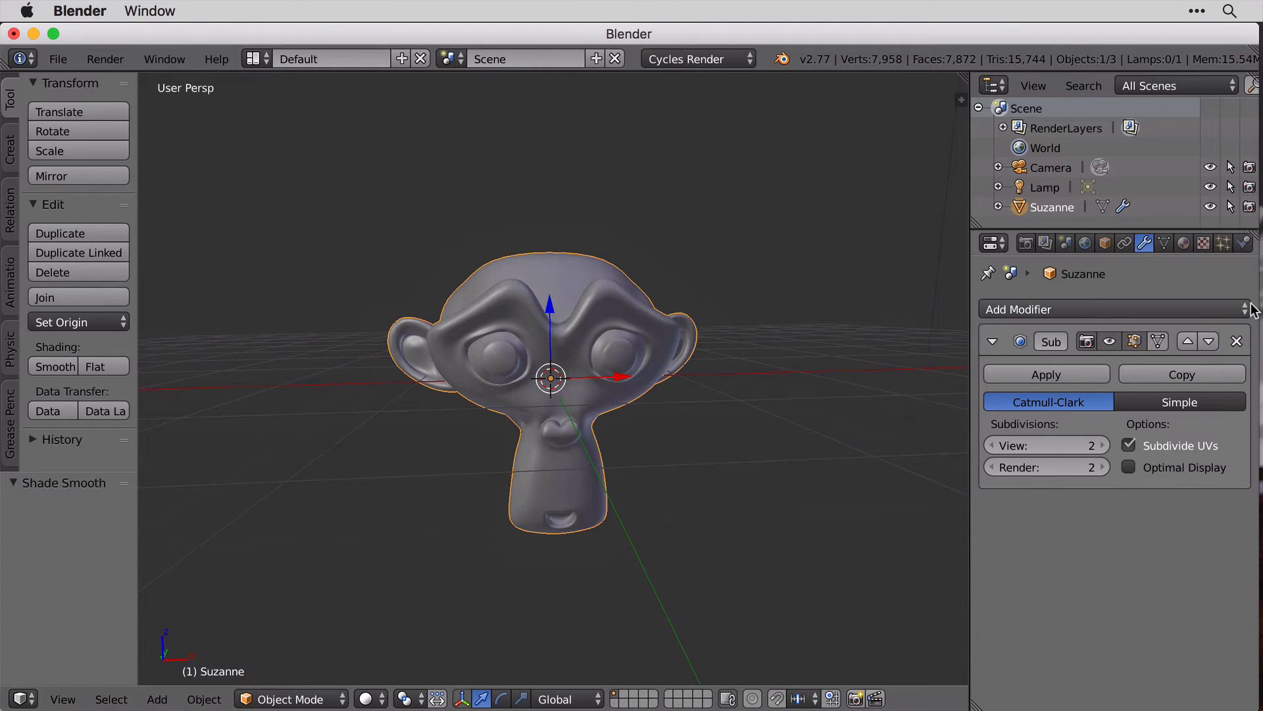
Split the 3D view into two stacked areas and make the lower one a Node Editor.
{"action": "left_click", "coordinate": [1187, 245]}
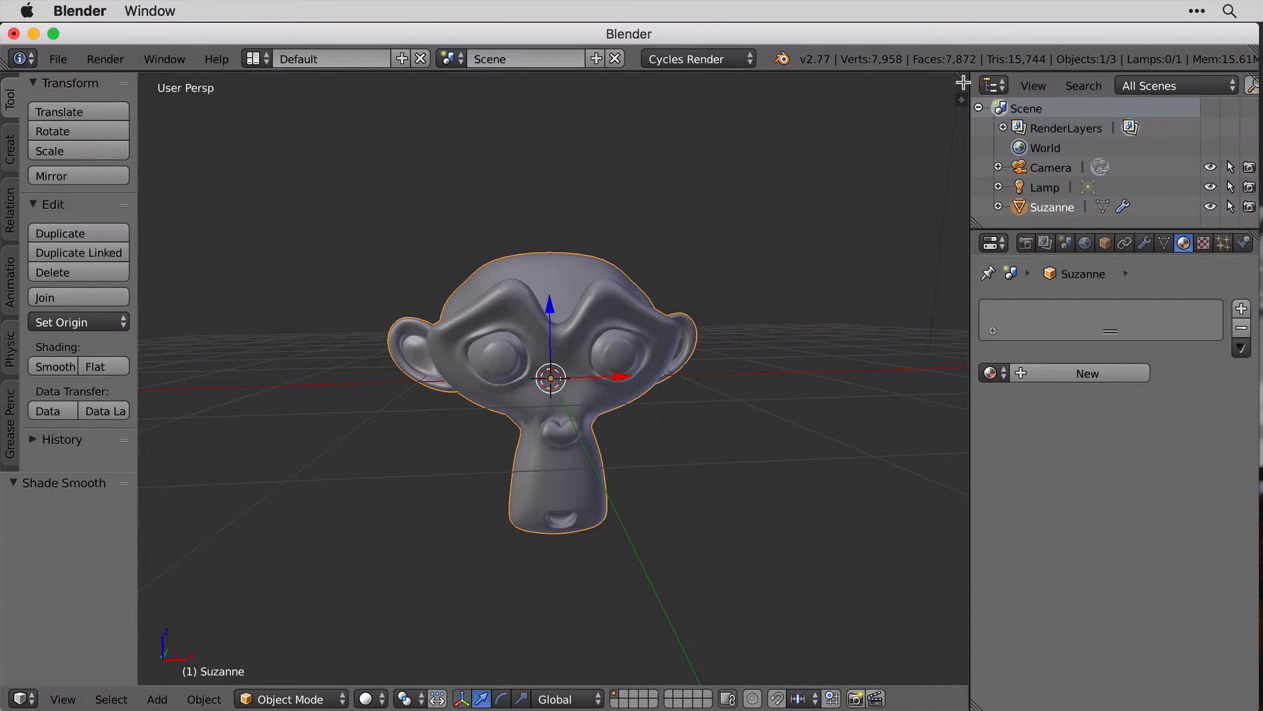
{"action": "left_click_drag", "start_coordinate": [963, 82], "coordinate": [933, 416]}
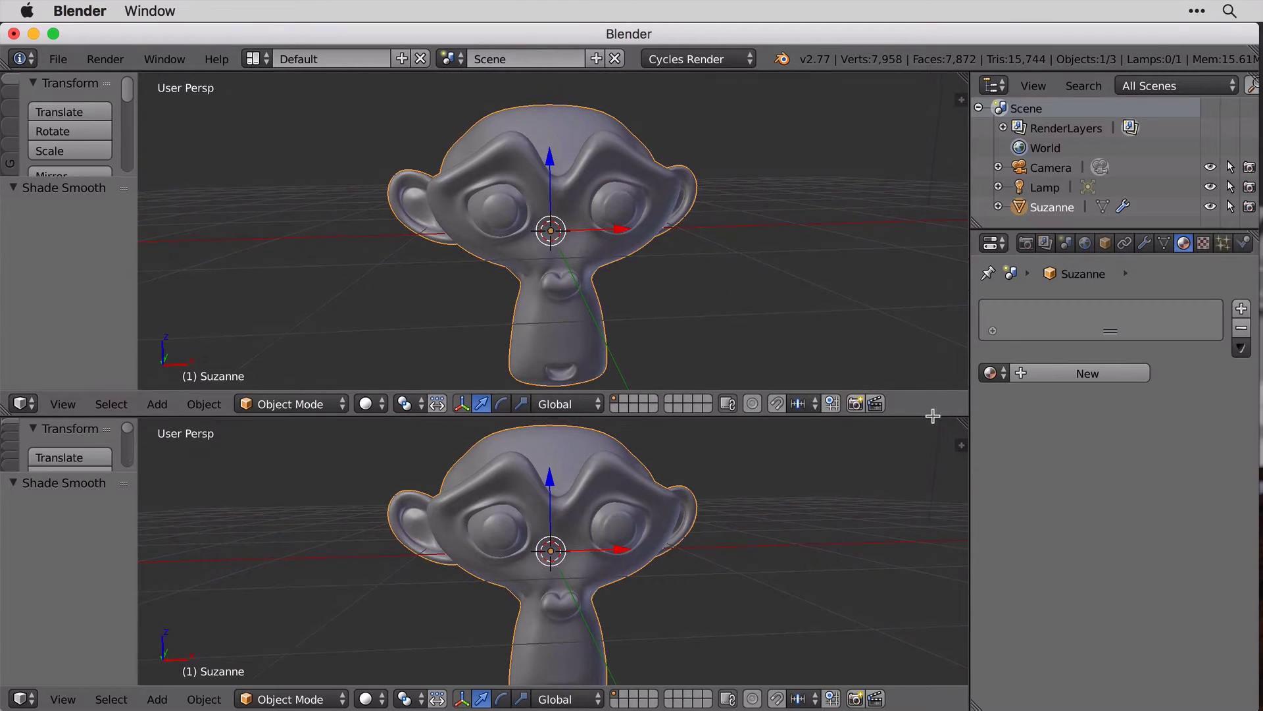
{"action": "left_click", "coordinate": [23, 699]}
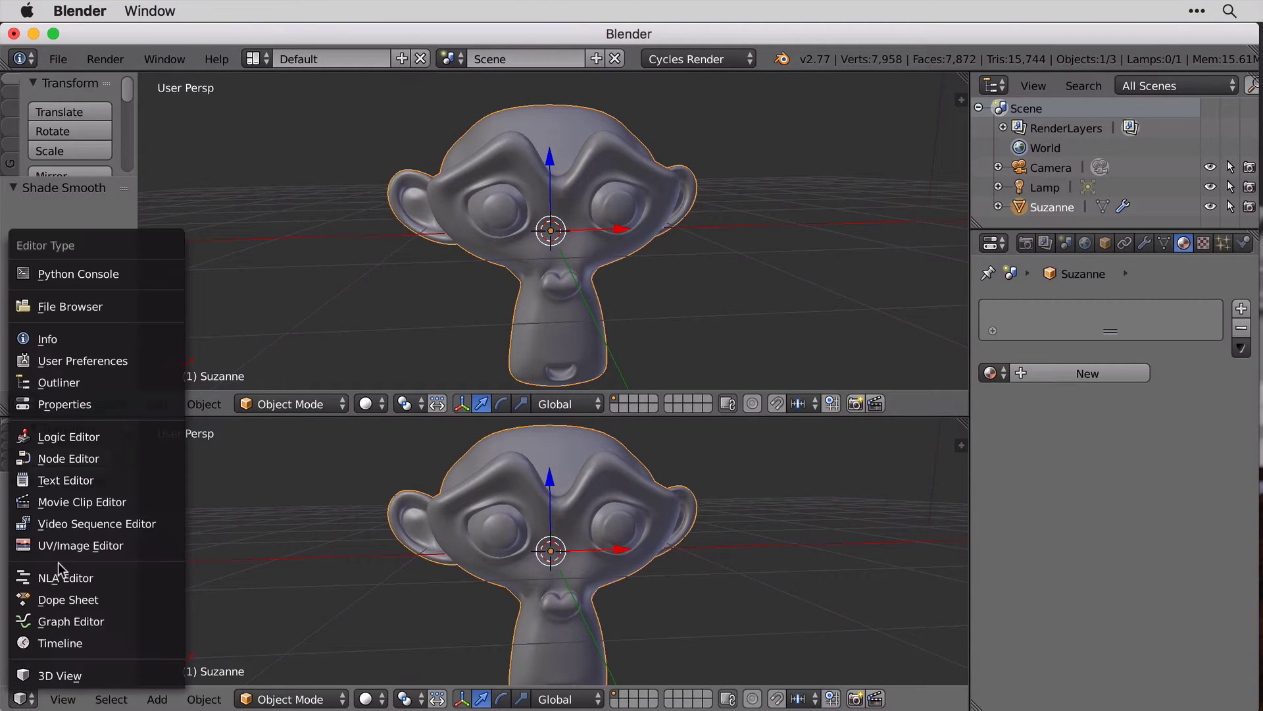
{"action": "left_click", "coordinate": [109, 460]}
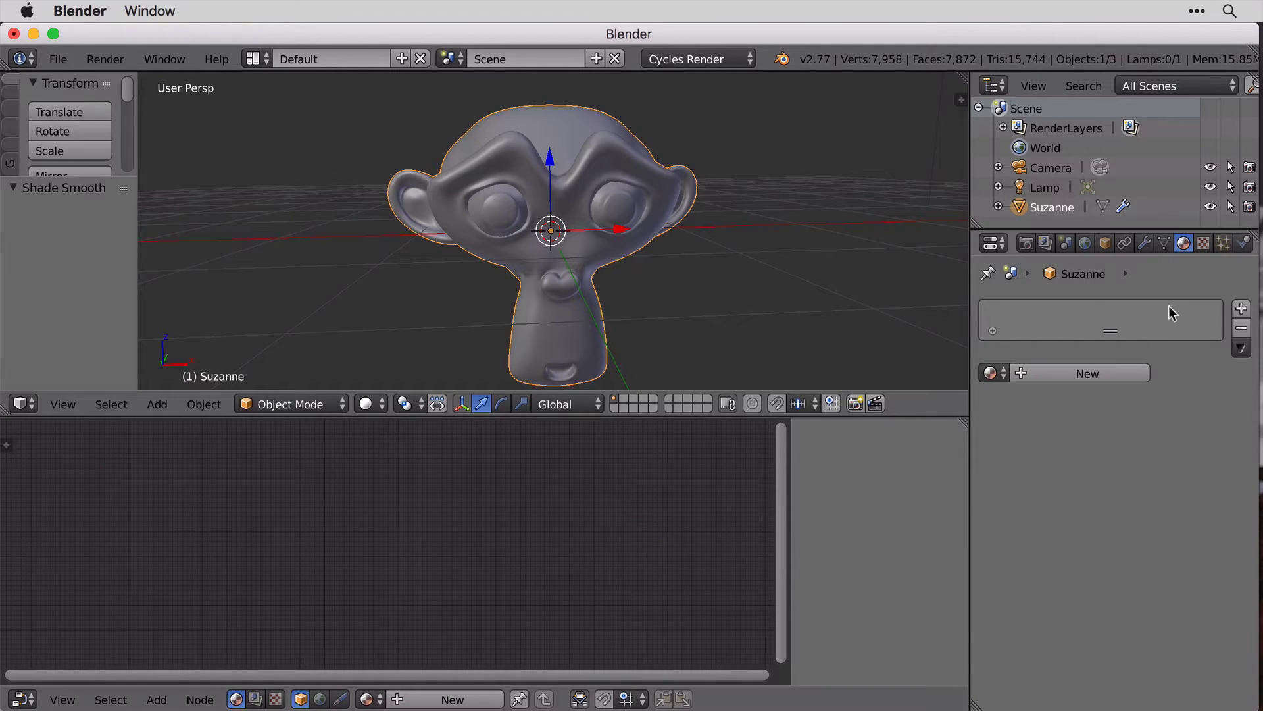
Create a new material for the monkey, hide the node properties sidebar and enlarge the node editing area.
{"action": "left_click", "coordinate": [434, 701]}
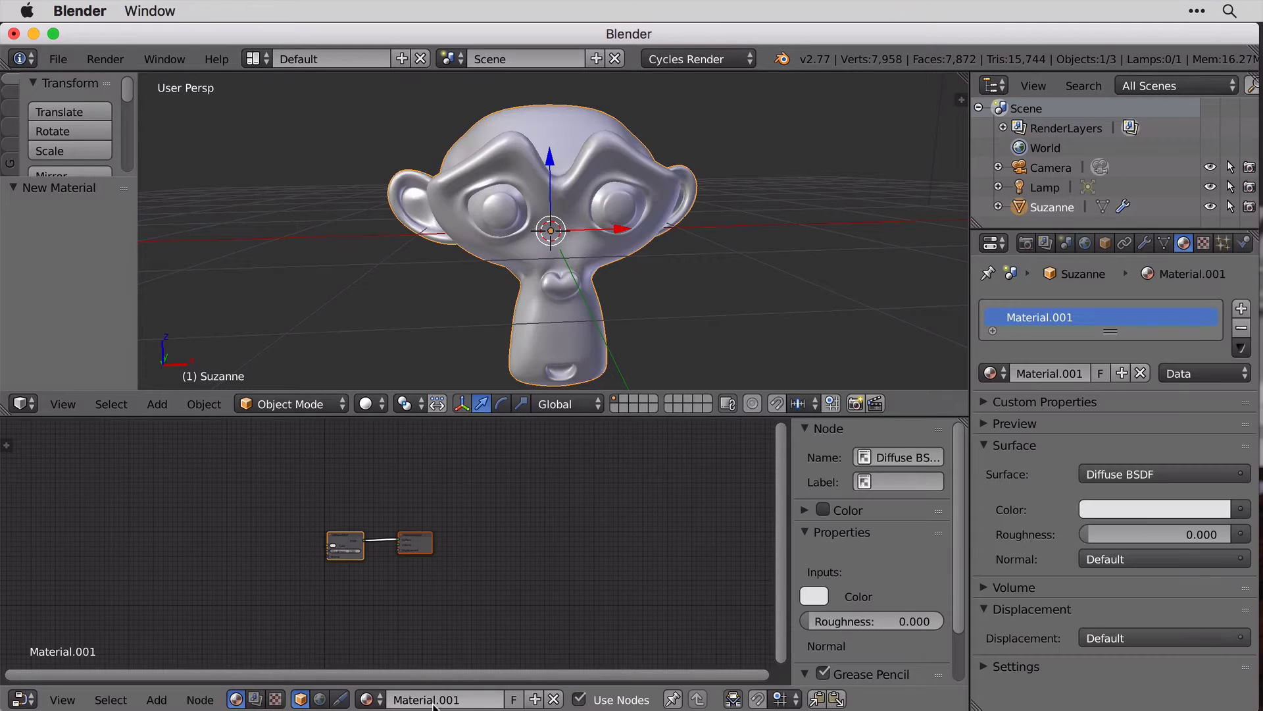
{"action": "scroll", "coordinate": [381, 560], "scroll_direction": "up", "scroll_amount": 6}
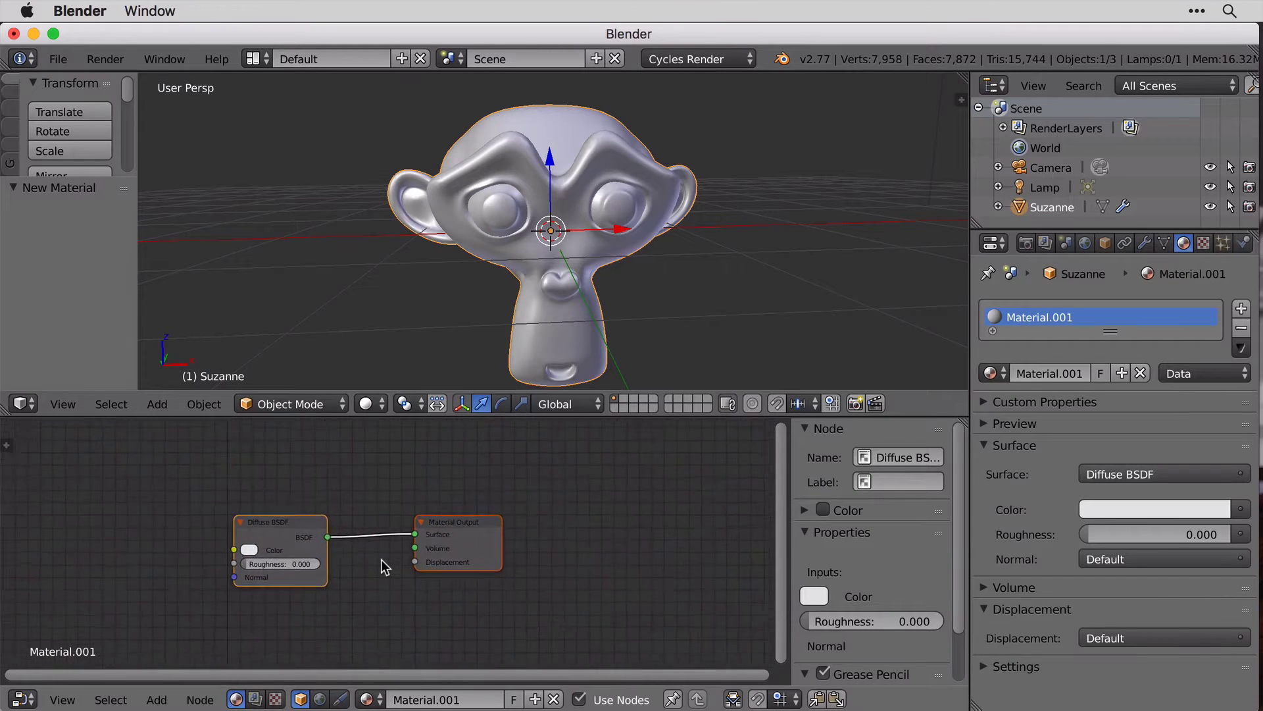
{"action": "key", "text": "n"}
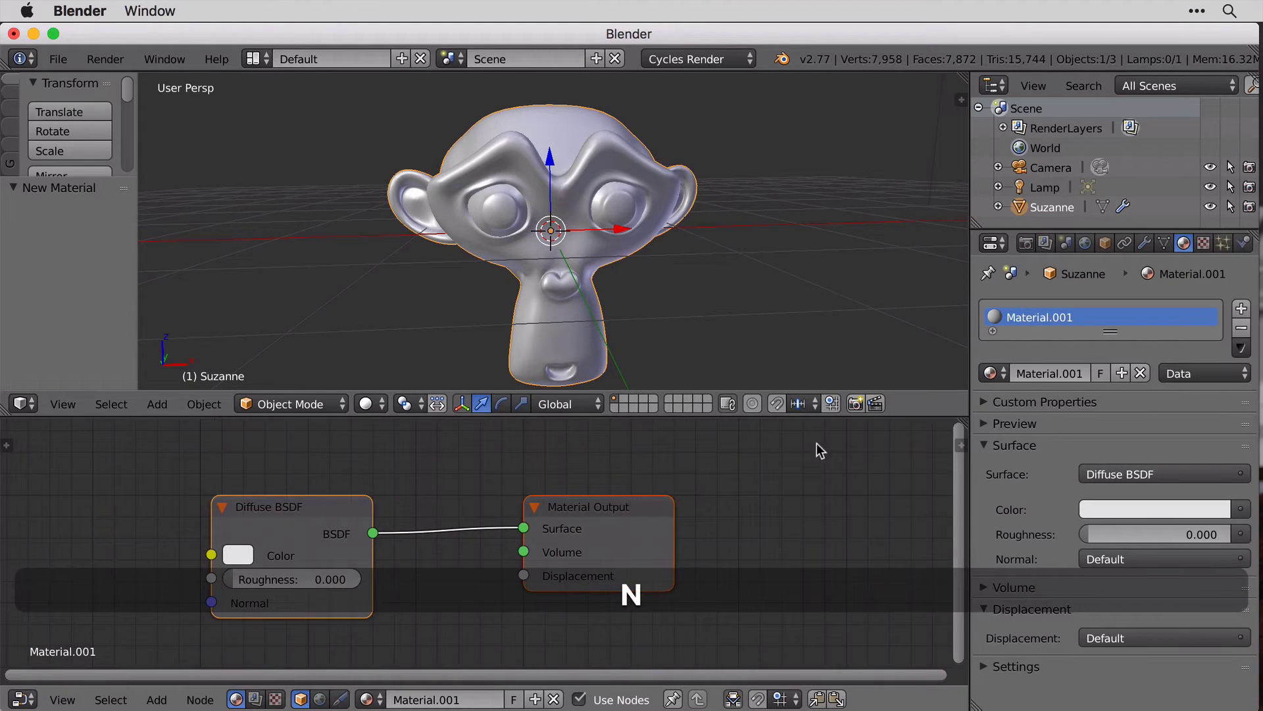
{"action": "left_click_drag", "start_coordinate": [783, 416], "coordinate": [783, 317]}
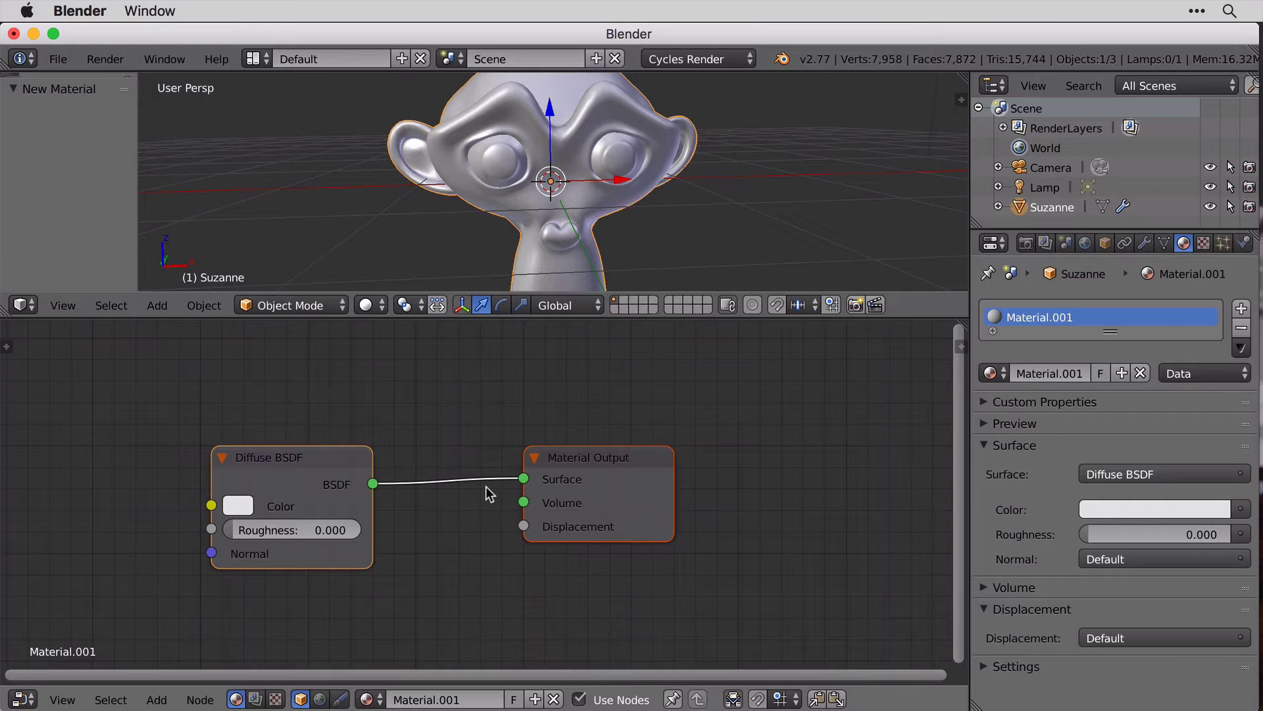
Remove the Diffuse BSDF node from the material and move the Material Output node farther to the right.
{"action": "key", "text": "x"}
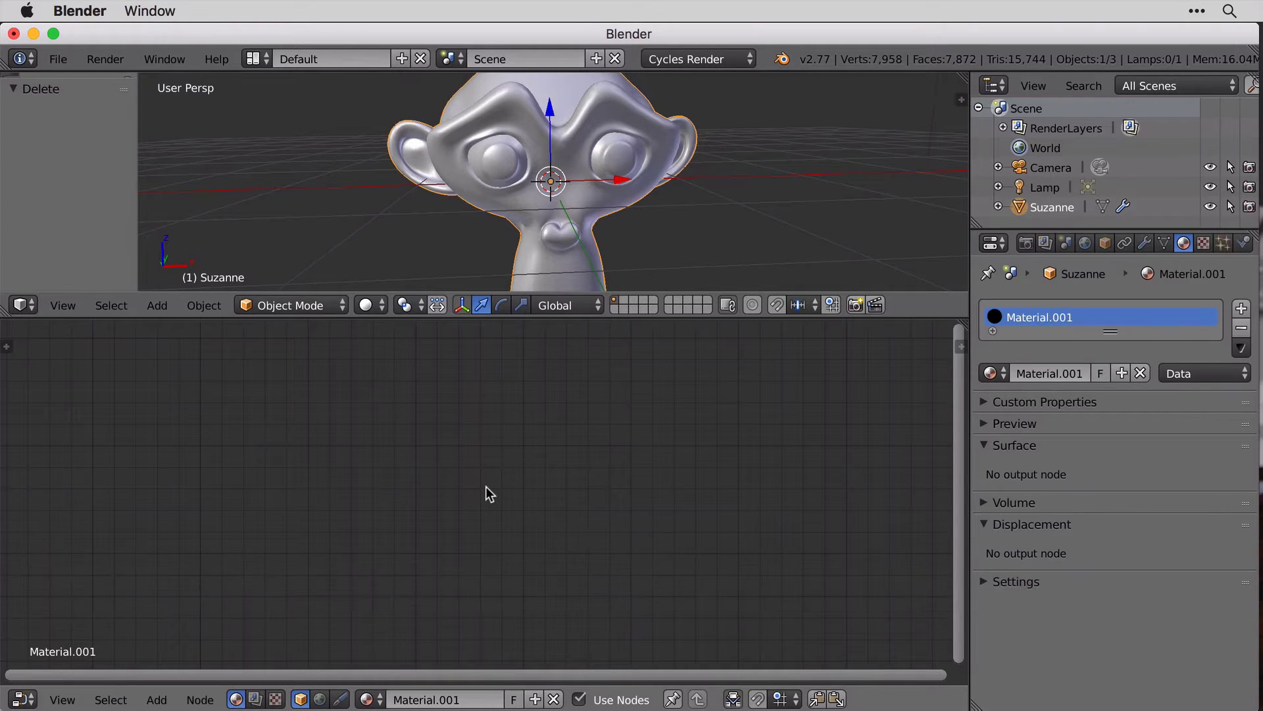
{"action": "key", "text": "super+z"}
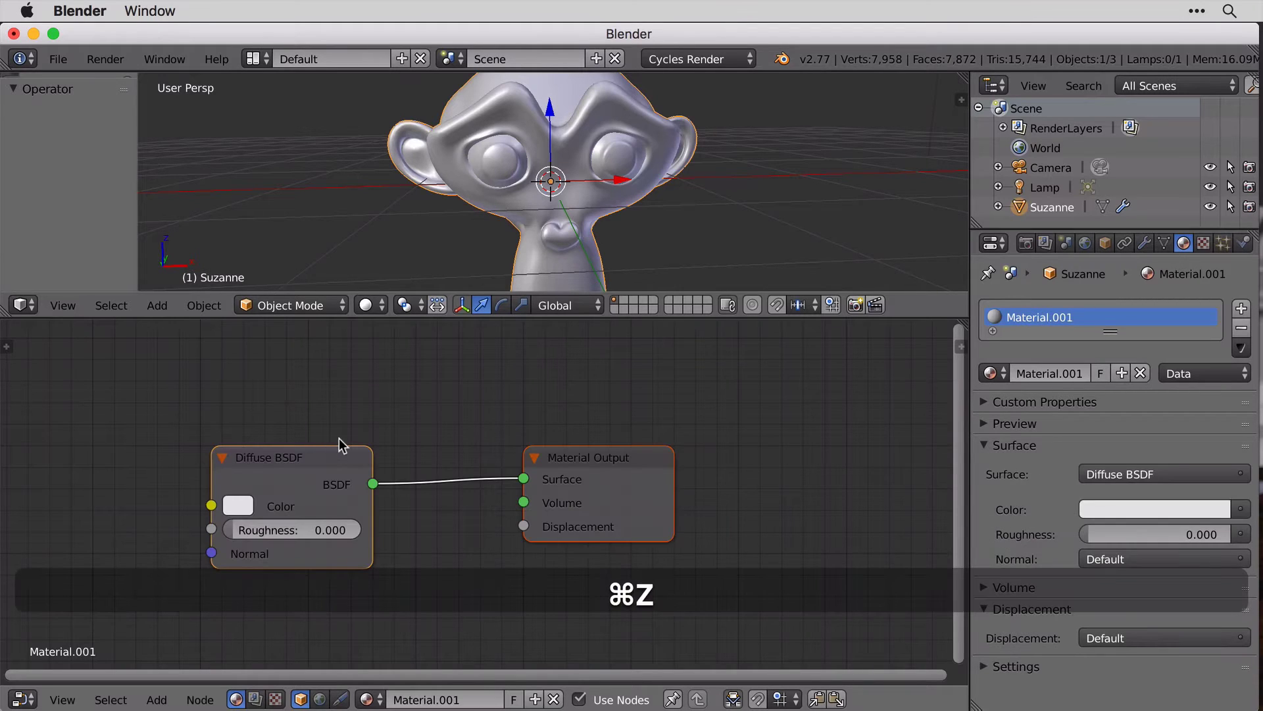
{"action": "left_click", "coordinate": [319, 471]}
{"action": "key", "text": "super+z"}
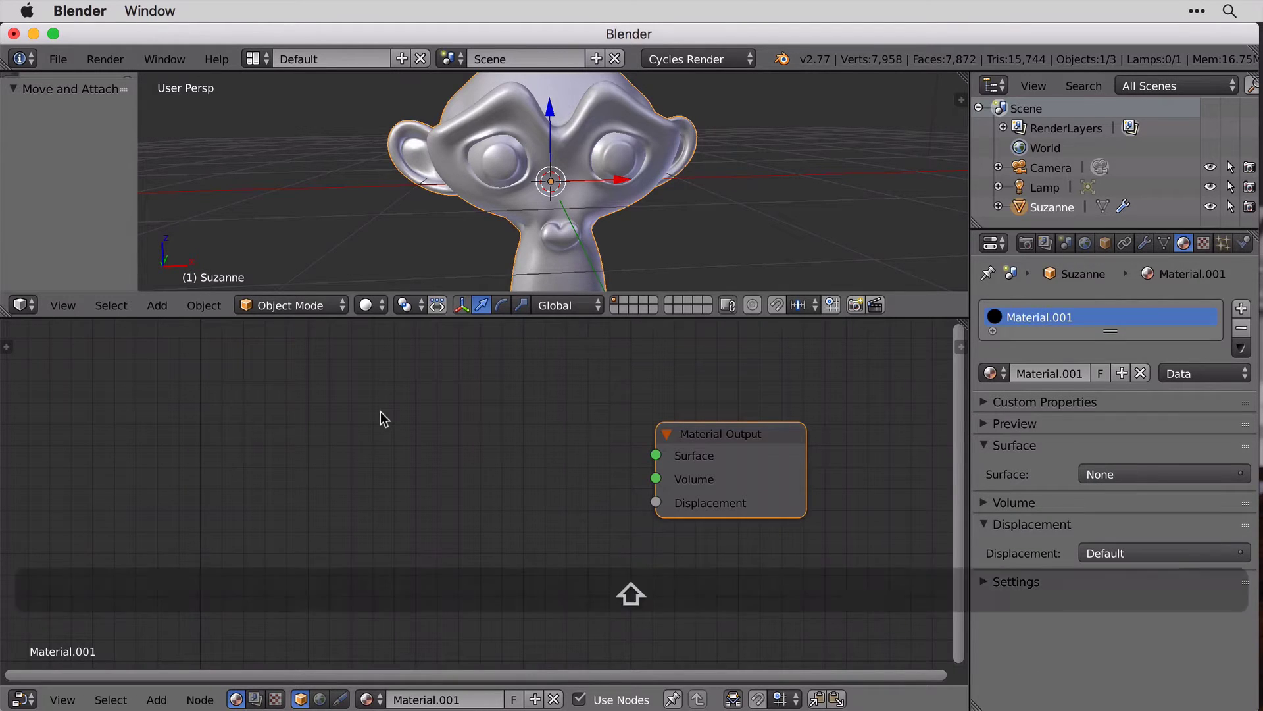
Add a Subsurface Scattering shader and connect its BSSRDF output to the Surface input of the Material Output.
{"action": "key", "text": "shift+a"}
{"action": "mouse_move", "coordinate": [389, 475]}
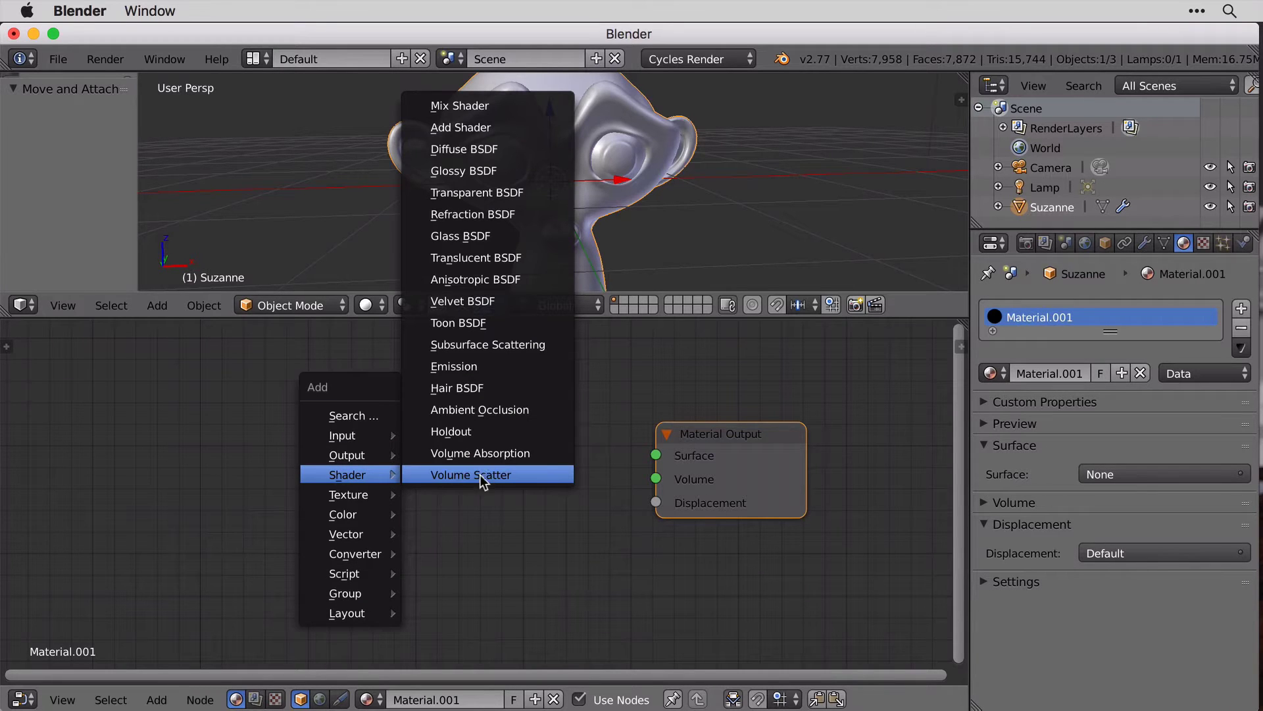
{"action": "left_click", "coordinate": [559, 346]}
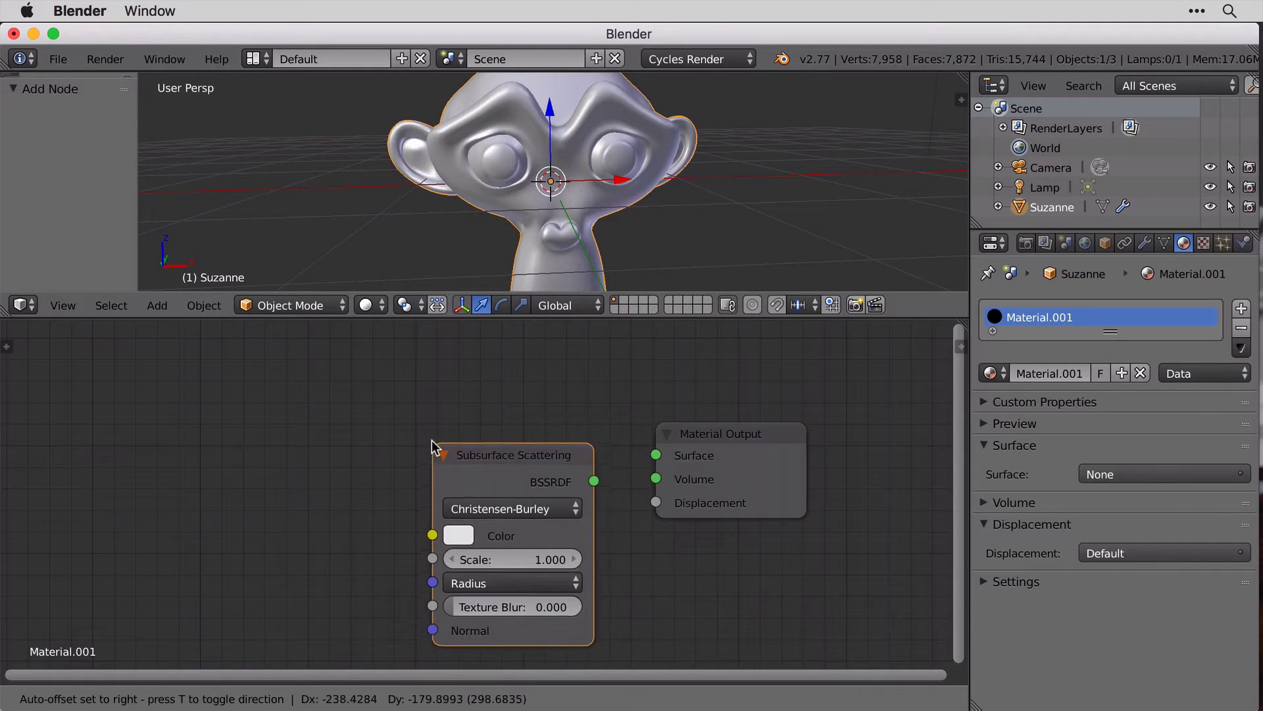
{"action": "left_click", "coordinate": [414, 406]}
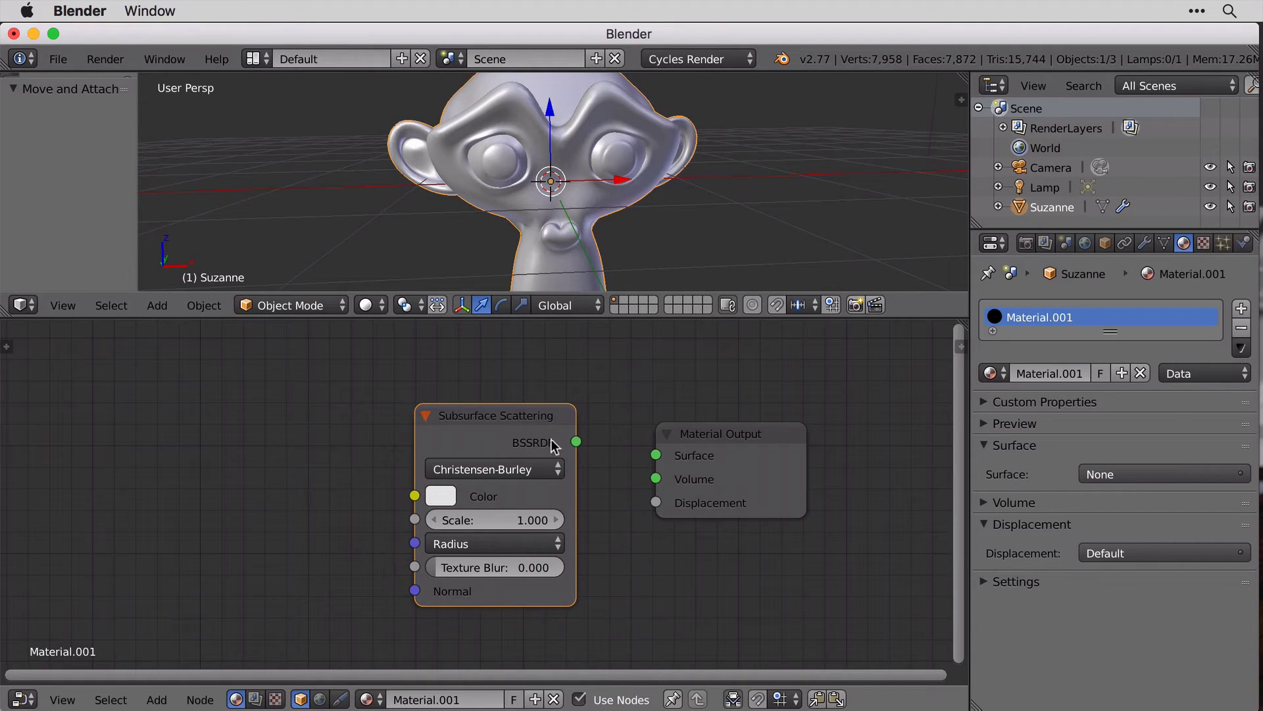
{"action": "left_click_drag", "start_coordinate": [576, 442], "coordinate": [658, 456]}
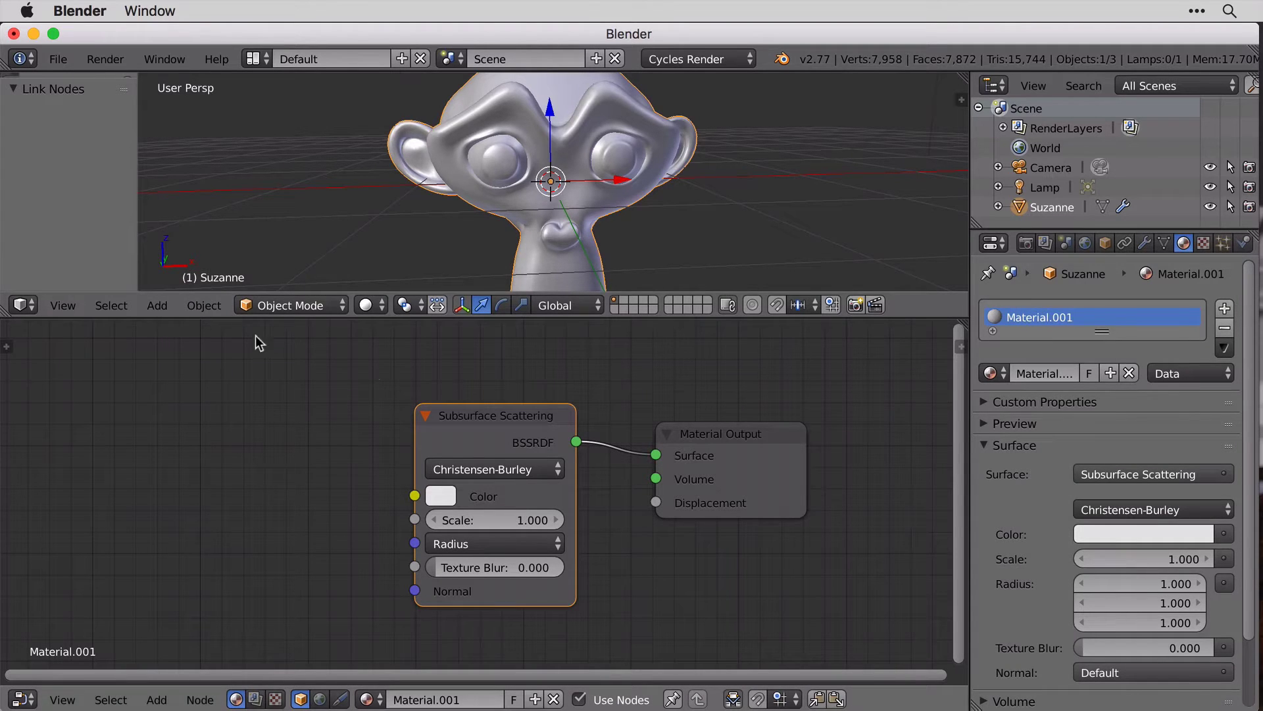
Preview the monkey with Rendered viewport shading, then return to Solid shading.
{"action": "left_click", "coordinate": [366, 304]}
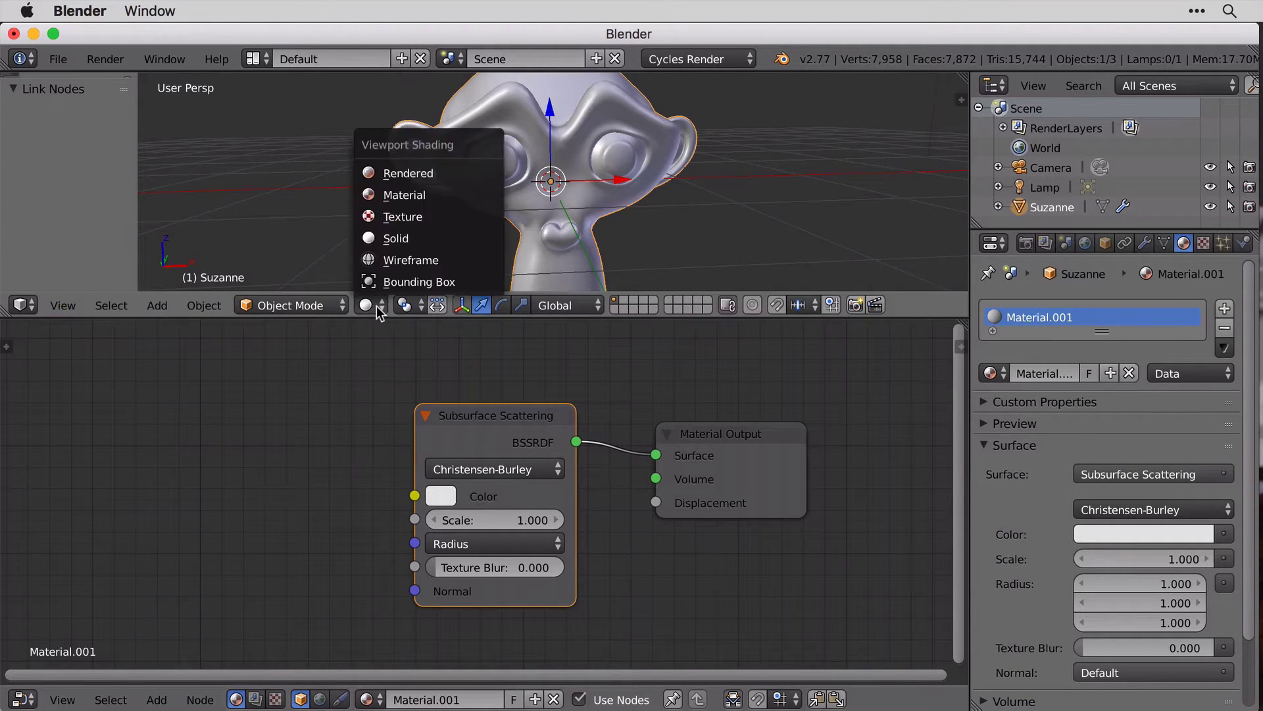
{"action": "left_click", "coordinate": [424, 172]}
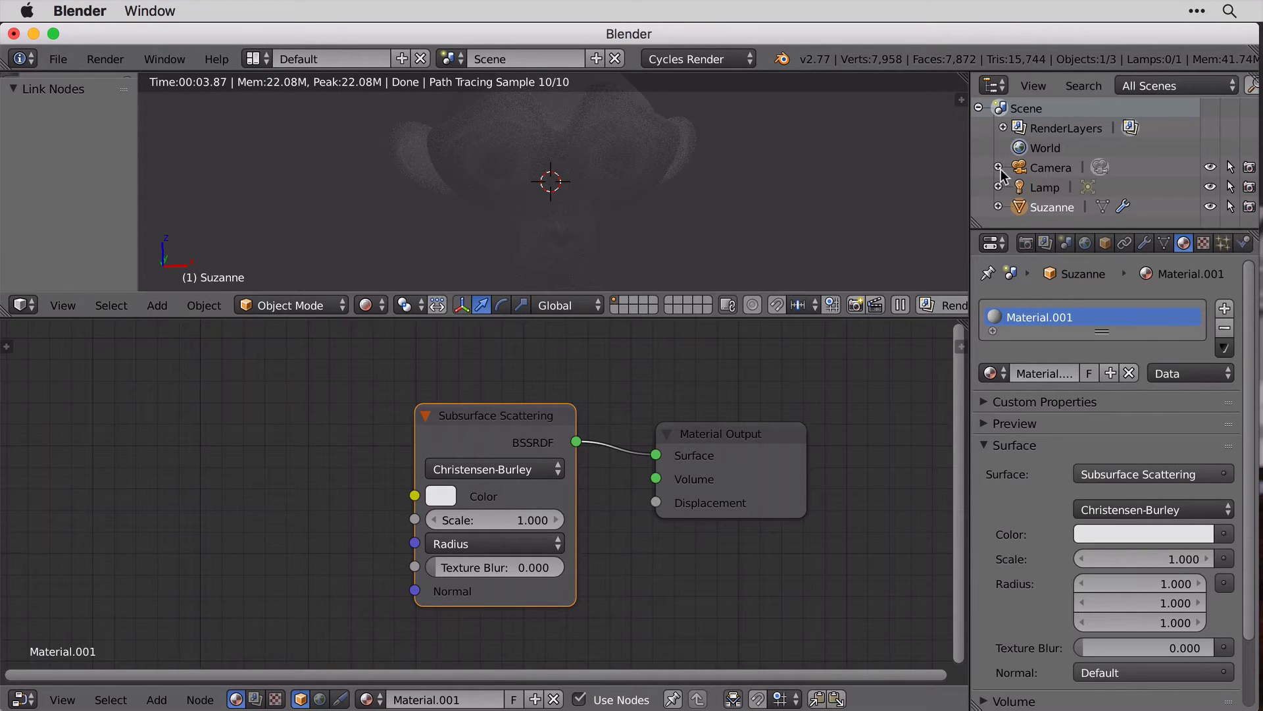
{"action": "scroll", "coordinate": [705, 239], "scroll_direction": "down", "scroll_amount": 5}
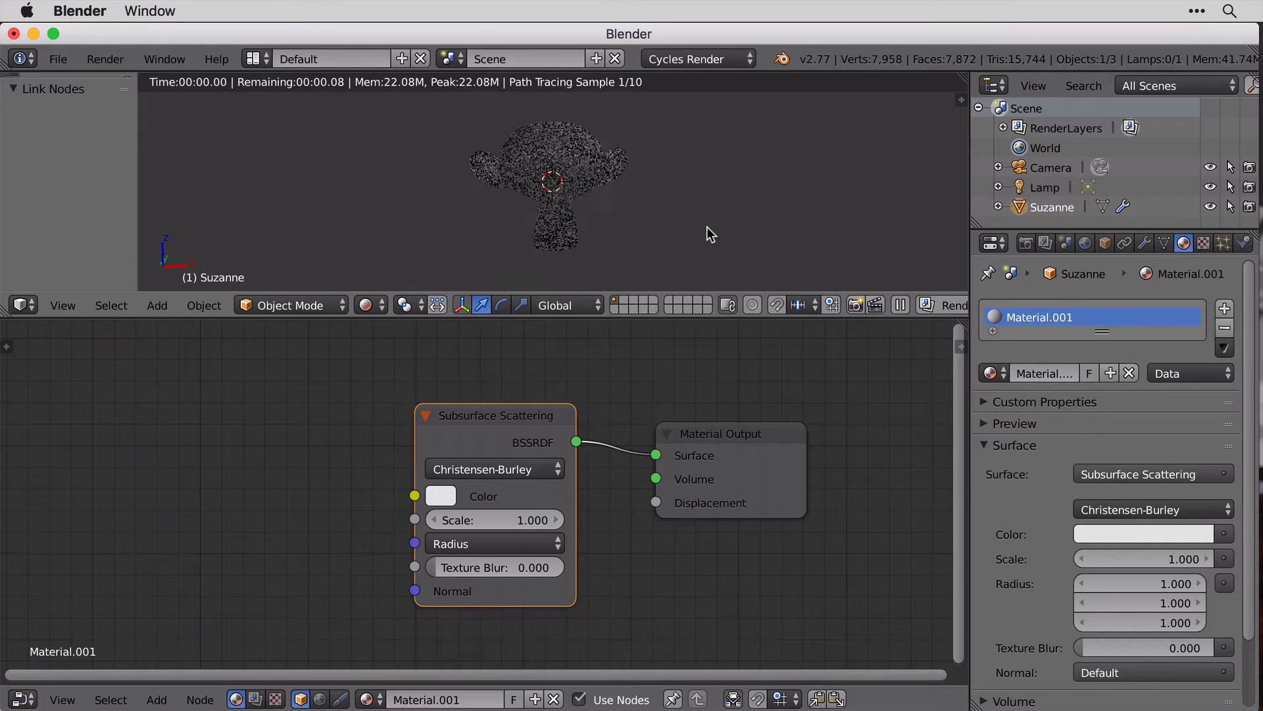
{"action": "key", "text": "shift+z"}
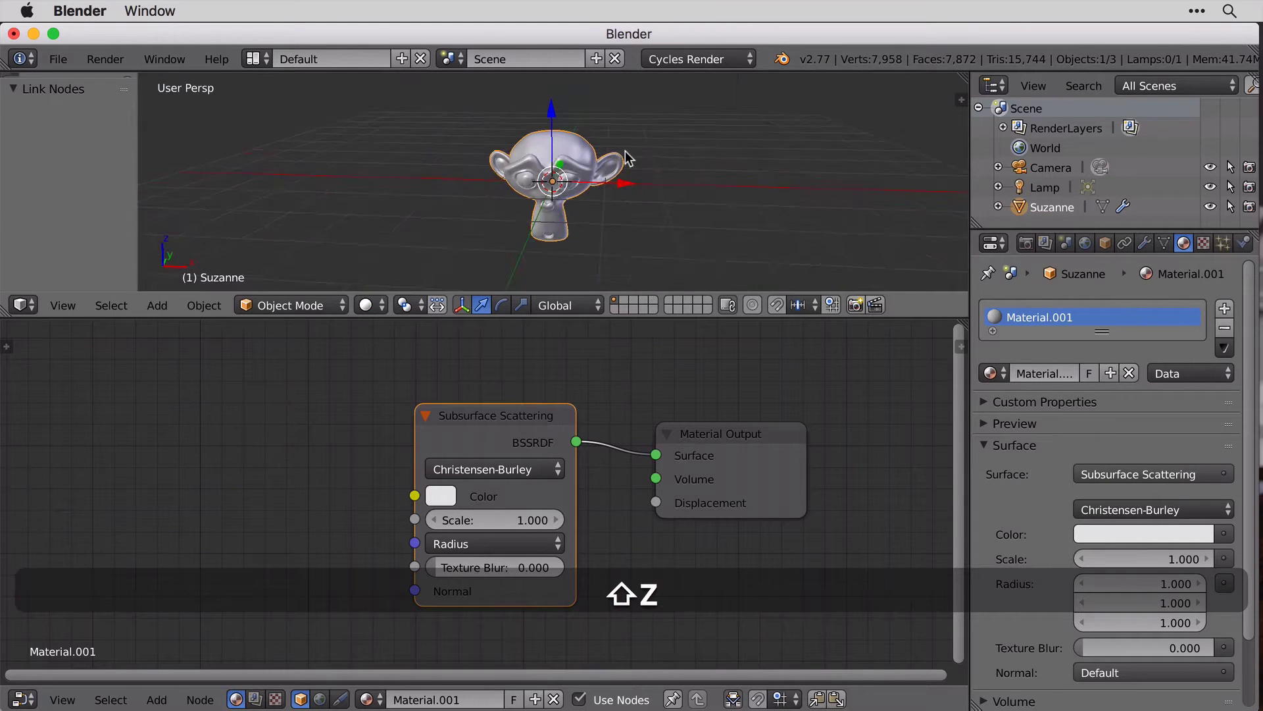
In top view, move the lamp about -3.95 along X onto the monkey's centre line and shift it along negative Y.
{"action": "middle_click_drag", "start_coordinate": [685, 150], "coordinate": [664, 266], "text": "shift"}
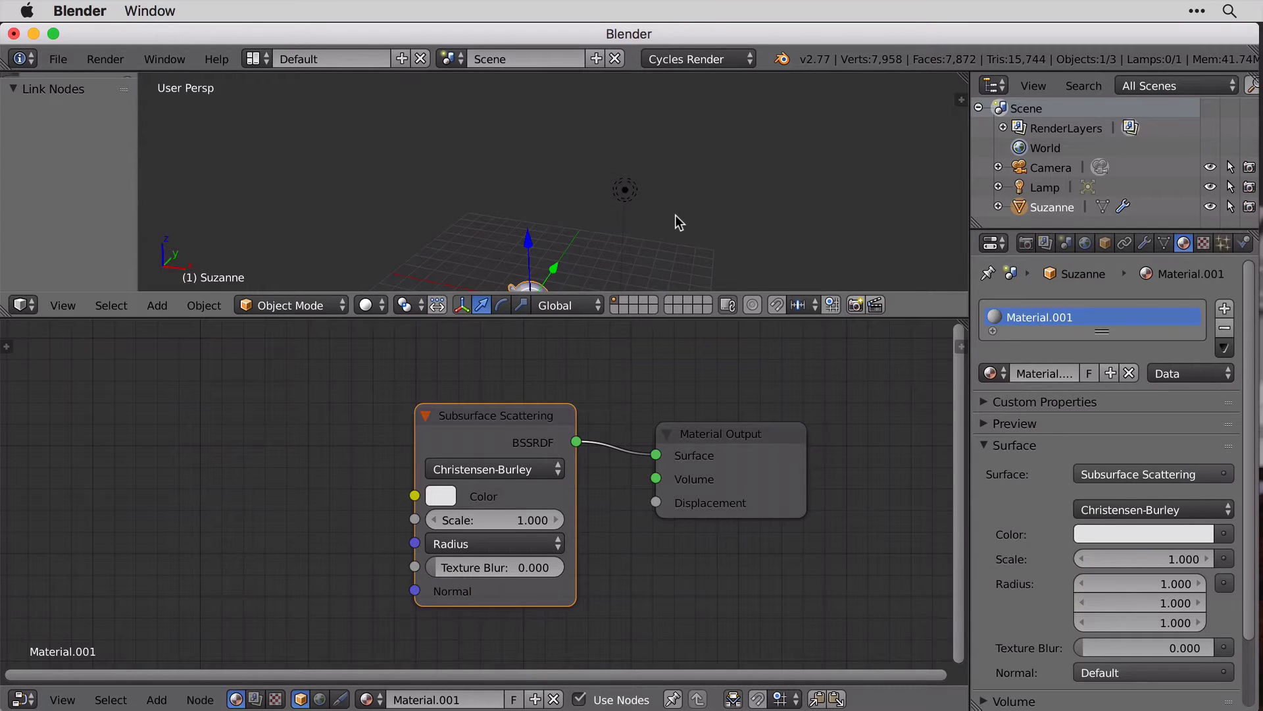
{"action": "key", "text": "KP_7"}
{"action": "middle_click_drag", "start_coordinate": [675, 215], "coordinate": [709, 155], "text": "shift"}
{"action": "right_click", "coordinate": [654, 245]}
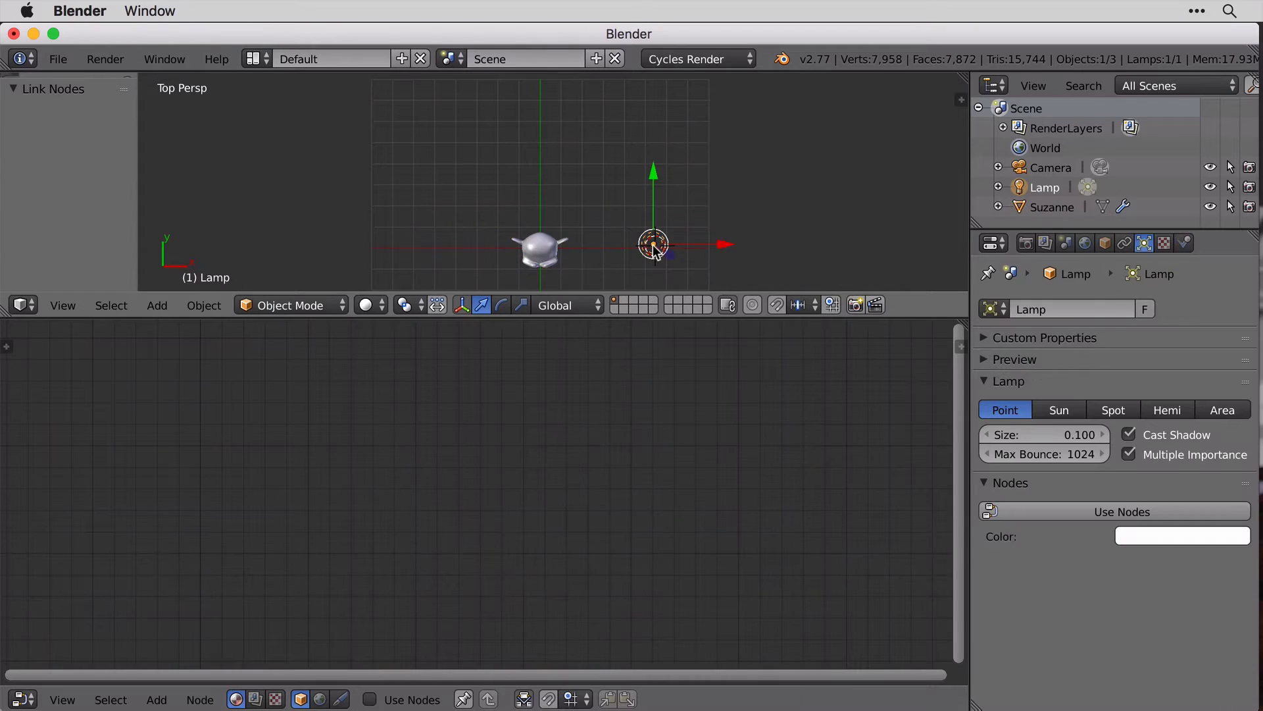
{"action": "left_click_drag", "start_coordinate": [710, 246], "coordinate": [600, 220]}
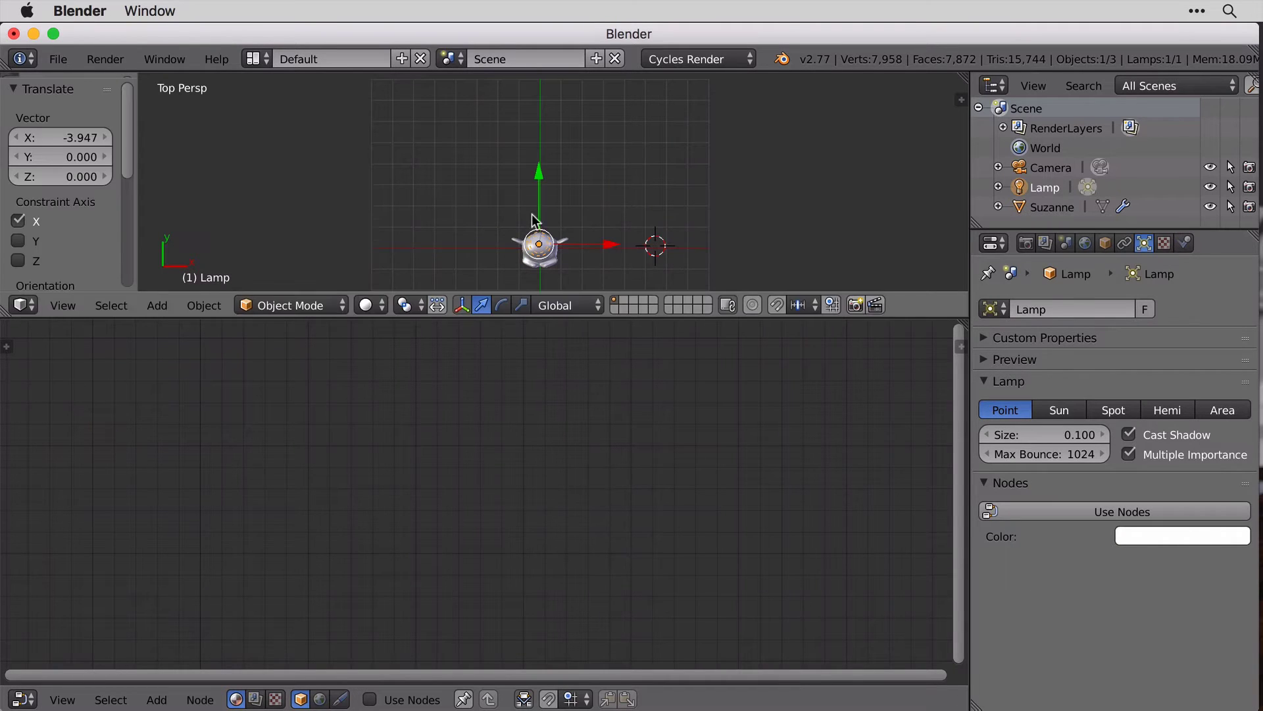
{"action": "left_click_drag", "start_coordinate": [540, 179], "coordinate": [559, 224]}
In front view, lower the lamp by about 4.53 and a further 0.78 along Z to the monkey's head height.
{"action": "key", "text": "KP_1"}
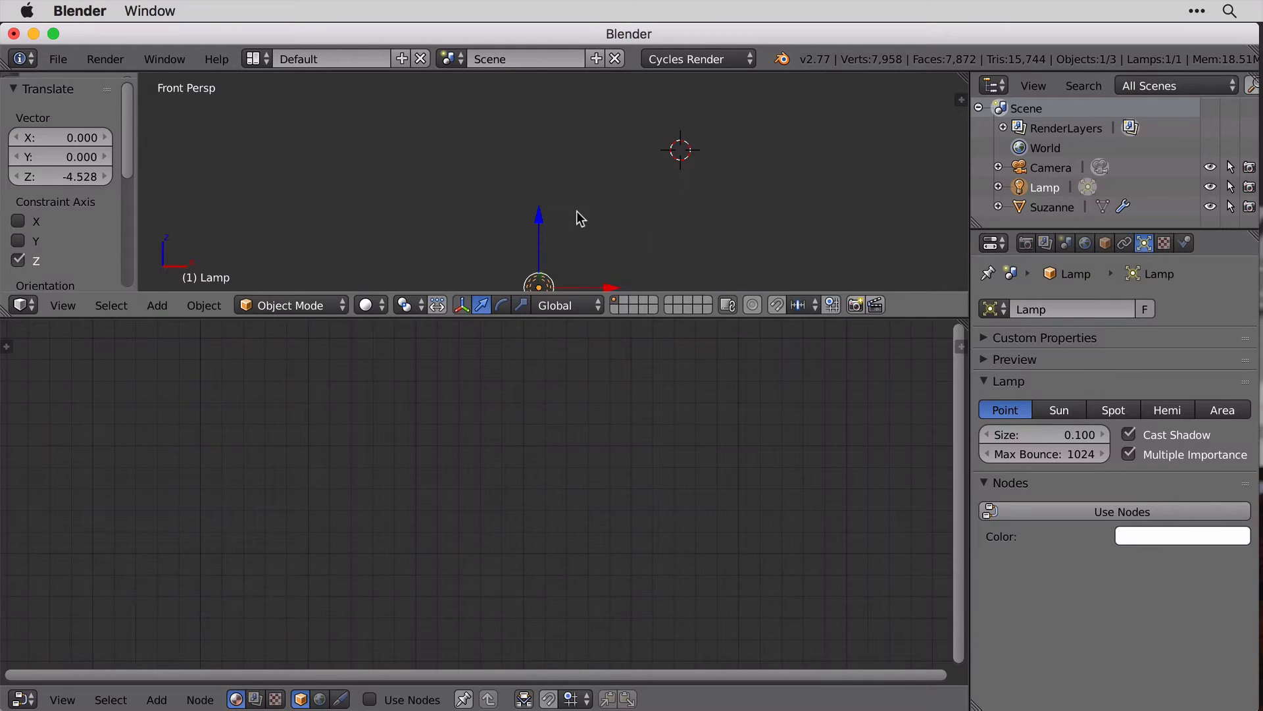
{"action": "middle_click_drag", "start_coordinate": [578, 211], "coordinate": [598, 125], "text": "shift"}
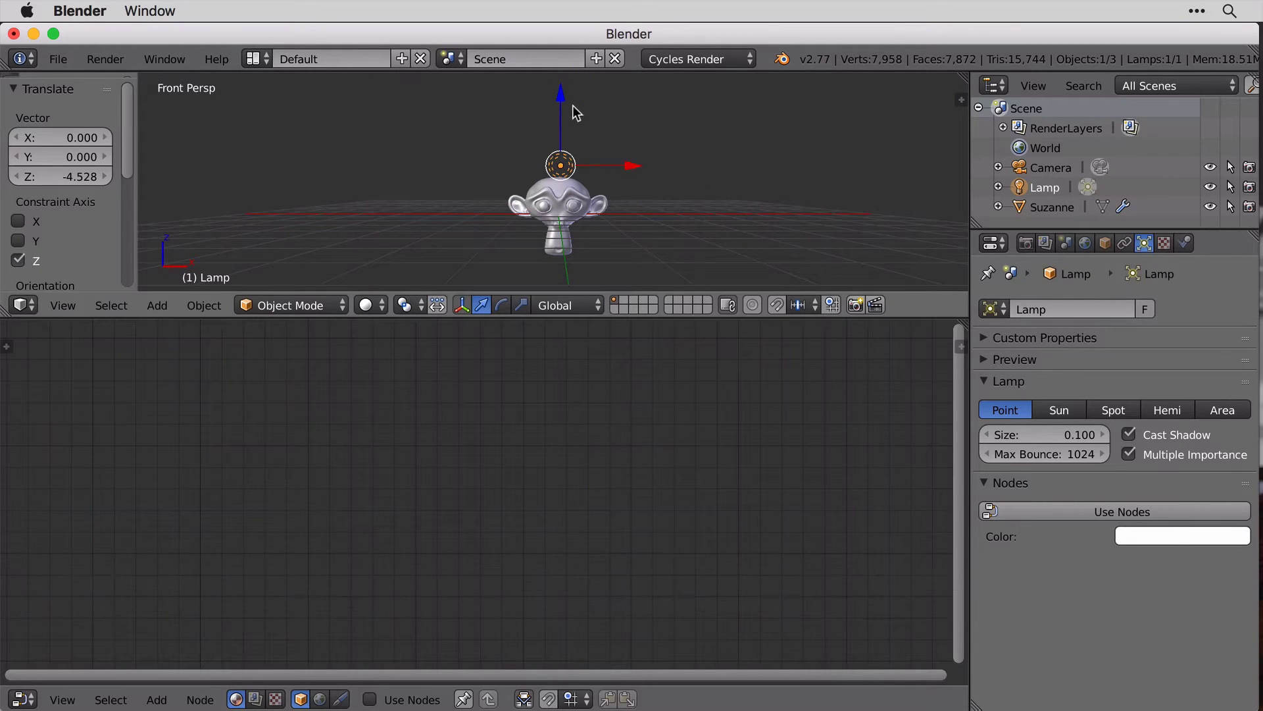
{"action": "left_click_drag", "start_coordinate": [563, 100], "coordinate": [560, 112]}
Enable nodes for the lamp and set its emission strength to 5000.
{"action": "left_click", "coordinate": [1147, 514]}
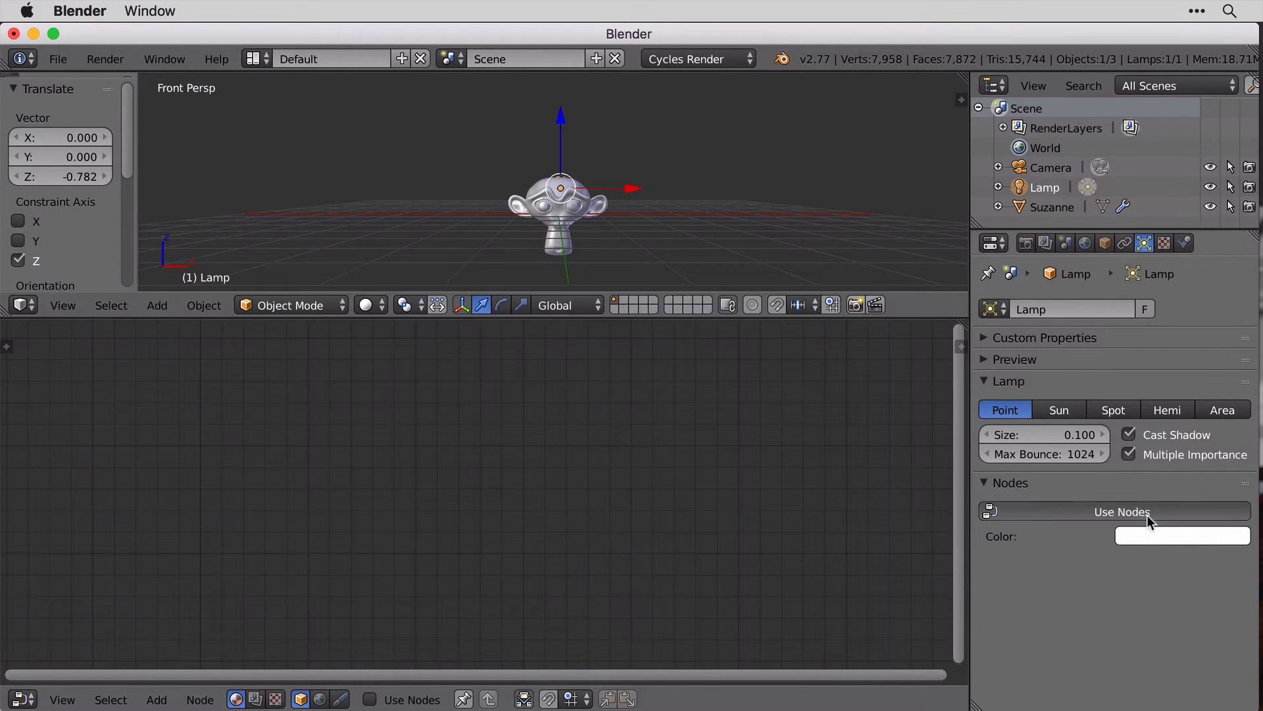
{"action": "left_click", "coordinate": [1186, 576]}
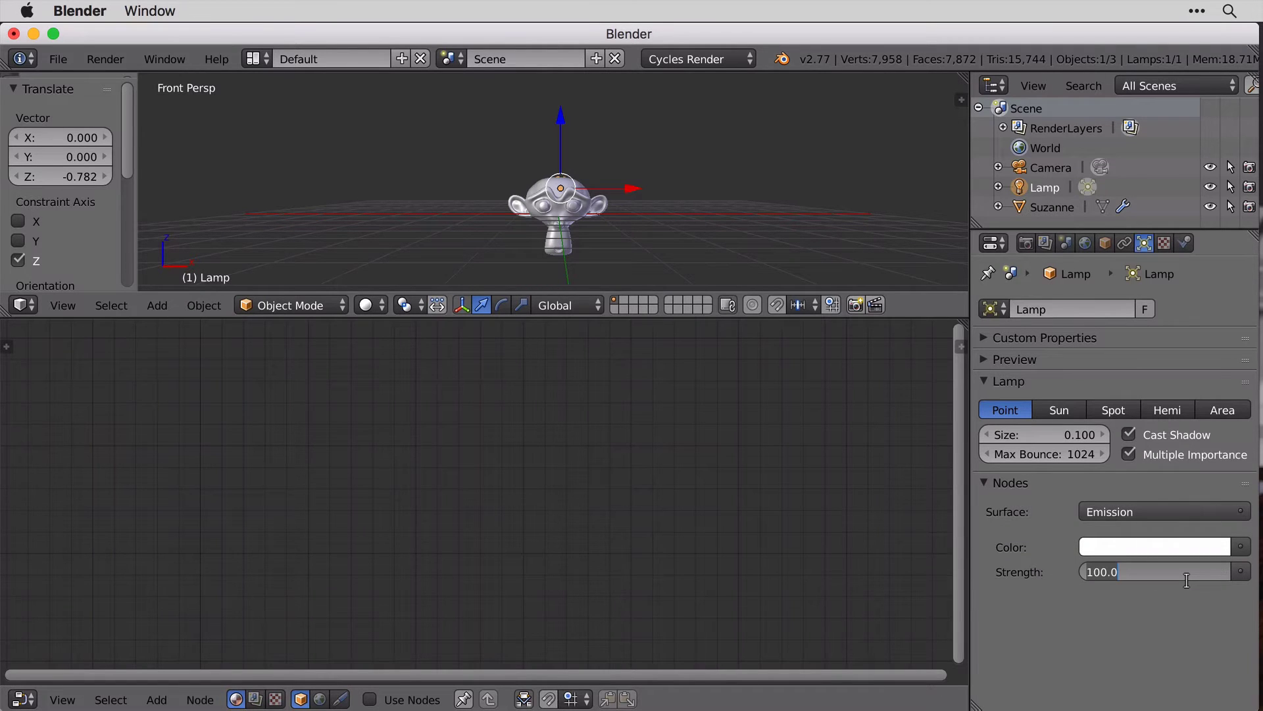
{"action": "type", "text": "5000"}
{"action": "key", "text": "Return"}
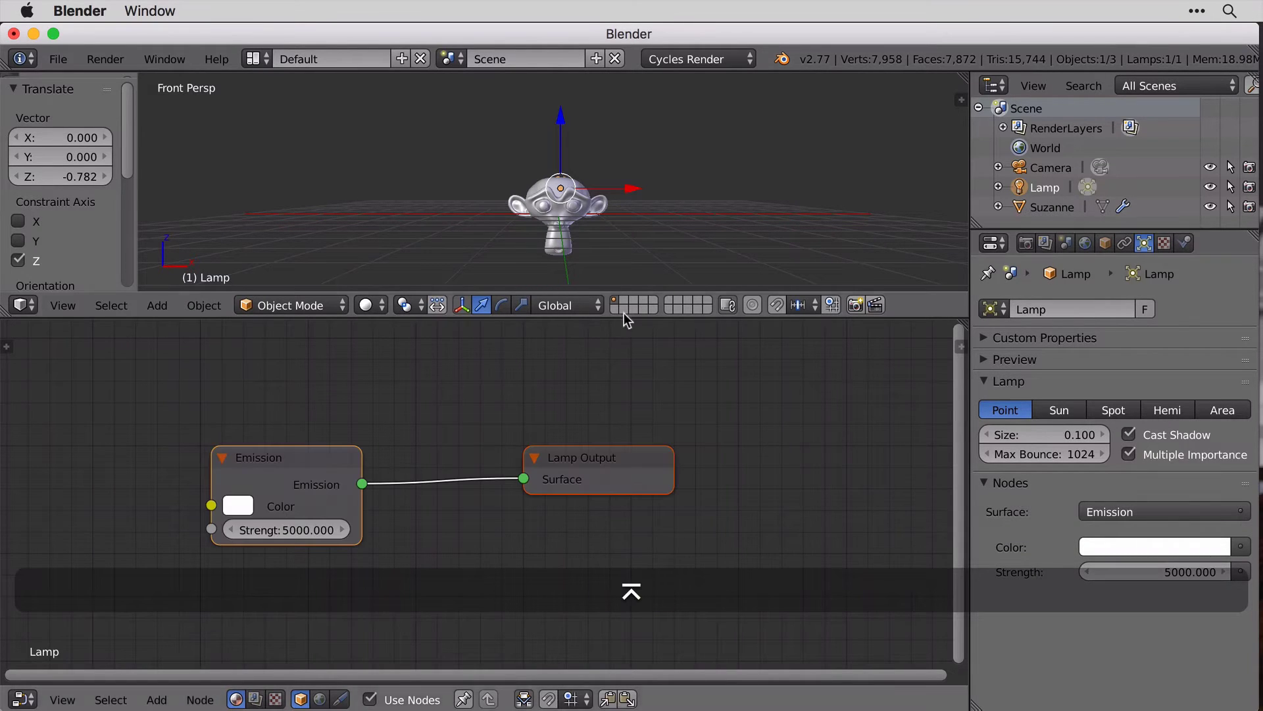
Show the scene with Rendered viewport shading and frame the monkey's head from the front.
{"action": "key", "text": "shift+z"}
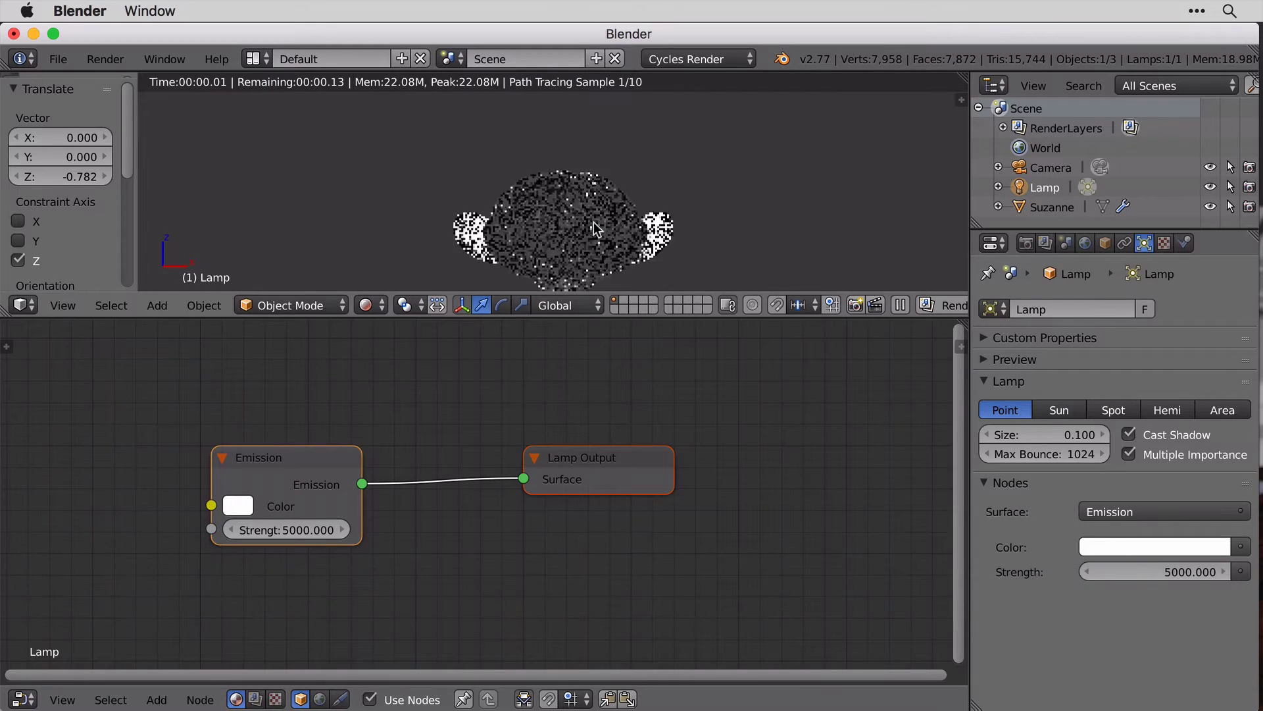
{"action": "scroll", "coordinate": [594, 222], "scroll_direction": "up", "scroll_amount": 3}
{"action": "scroll", "coordinate": [718, 187], "scroll_direction": "down", "scroll_amount": 6}
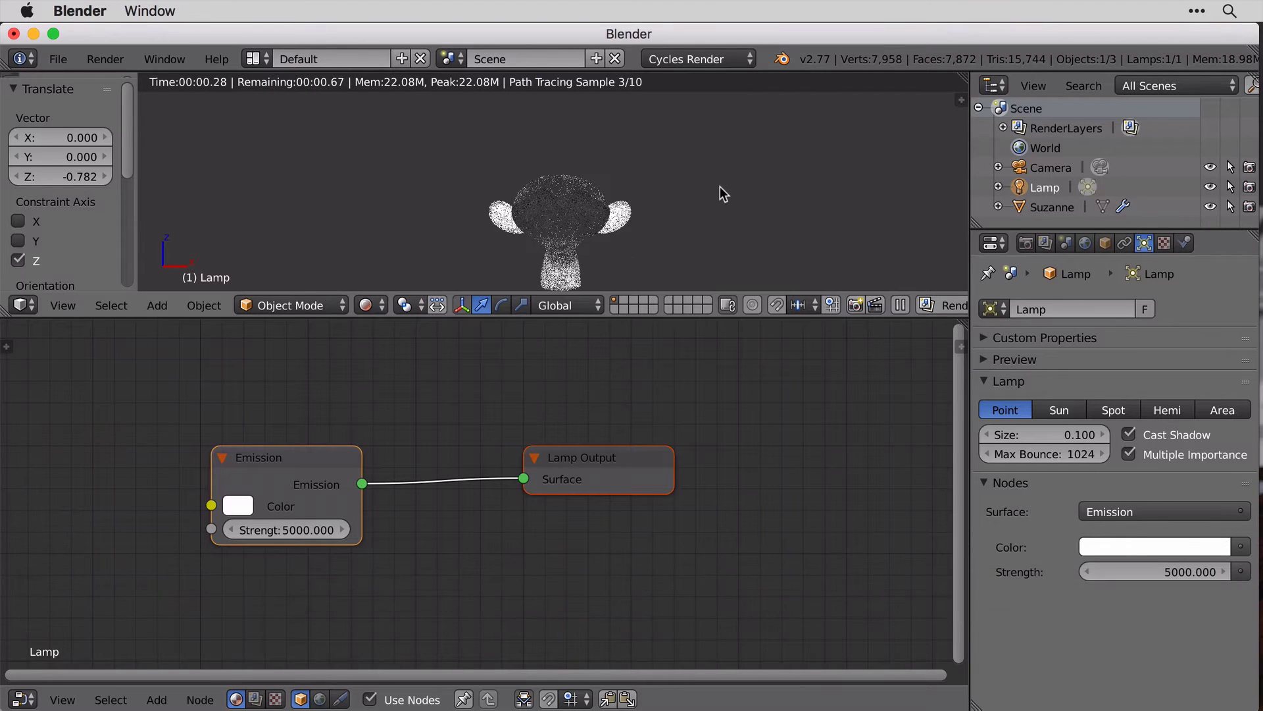
{"action": "key", "text": "KP_1"}
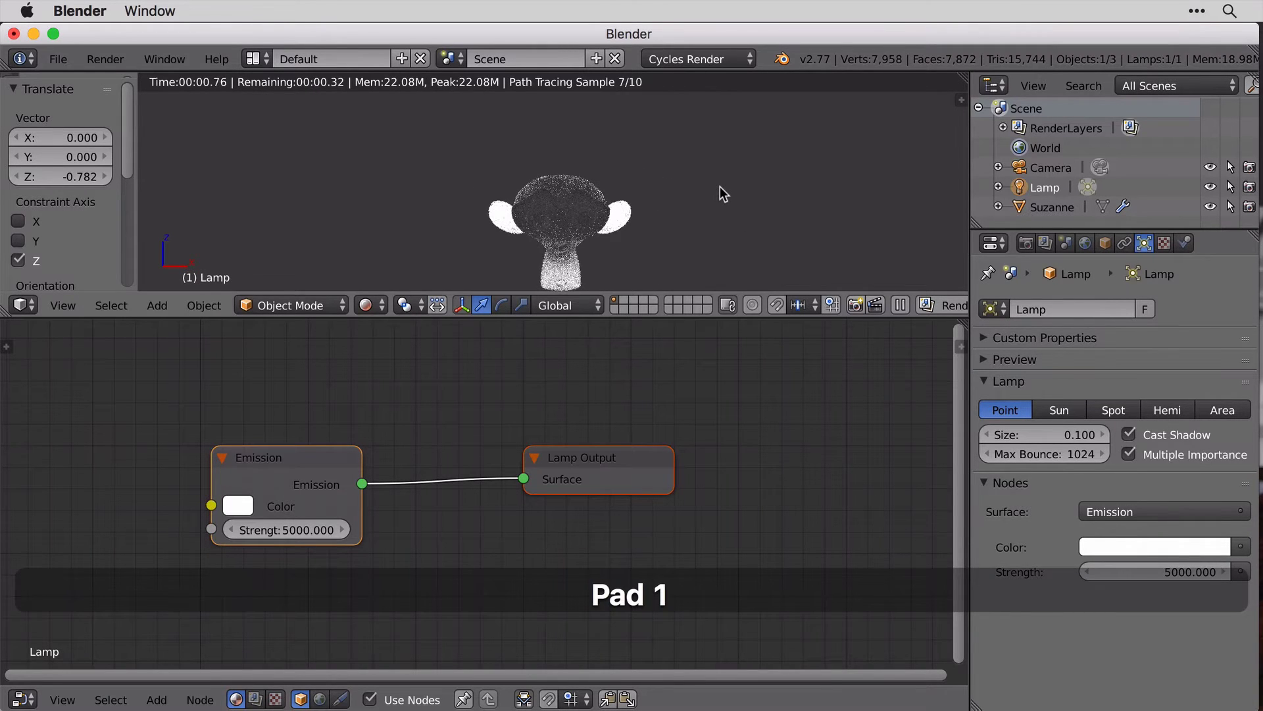
{"action": "key", "text": "shift"}
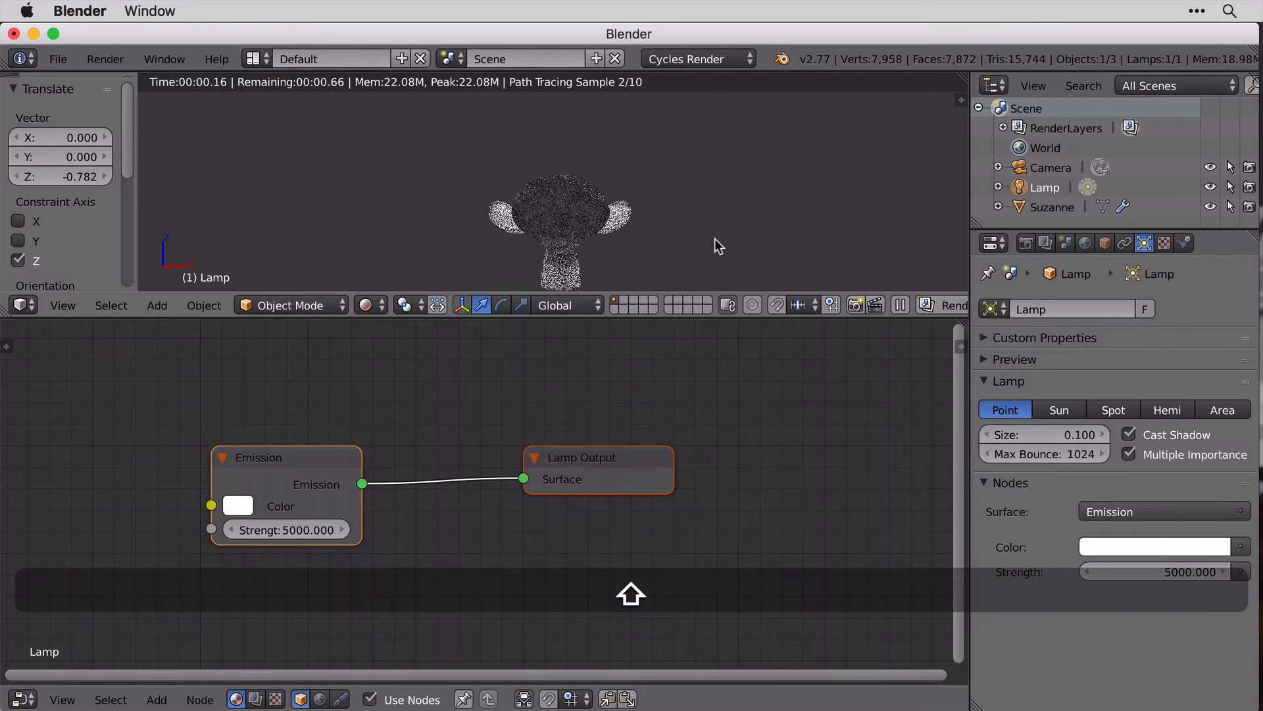
{"action": "scroll", "coordinate": [714, 238], "scroll_direction": "up", "scroll_amount": 3}
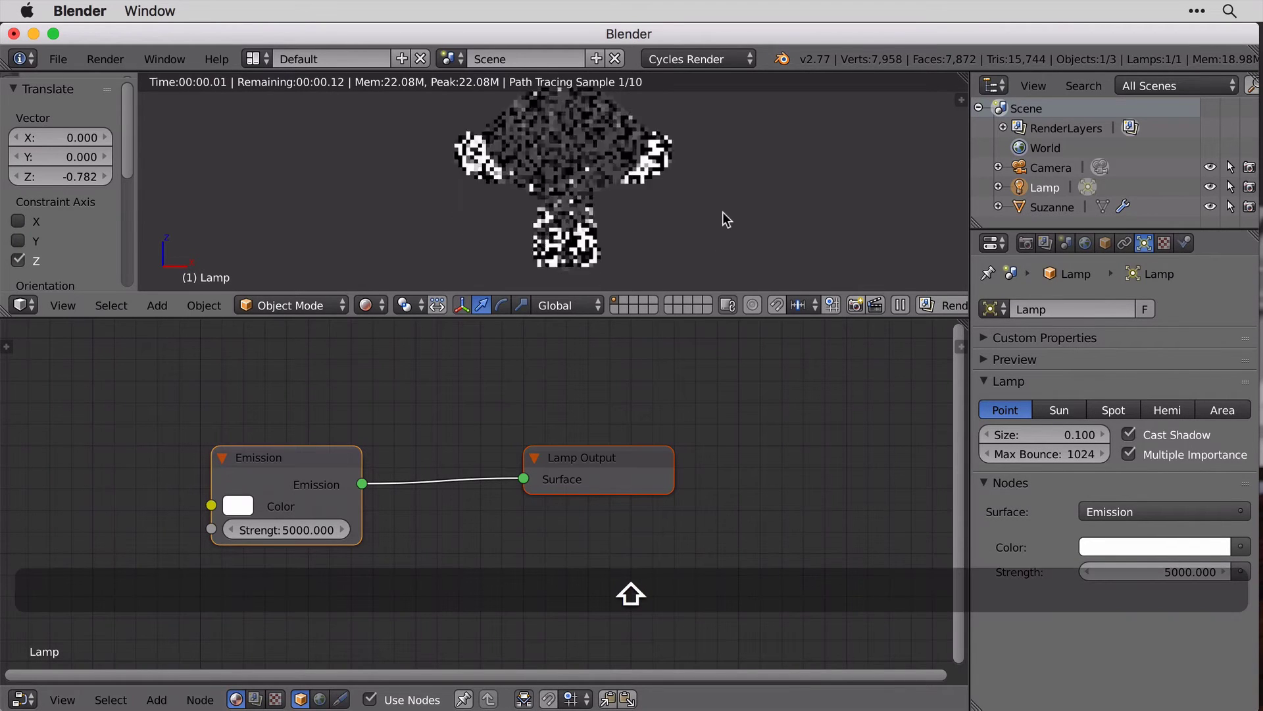
{"action": "scroll", "coordinate": [723, 212], "scroll_direction": "up", "scroll_amount": 3, "text": "shift"}
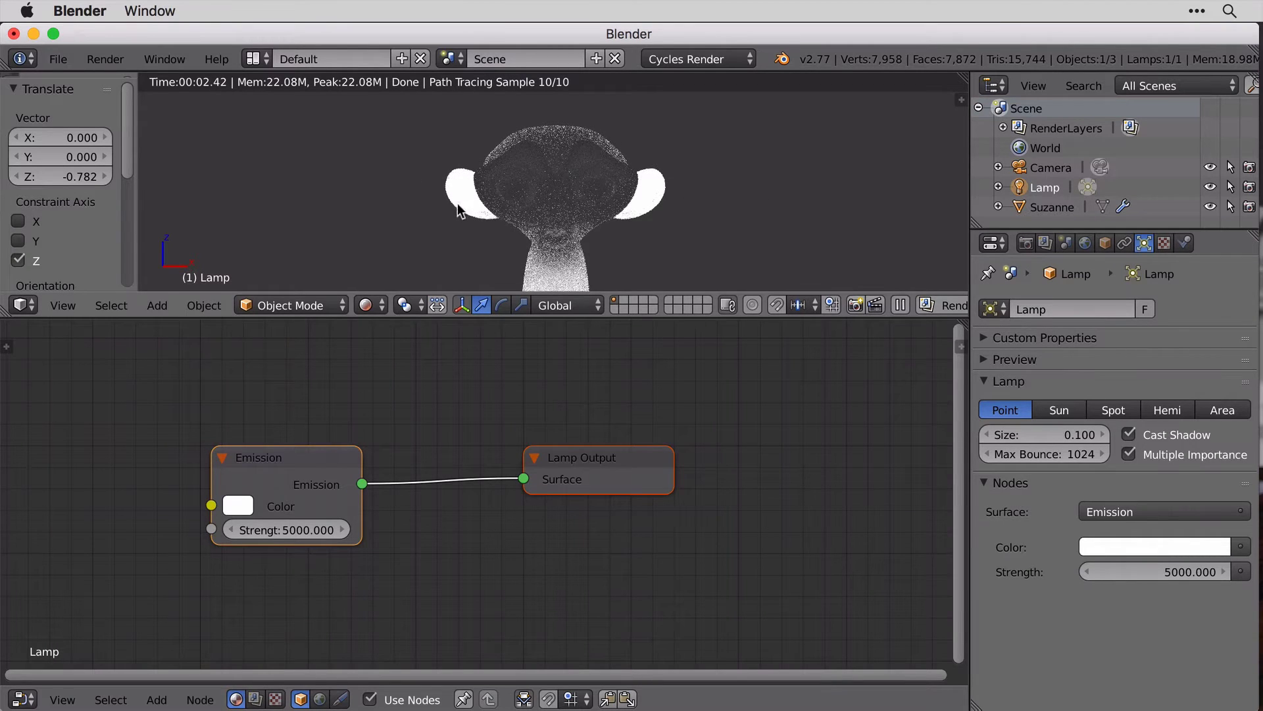
Try lamp emission strengths of 2000 and 500.
{"action": "left_click", "coordinate": [1181, 567]}
{"action": "left_click", "coordinate": [1181, 567]}
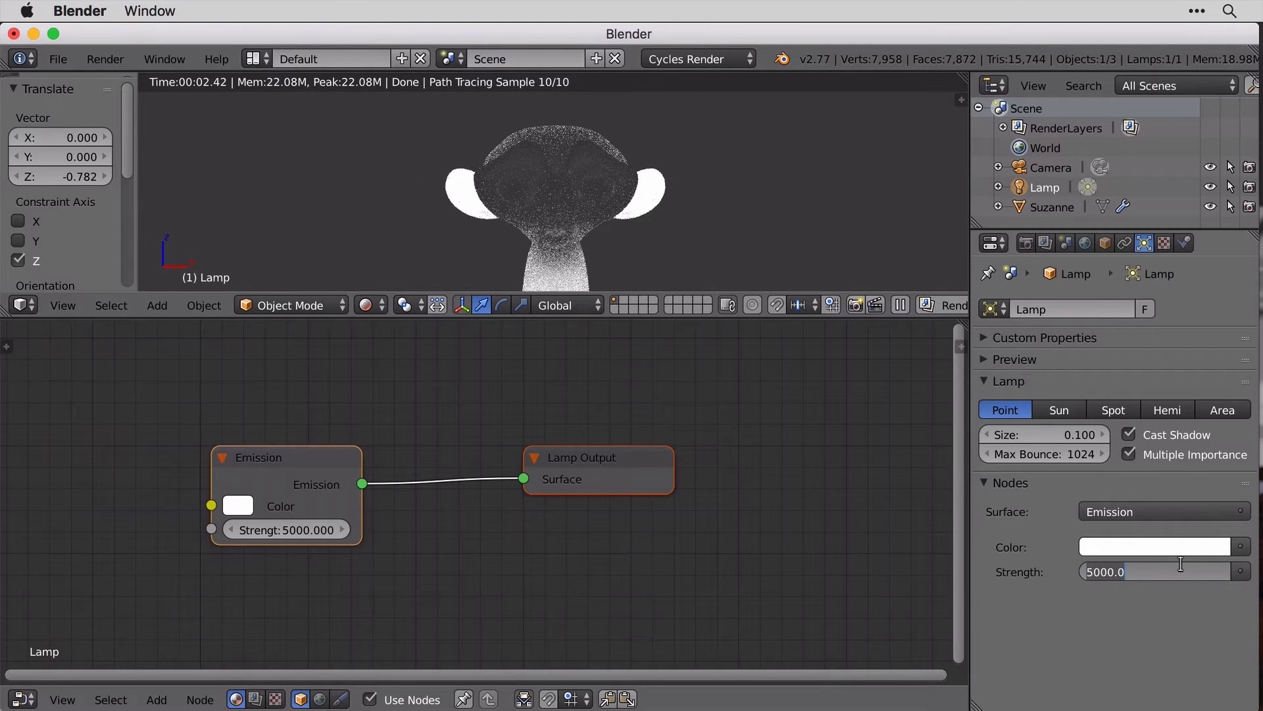
{"action": "type", "text": "2000"}
{"action": "key", "text": "Return"}
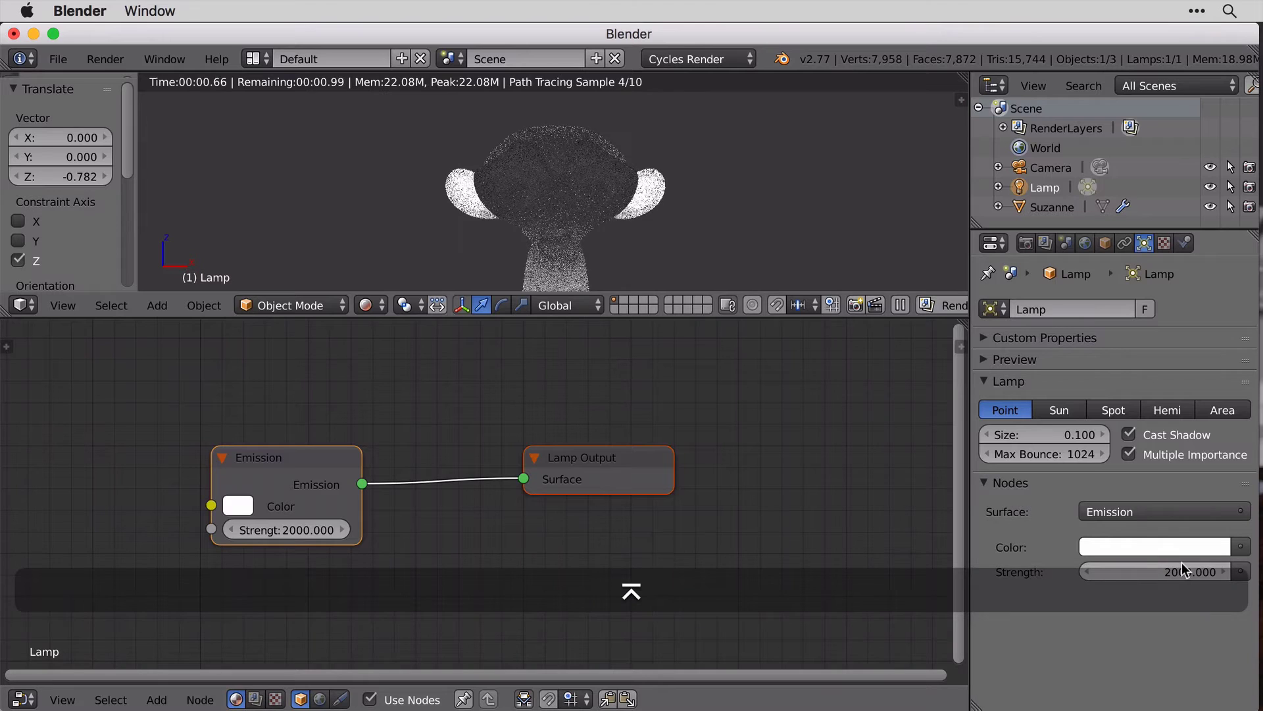
{"action": "left_click", "coordinate": [1178, 571]}
{"action": "type", "text": "500"}
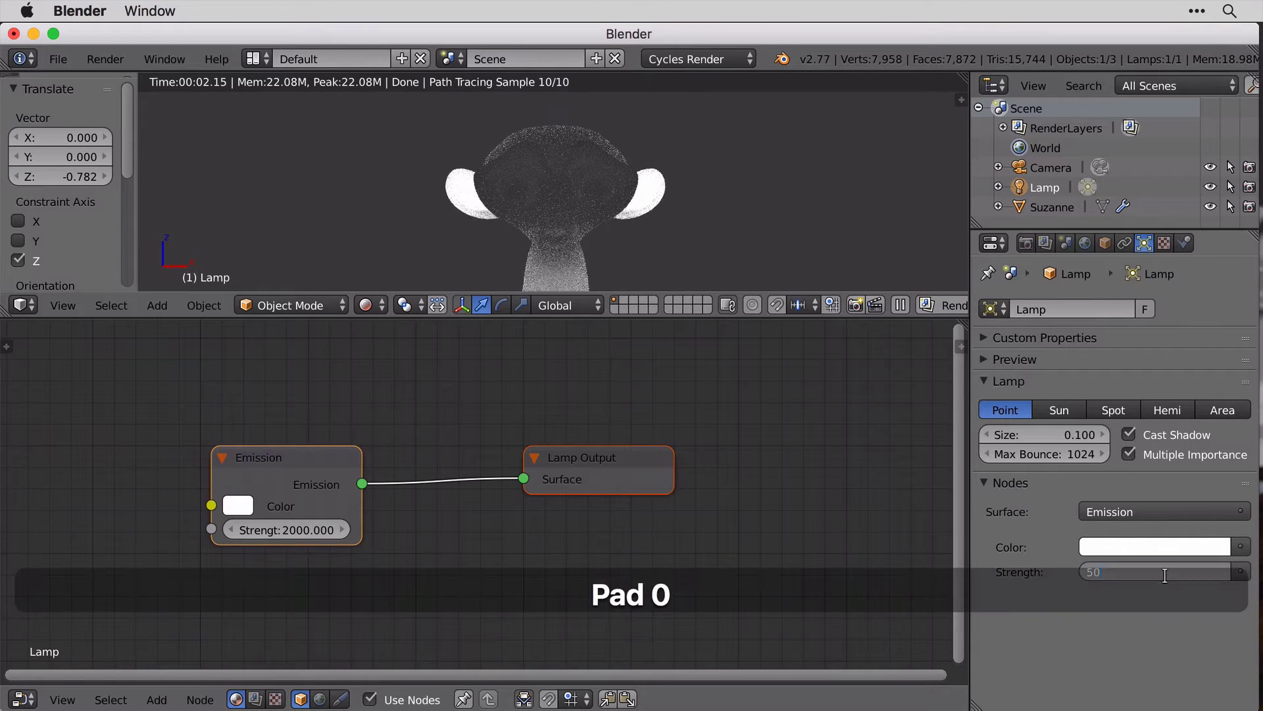
{"action": "key", "text": "Return"}
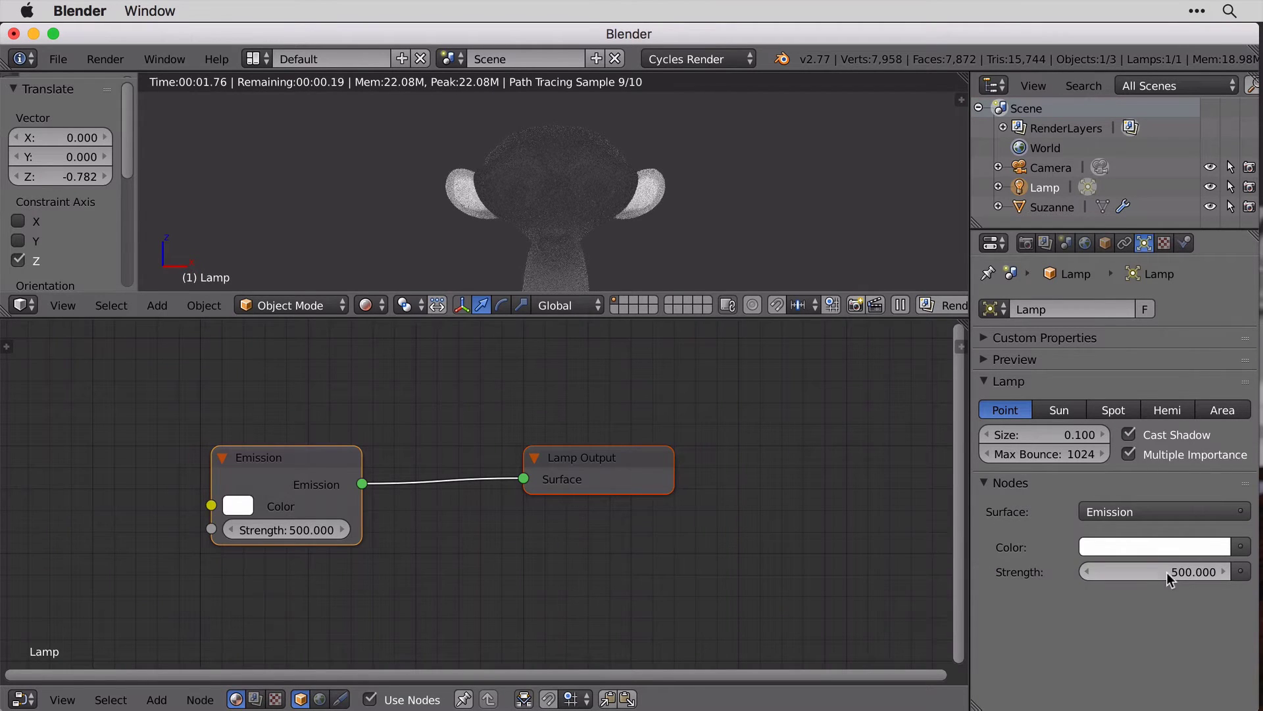
Set the lamp's emission strength to 300.
{"action": "left_click", "coordinate": [1166, 571]}
{"action": "type", "text": "30"}
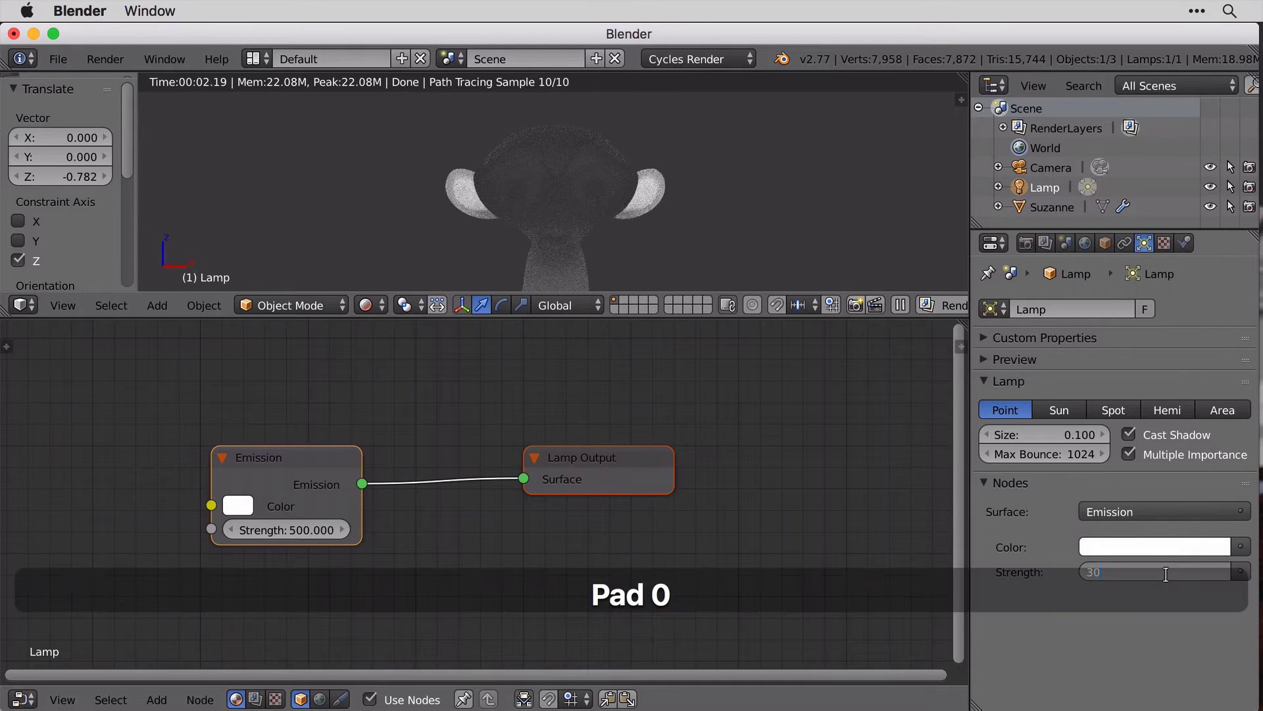
{"action": "type", "text": "0"}
{"action": "key", "text": "Return"}
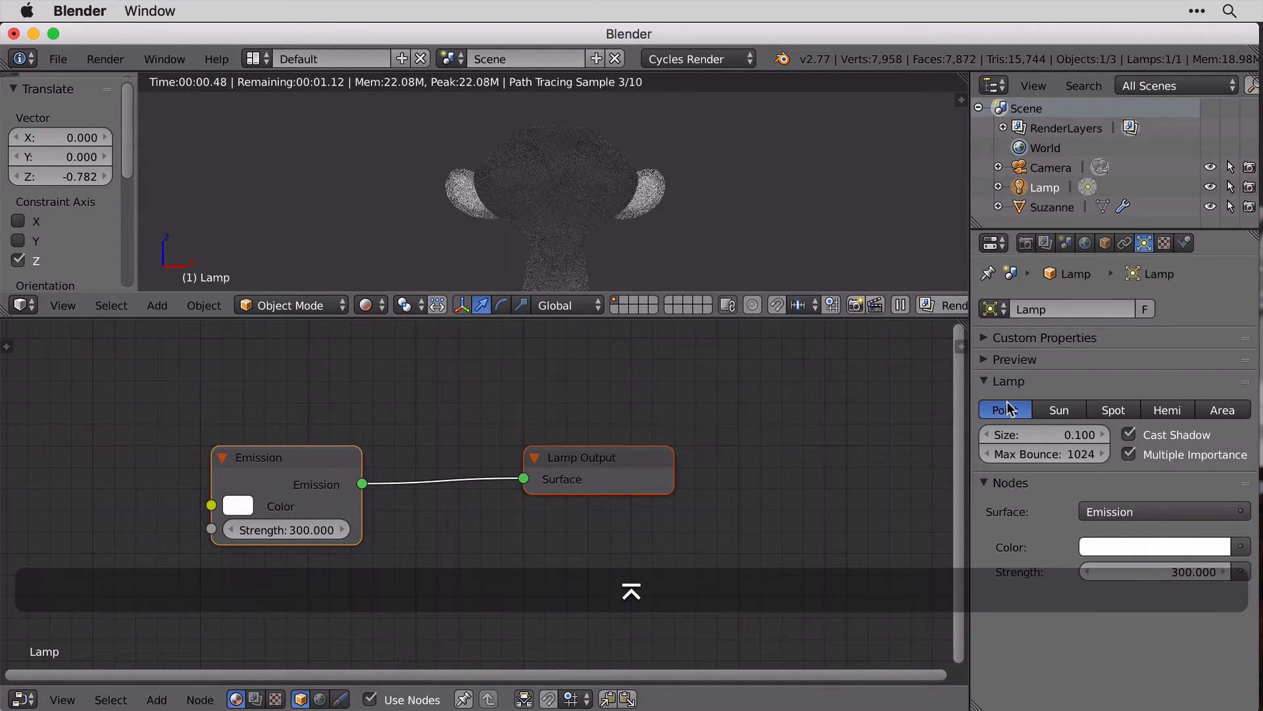
{"action": "scroll", "coordinate": [799, 195], "scroll_direction": "down", "scroll_amount": 2, "text": "shift"}
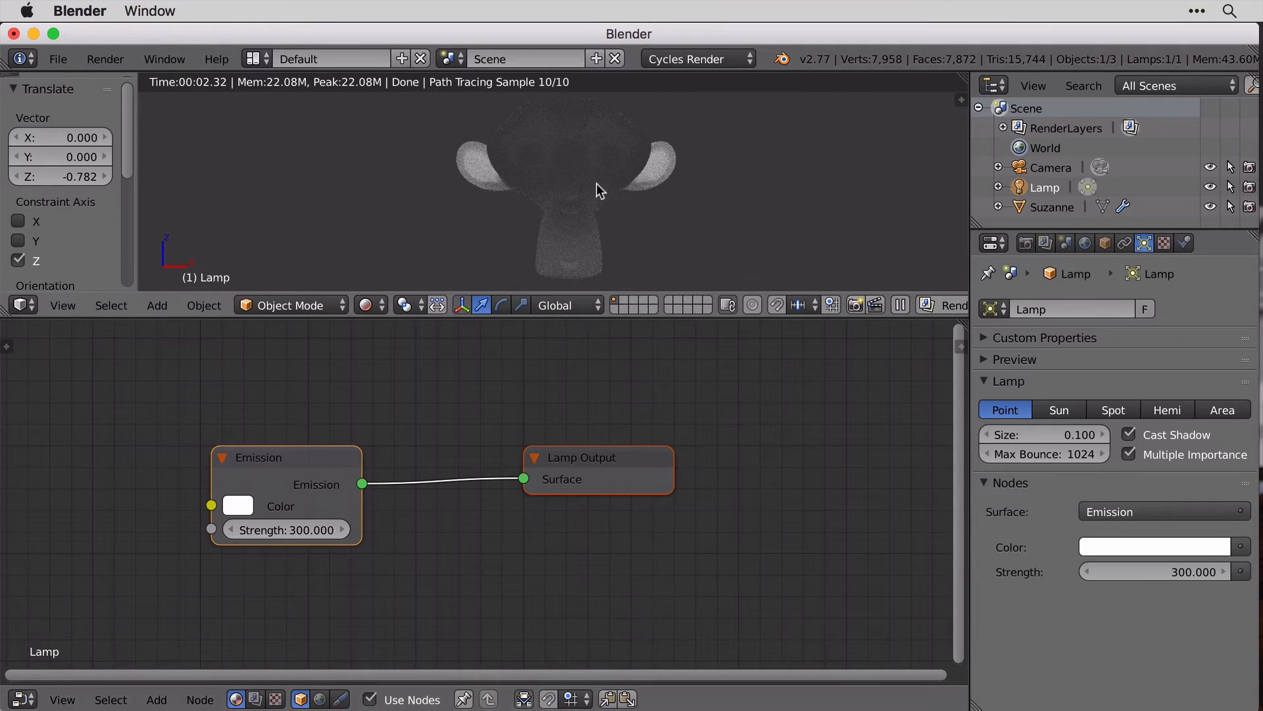
Spread the monkey's material nodes apart and choose Christensen-Burley as the falloff of the Subsurface Scattering shader.
{"action": "right_click", "coordinate": [569, 174]}
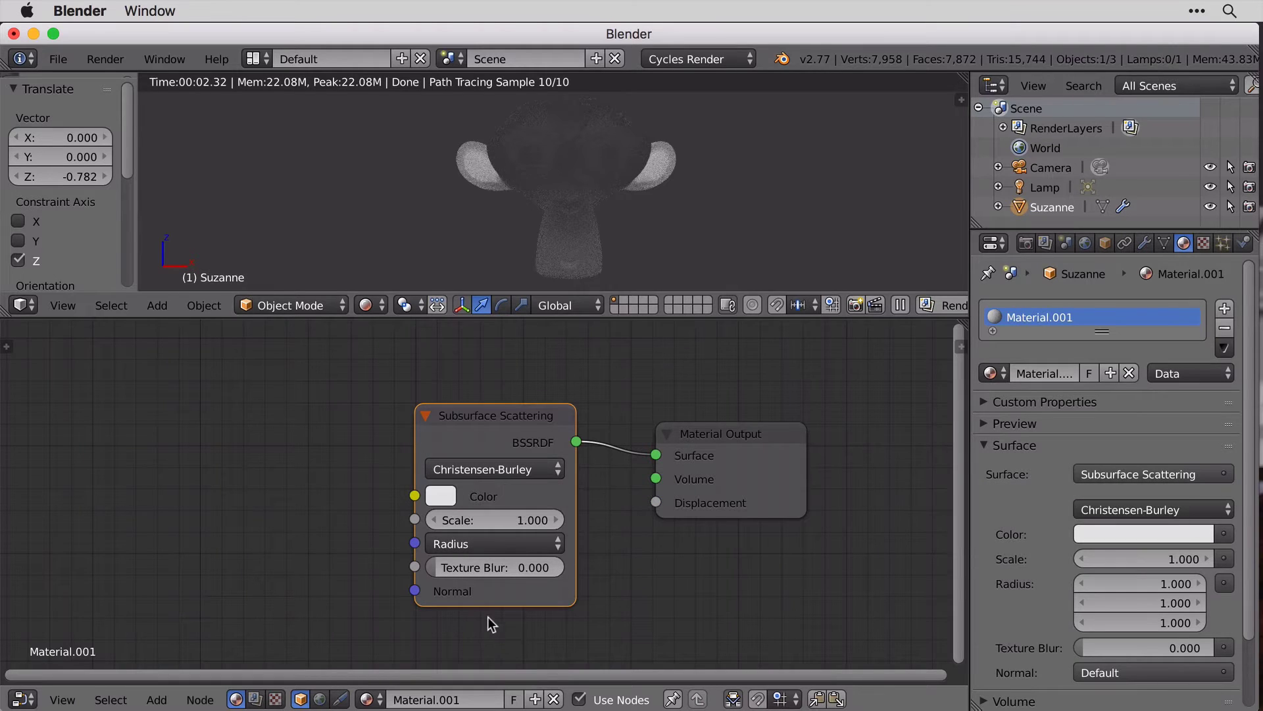
{"action": "left_click_drag", "start_coordinate": [851, 416], "coordinate": [867, 428]}
{"action": "left_click_drag", "start_coordinate": [488, 421], "coordinate": [326, 365]}
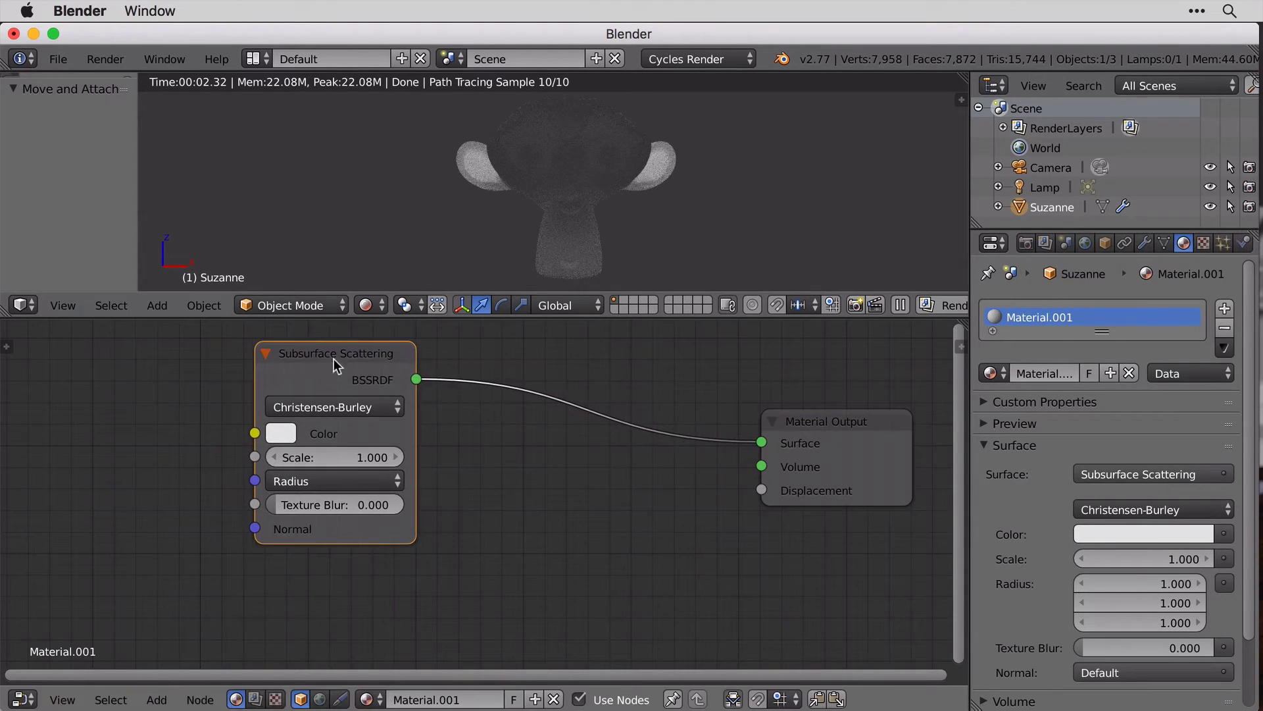
{"action": "left_click", "coordinate": [342, 408]}
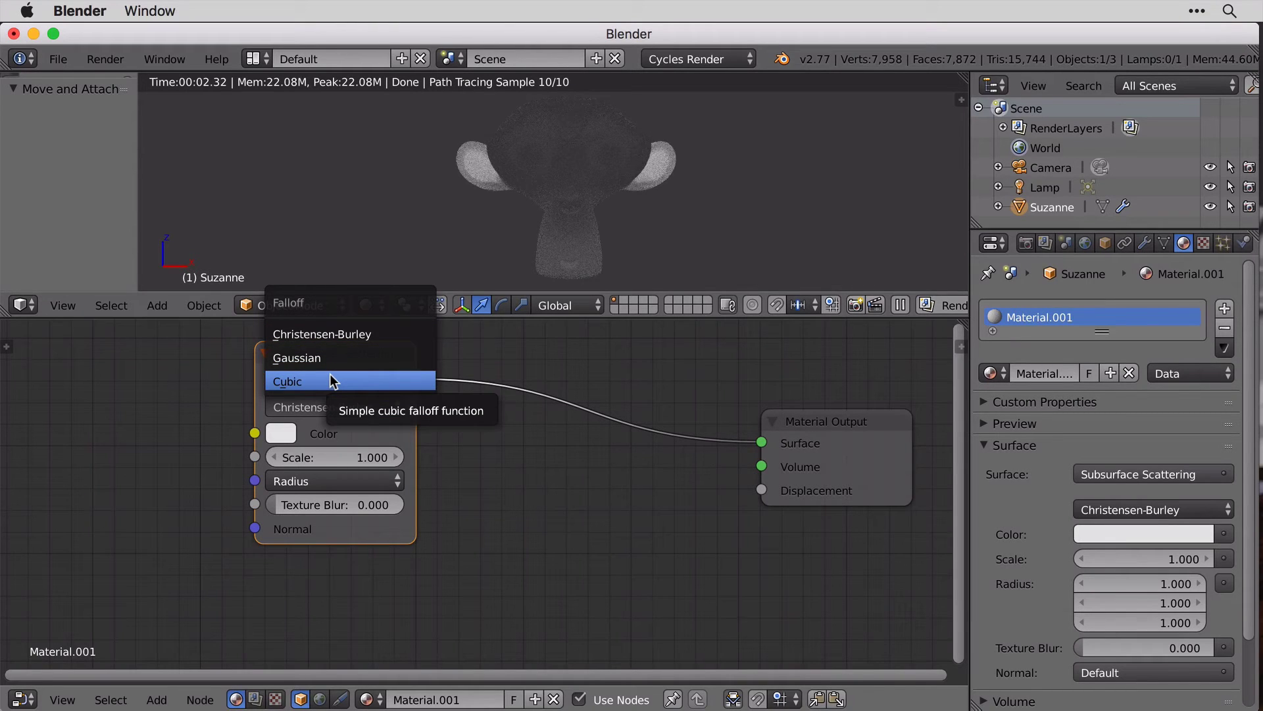
{"action": "left_click", "coordinate": [344, 337]}
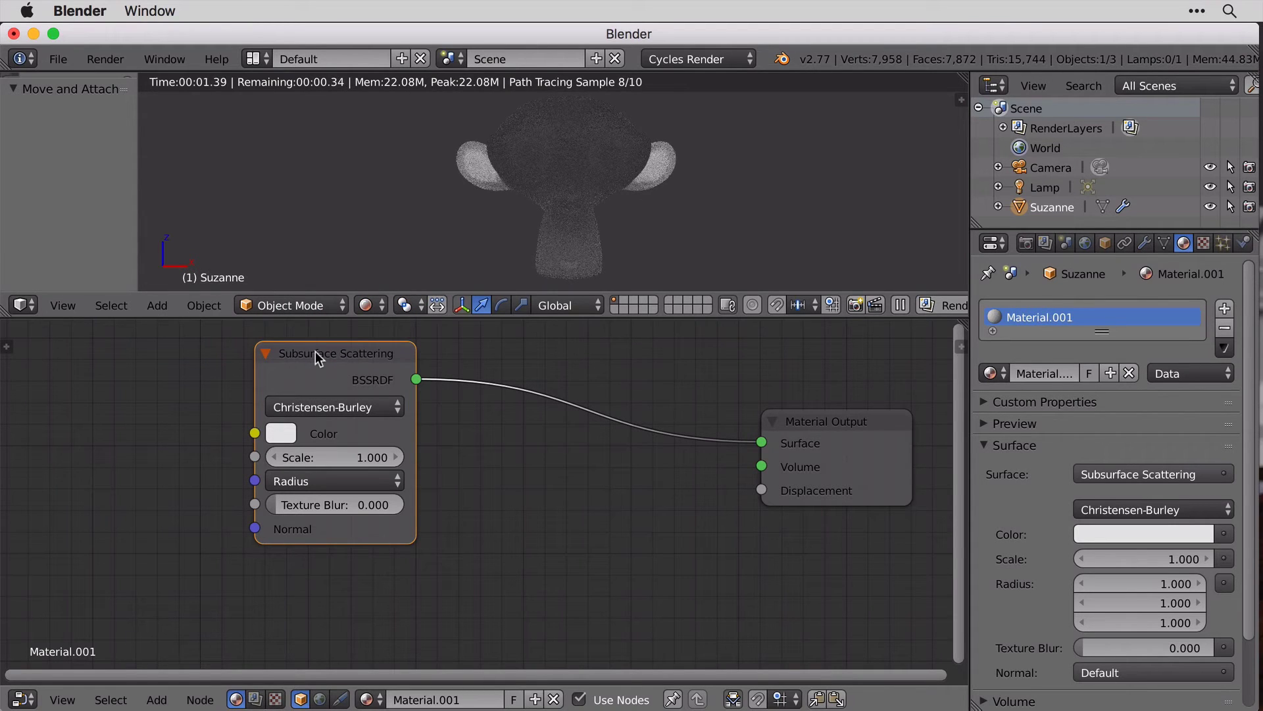
Try magenta, green, pale cream and pure red as the Subsurface Scattering shader's color.
{"action": "left_click", "coordinate": [281, 433]}
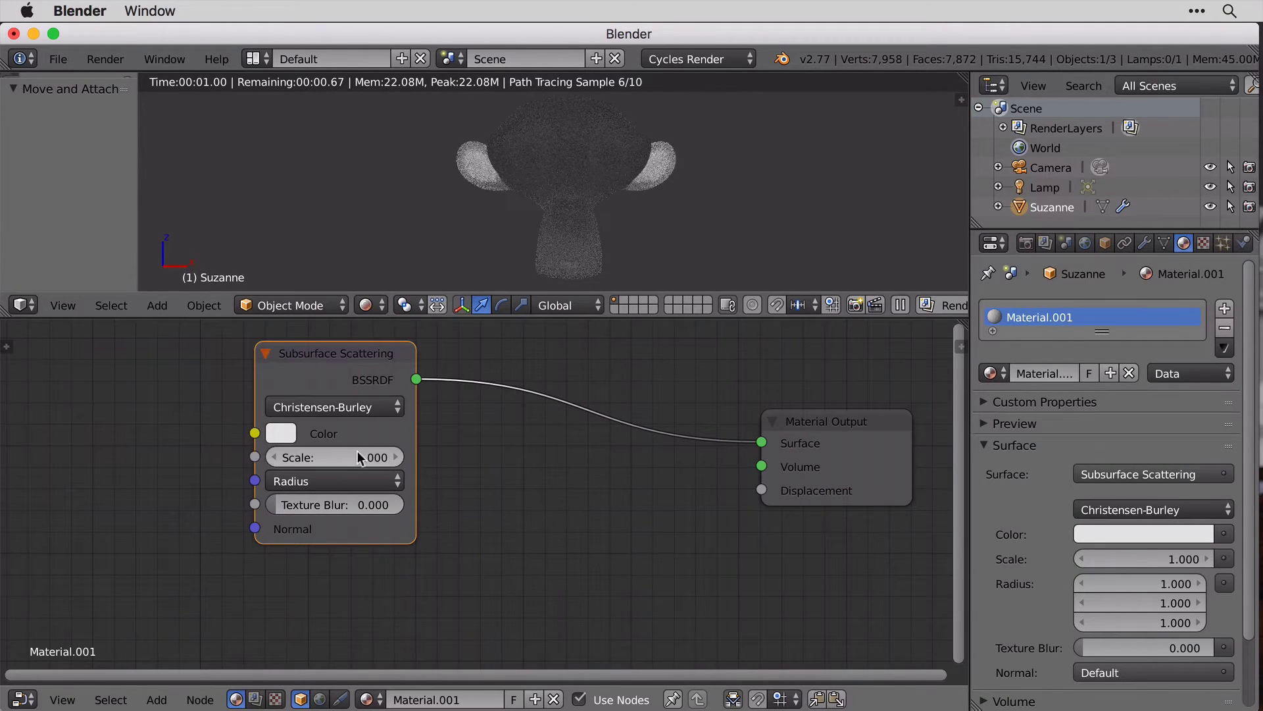
{"action": "left_click", "coordinate": [286, 430]}
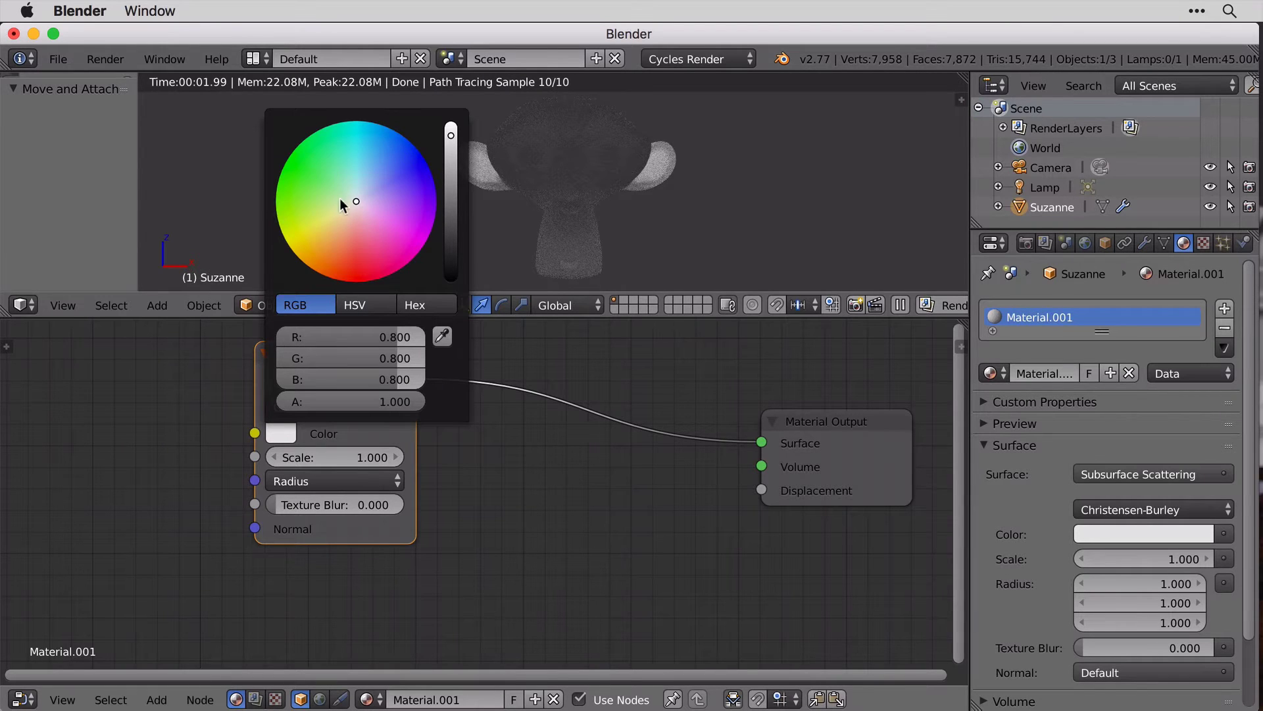
{"action": "left_click", "coordinate": [338, 219]}
{"action": "left_click", "coordinate": [402, 247]}
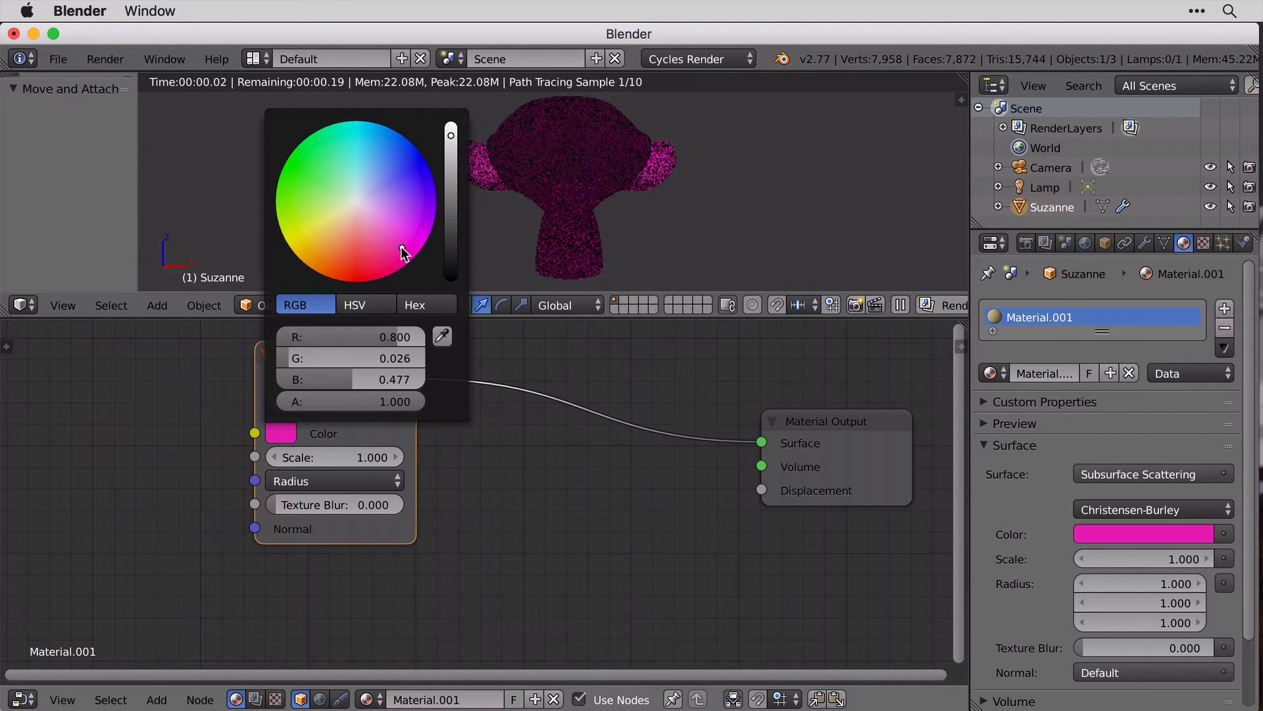
{"action": "left_click", "coordinate": [308, 163]}
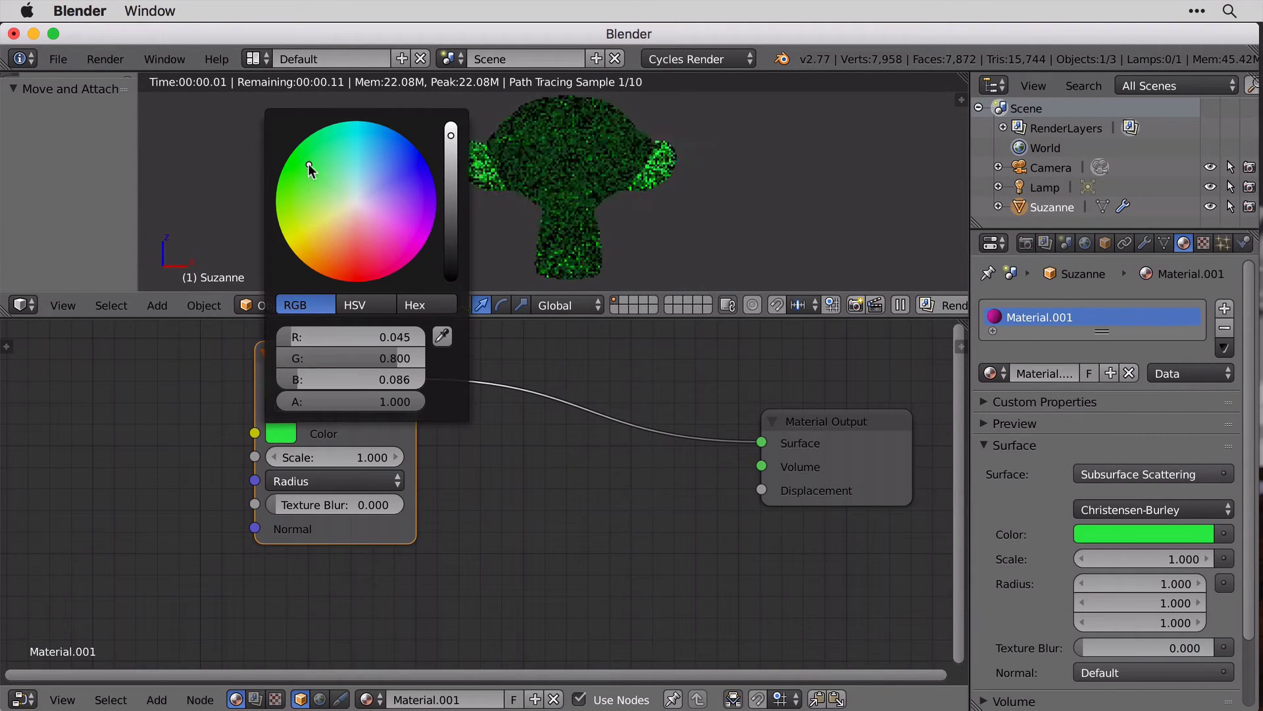
{"action": "left_click", "coordinate": [350, 208]}
{"action": "left_click", "coordinate": [345, 211]}
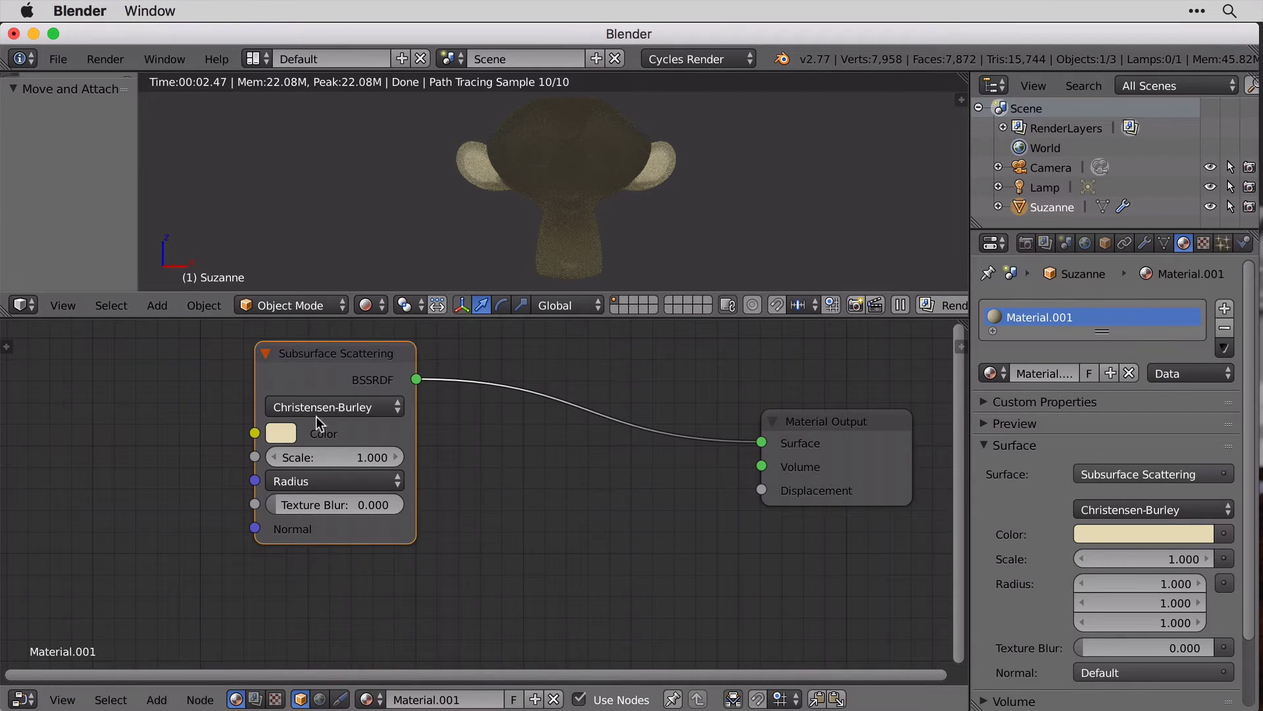
{"action": "left_click", "coordinate": [295, 428]}
{"action": "mouse_move", "coordinate": [376, 249]}
{"action": "left_mouse_down"}
{"action": "mouse_move", "coordinate": [349, 218]}
{"action": "mouse_move", "coordinate": [352, 282]}
{"action": "left_mouse_up"}
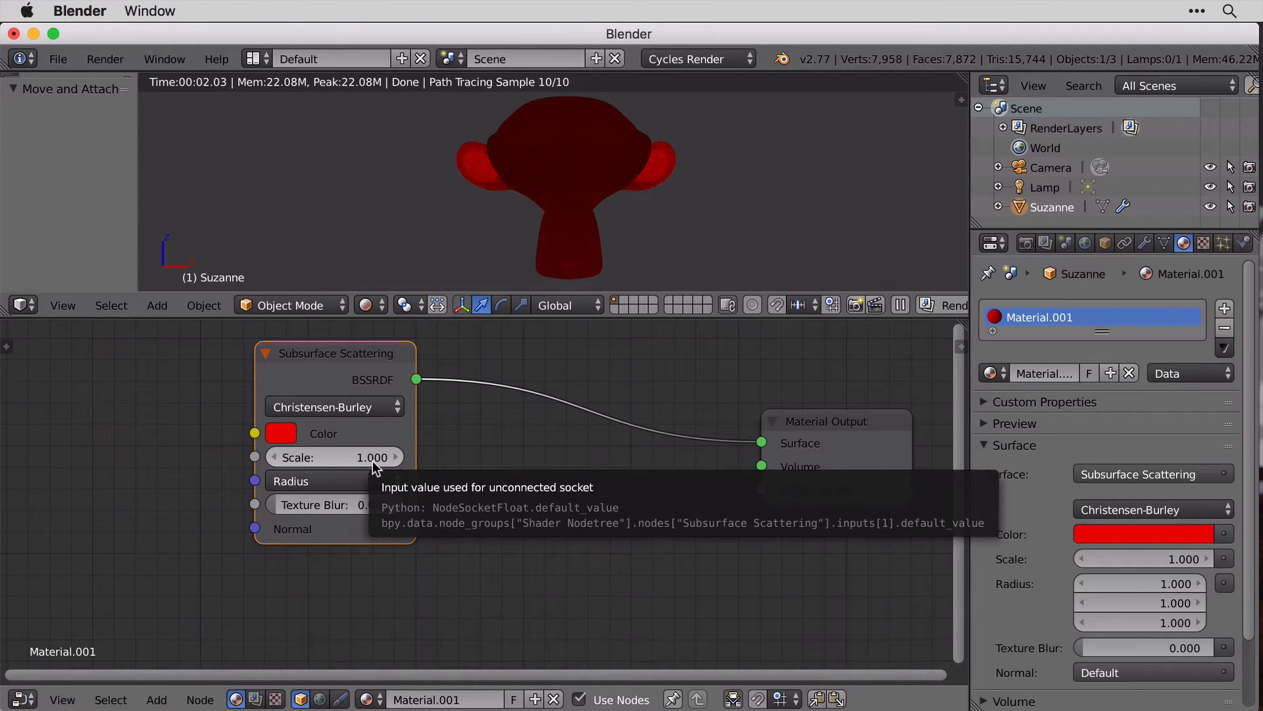
Examine the three Radius values of the Subsurface Scattering node.
{"action": "left_click", "coordinate": [328, 479]}
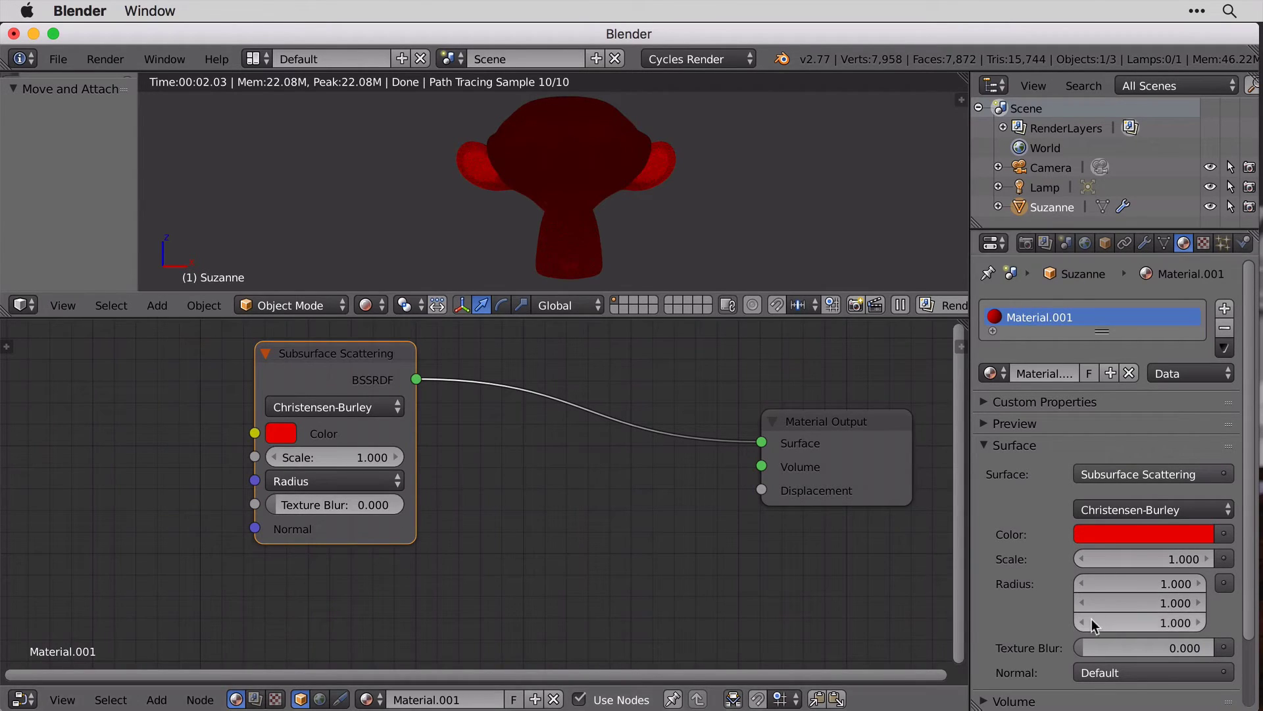
{"action": "left_click", "coordinate": [368, 487]}
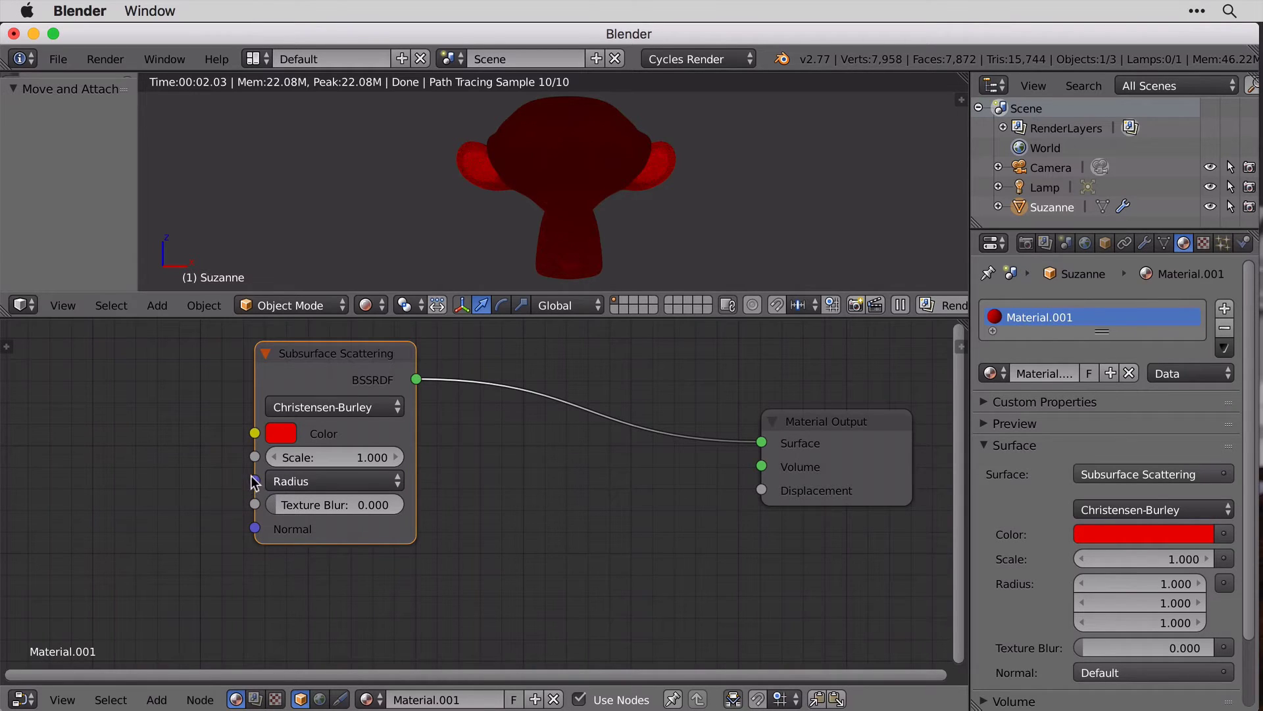
{"action": "left_click", "coordinate": [286, 483]}
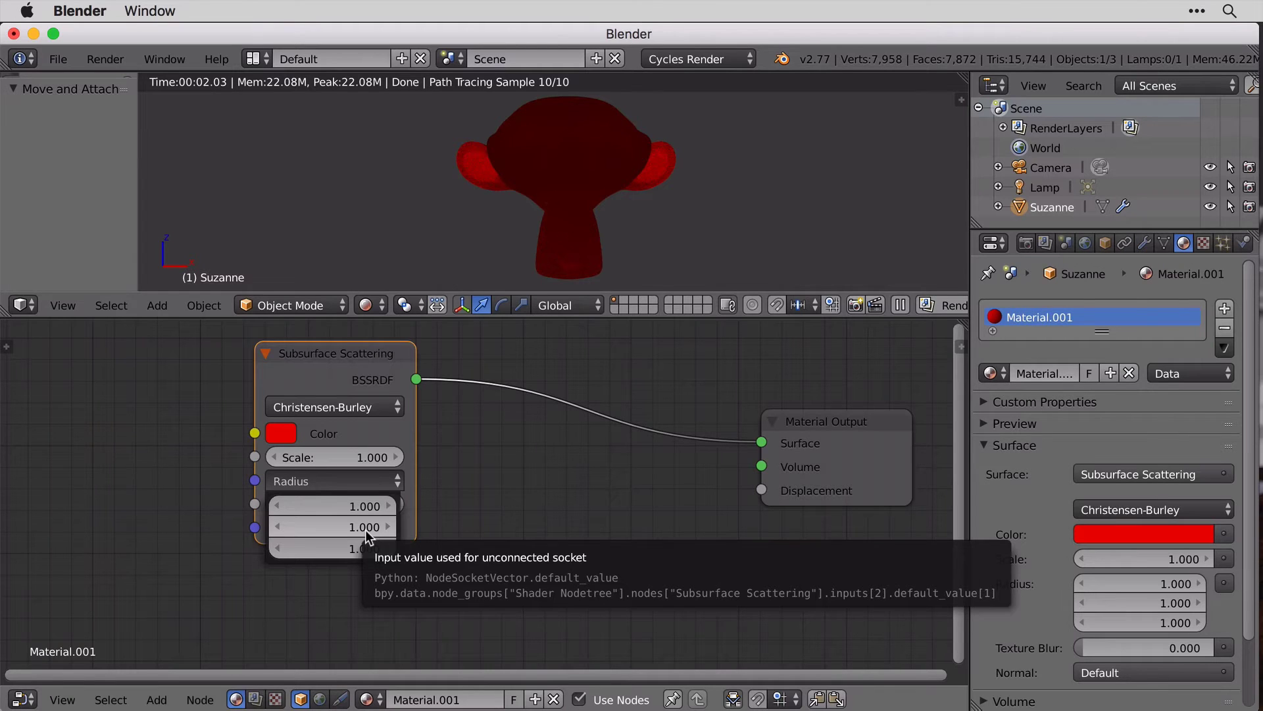
Set the Subsurface Scattering color to pure white with R, G and B at 1.000, and enter a scale of 1.0.
{"action": "left_click", "coordinate": [281, 433]}
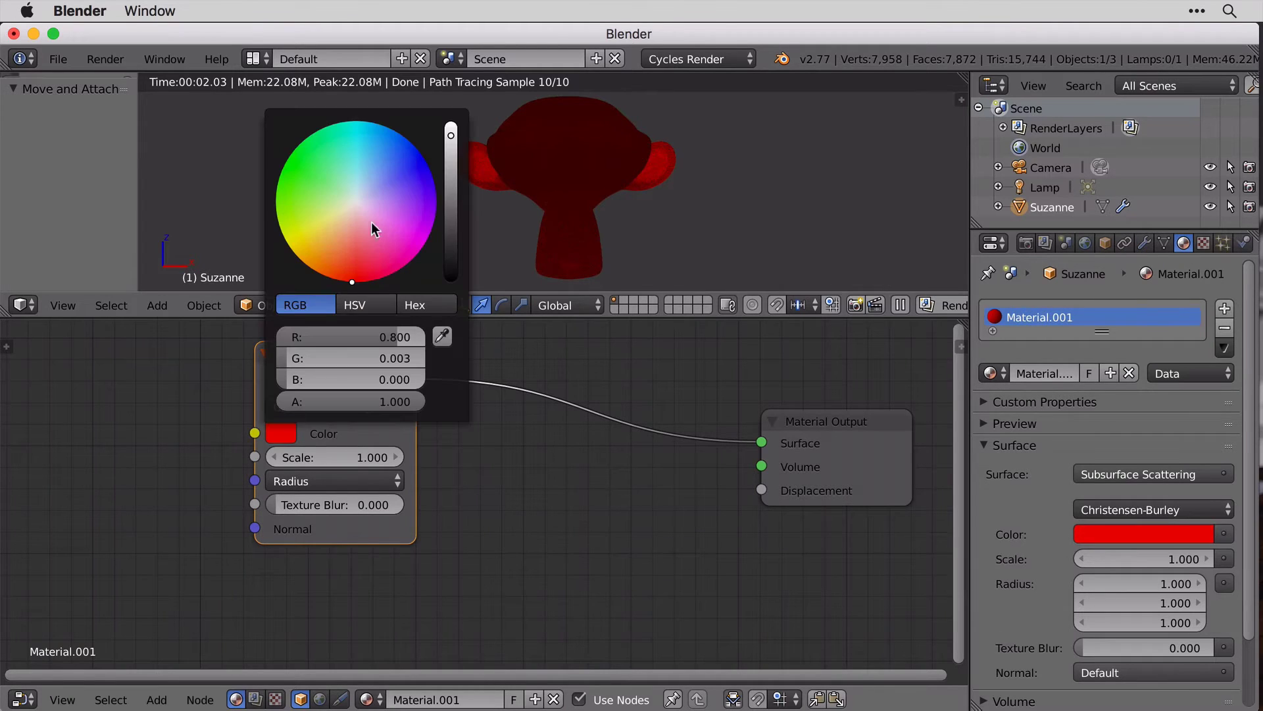
{"action": "left_click_drag", "start_coordinate": [372, 223], "coordinate": [353, 197]}
{"action": "mouse_move", "coordinate": [378, 334]}
{"action": "left_mouse_down"}
{"action": "mouse_move", "coordinate": [421, 334]}
{"action": "mouse_move", "coordinate": [377, 329]}
{"action": "mouse_move", "coordinate": [428, 358]}
{"action": "mouse_move", "coordinate": [395, 380]}
{"action": "mouse_move", "coordinate": [423, 385]}
{"action": "left_mouse_up"}
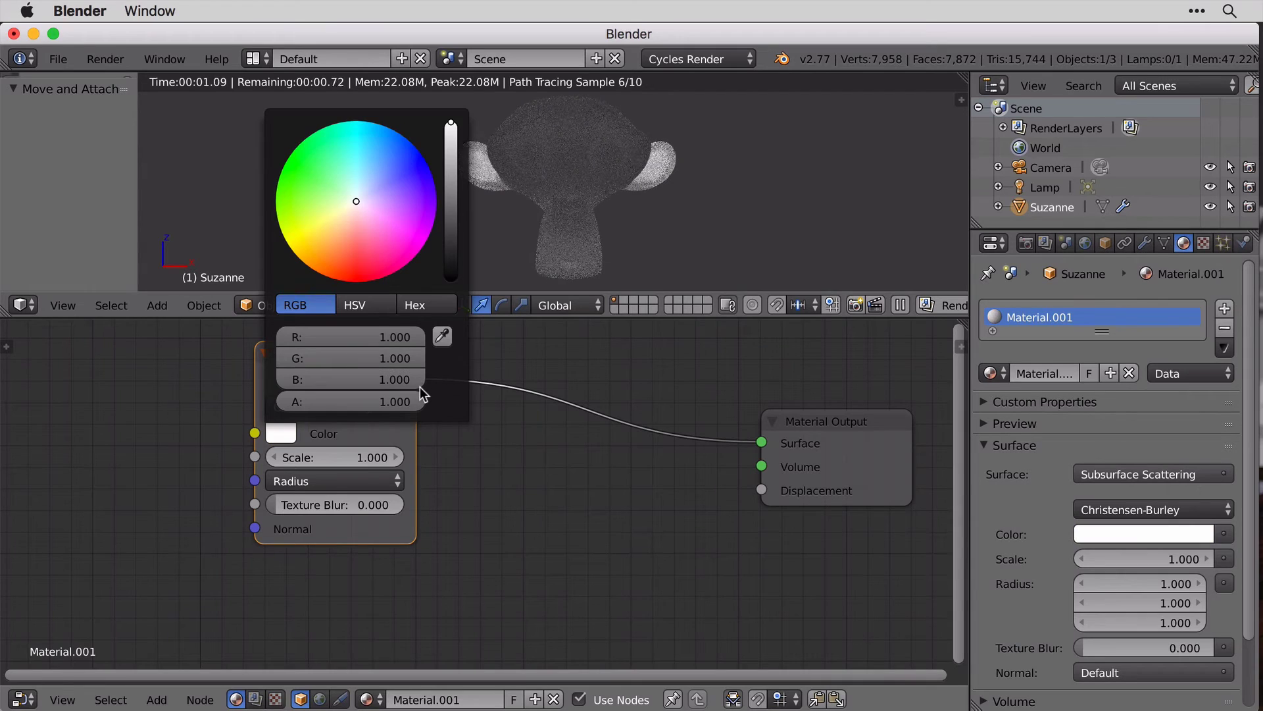
{"action": "left_click", "coordinate": [369, 458]}
{"action": "type", "text": "1.0"}
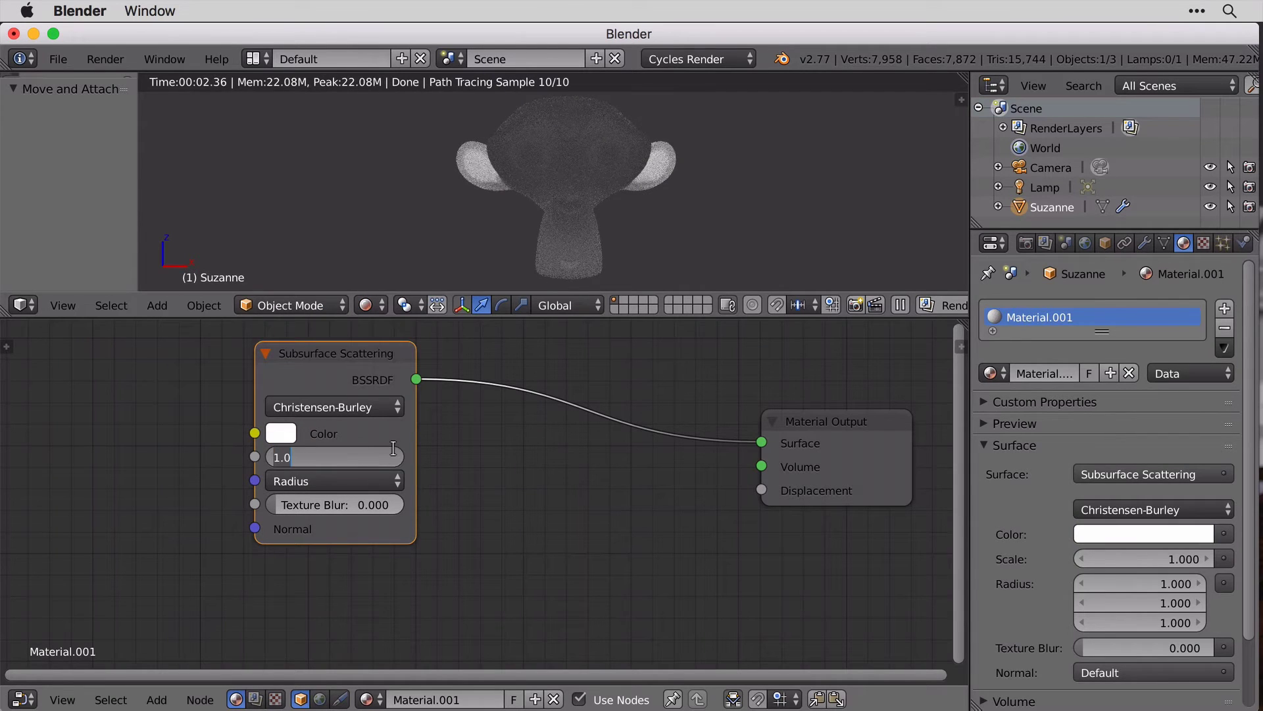
{"action": "key", "text": "Return"}
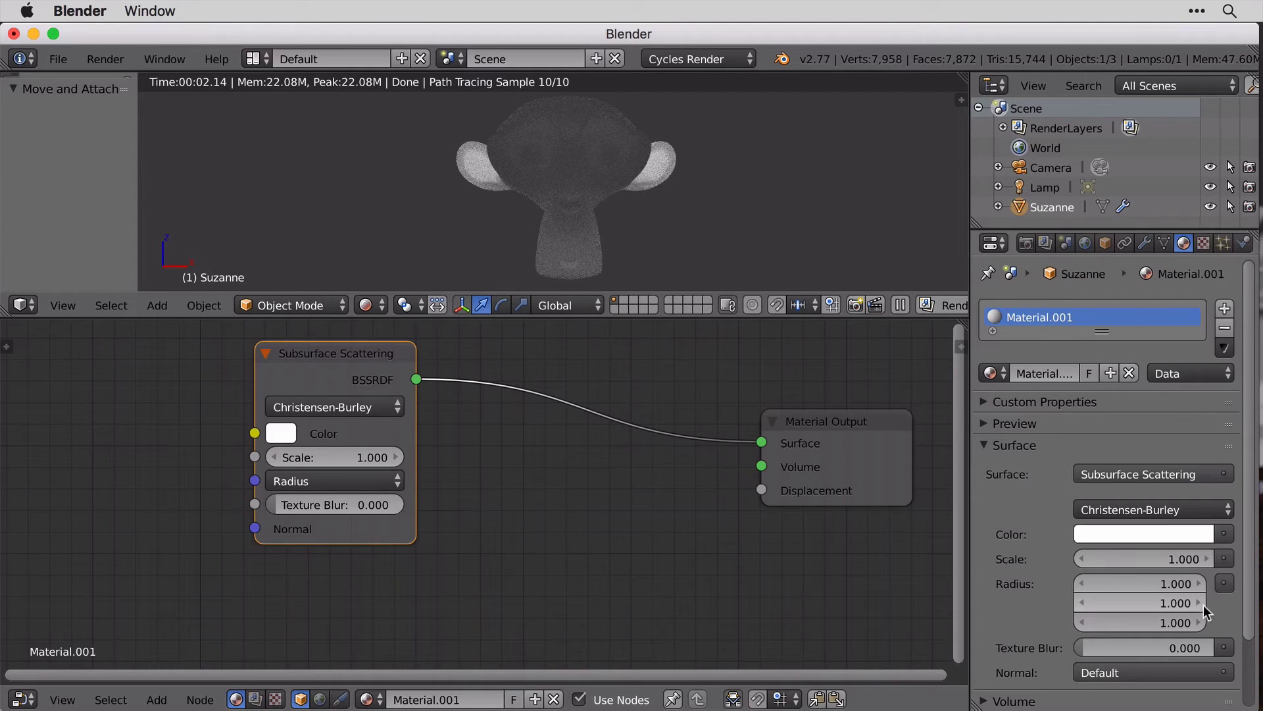
Set the second (green) Radius value of the Subsurface Scattering shader to 0.
{"action": "left_click", "coordinate": [1171, 603]}
{"action": "type", "text": "1.0"}
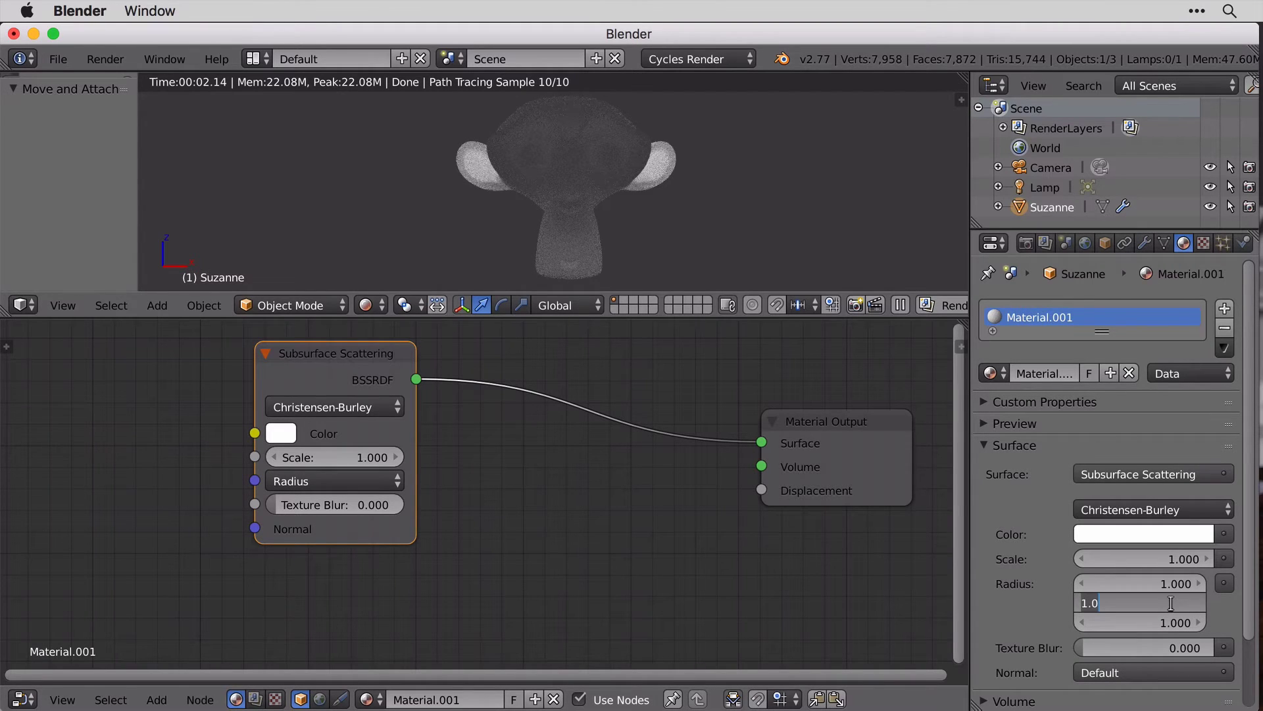
{"action": "type", "text": "0"}
{"action": "key", "text": "Tab"}
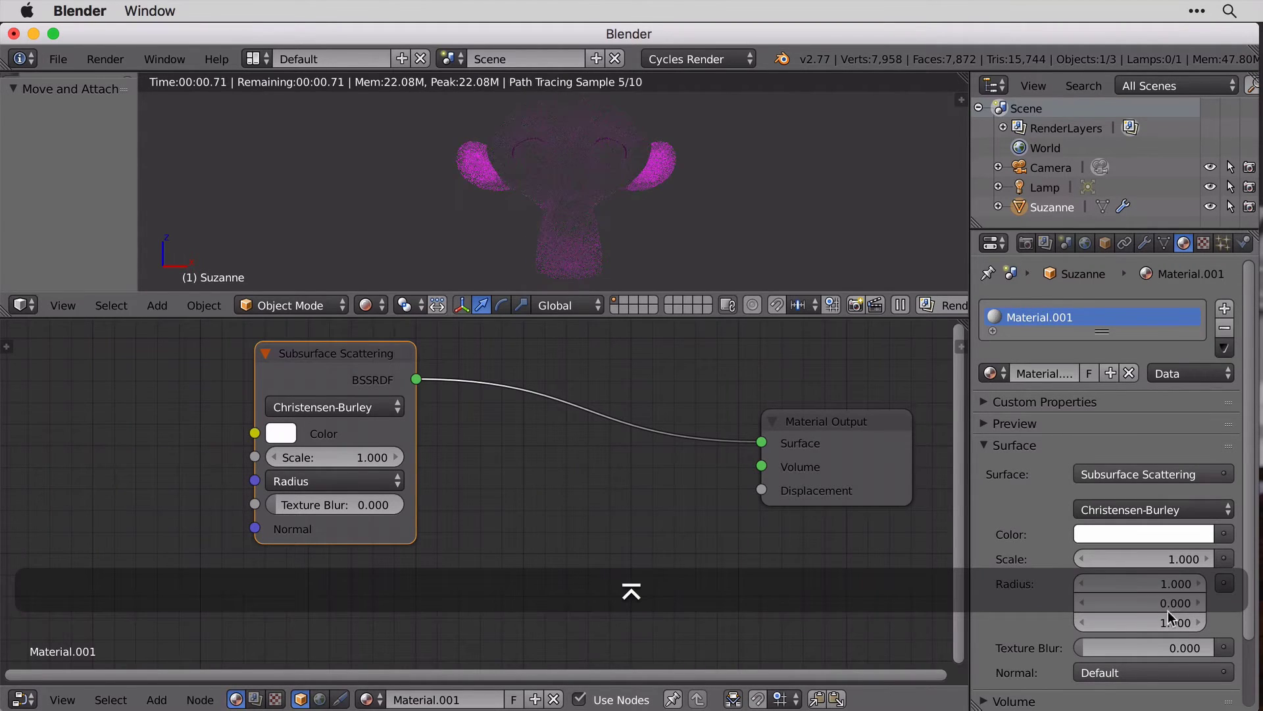
Set the third (blue) and first (red) Radius values of the Subsurface Scattering shader to 0.
{"action": "type", "text": "0"}
{"action": "key", "text": "Return"}
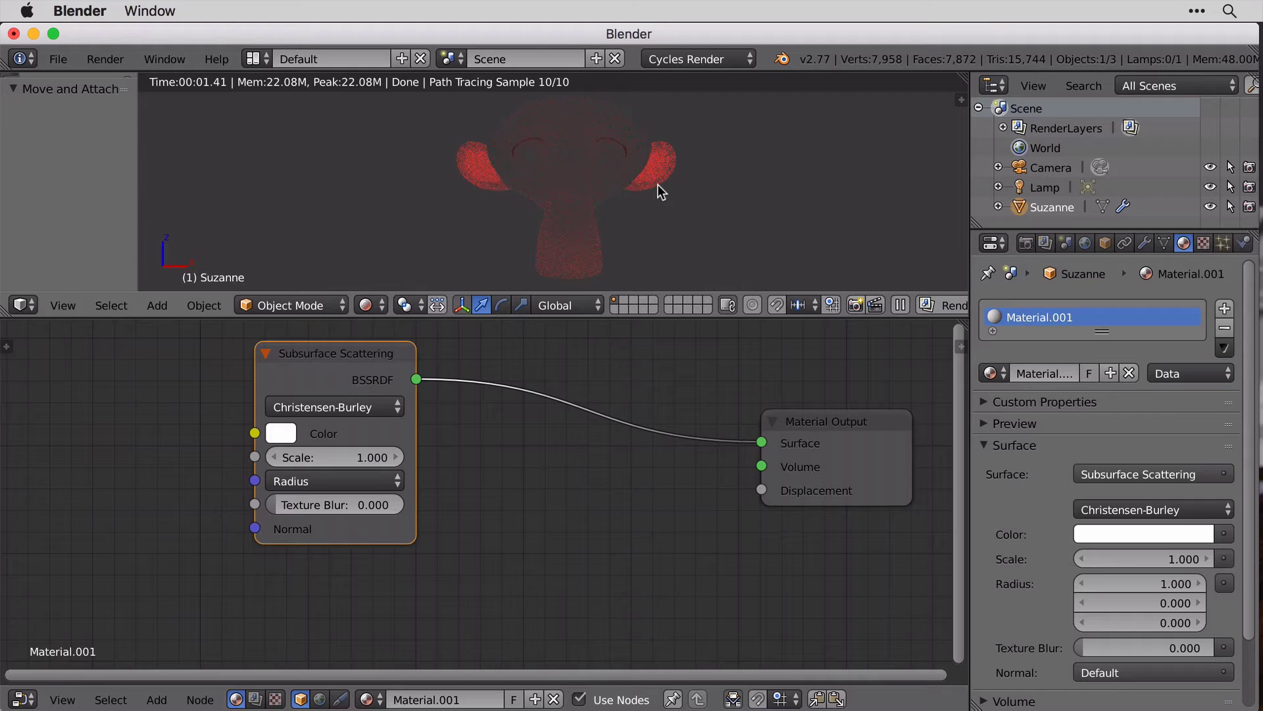
{"action": "left_click", "coordinate": [1180, 584]}
{"action": "type", "text": "0"}
{"action": "key", "text": "Return"}
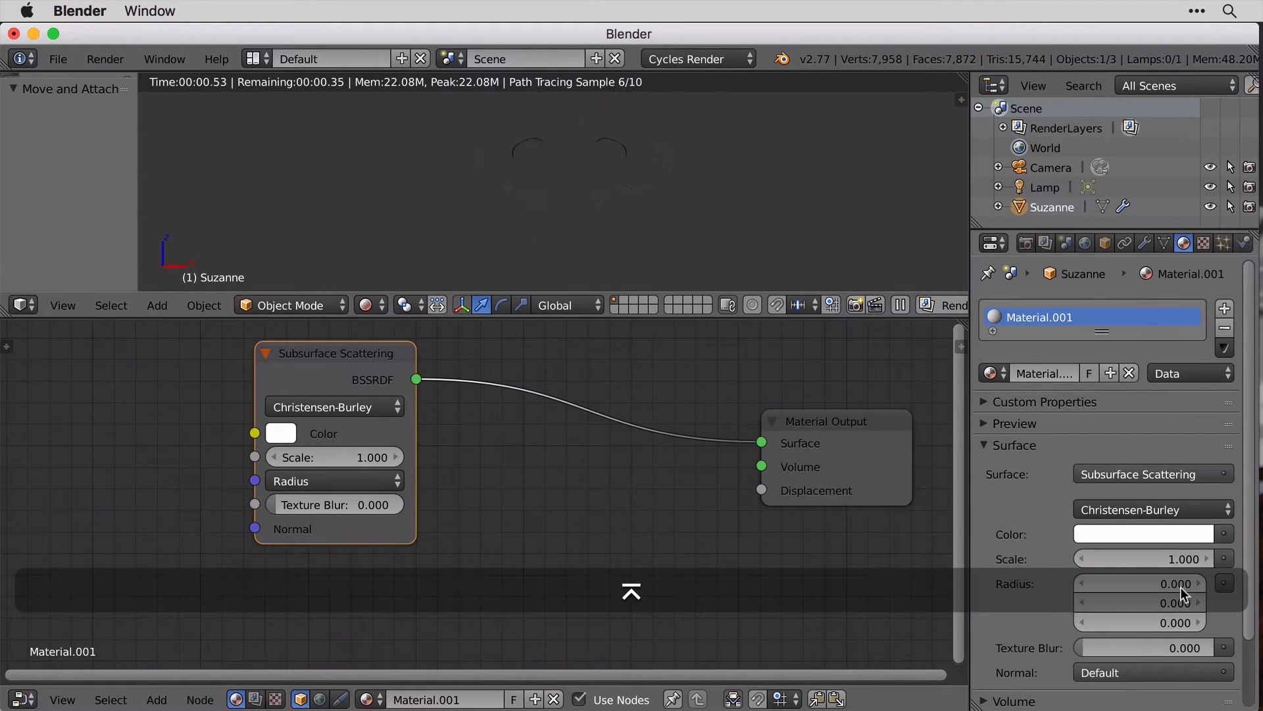
Set the second (green) Radius value of the Subsurface Scattering shader to 1.
{"action": "left_click", "coordinate": [1163, 604]}
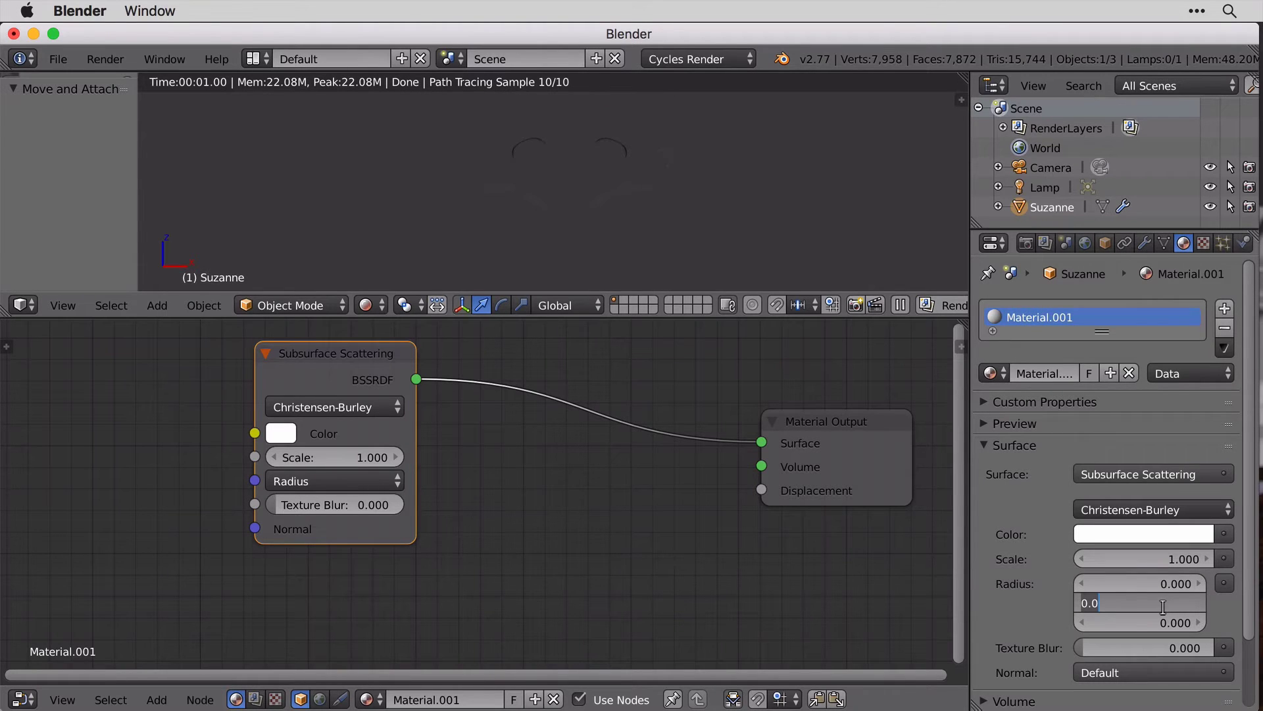
{"action": "type", "text": "1"}
{"action": "key", "text": "Return"}
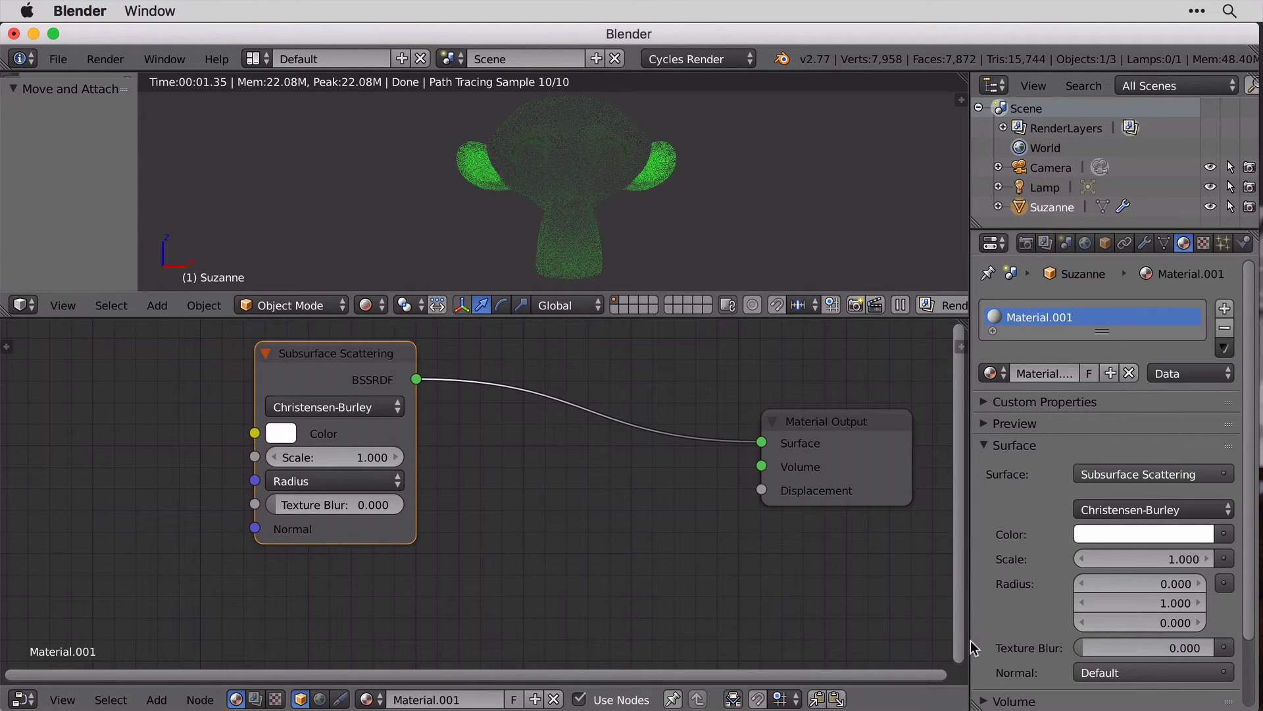
Enlarge the node editor and duplicate the Subsurface Scattering node twice, with one copy below the original and one between it and the Material Output.
{"action": "left_click_drag", "start_coordinate": [902, 313], "coordinate": [899, 256]}
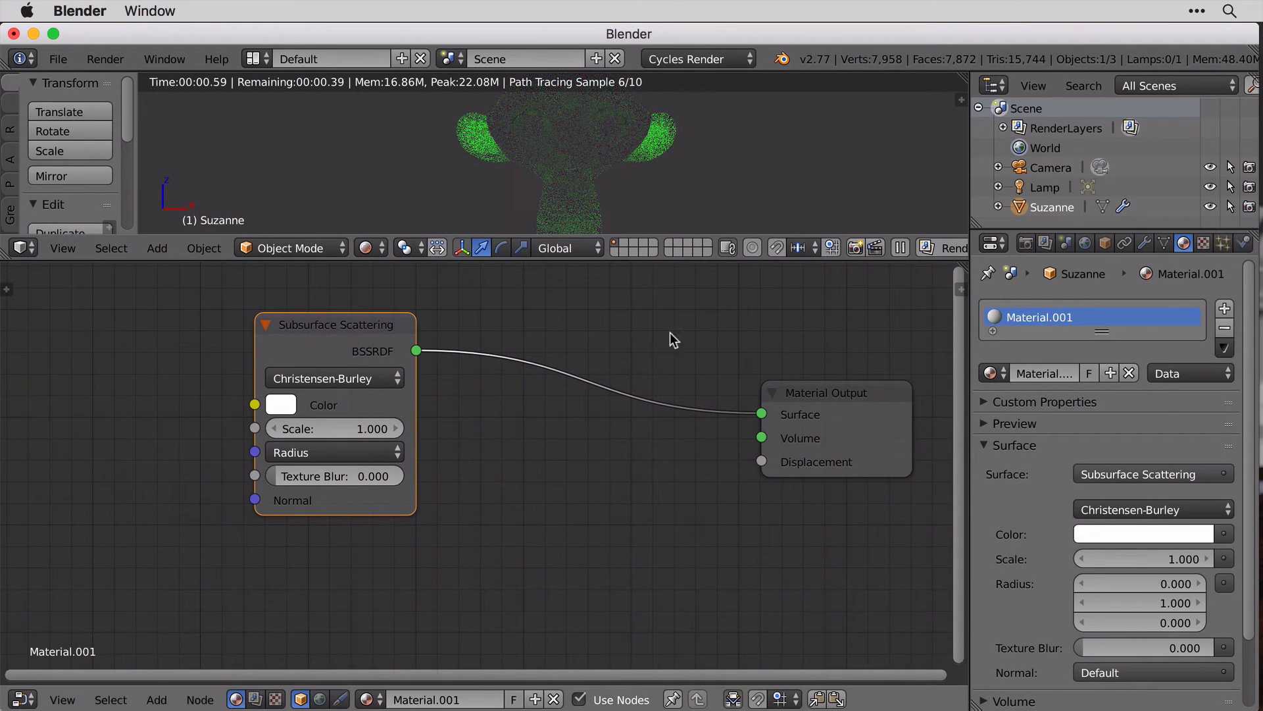
{"action": "left_click_drag", "start_coordinate": [321, 322], "coordinate": [231, 294]}
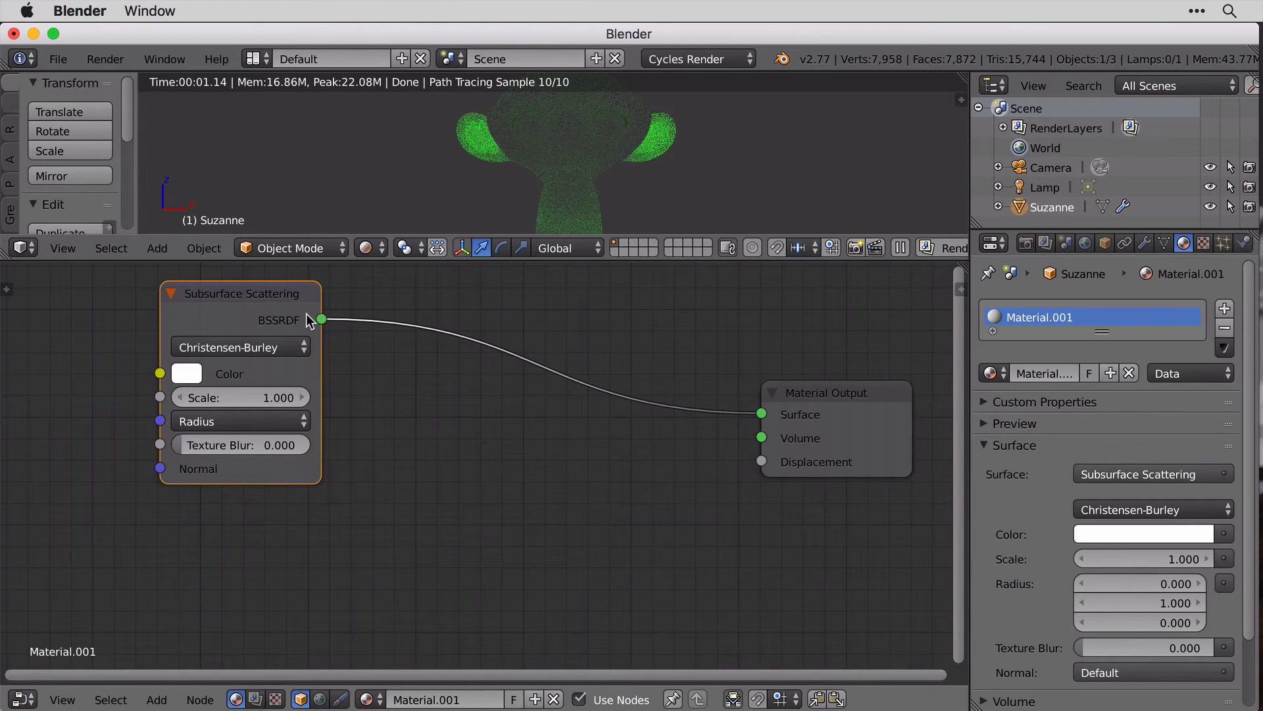
{"action": "key", "text": "shift+d"}
{"action": "left_click", "coordinate": [305, 545]}
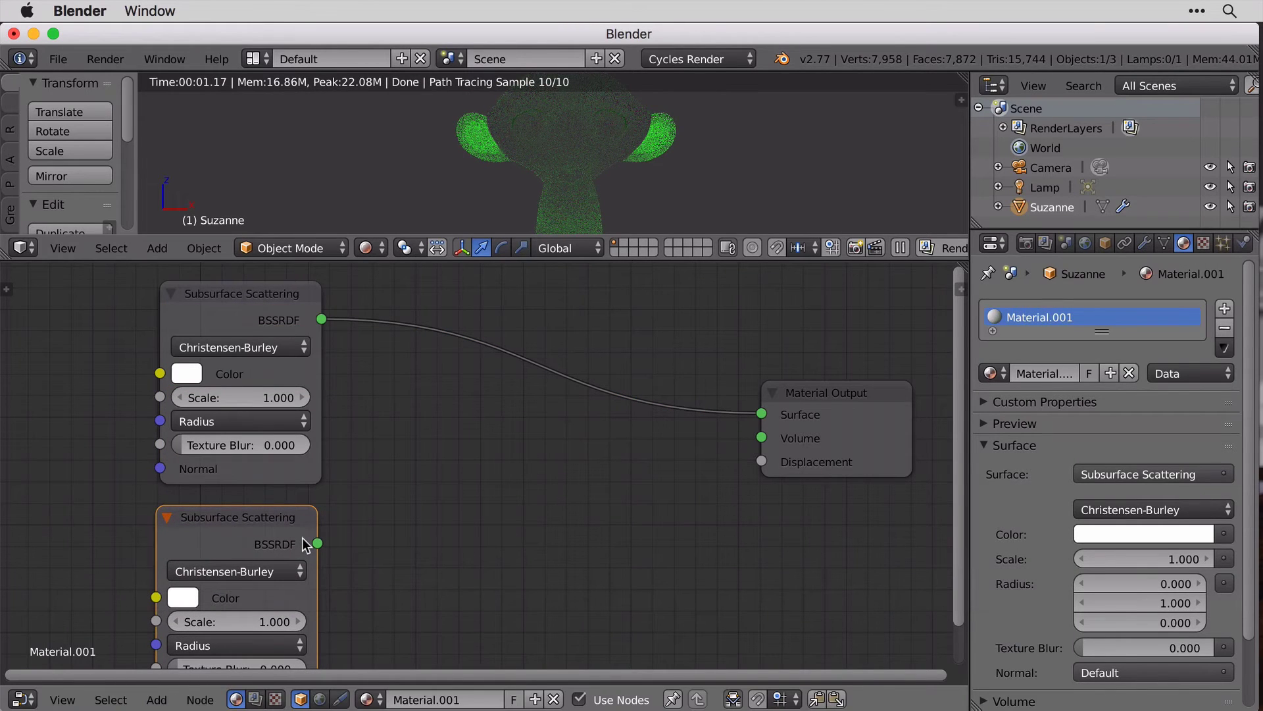
{"action": "key", "text": "shift+d"}
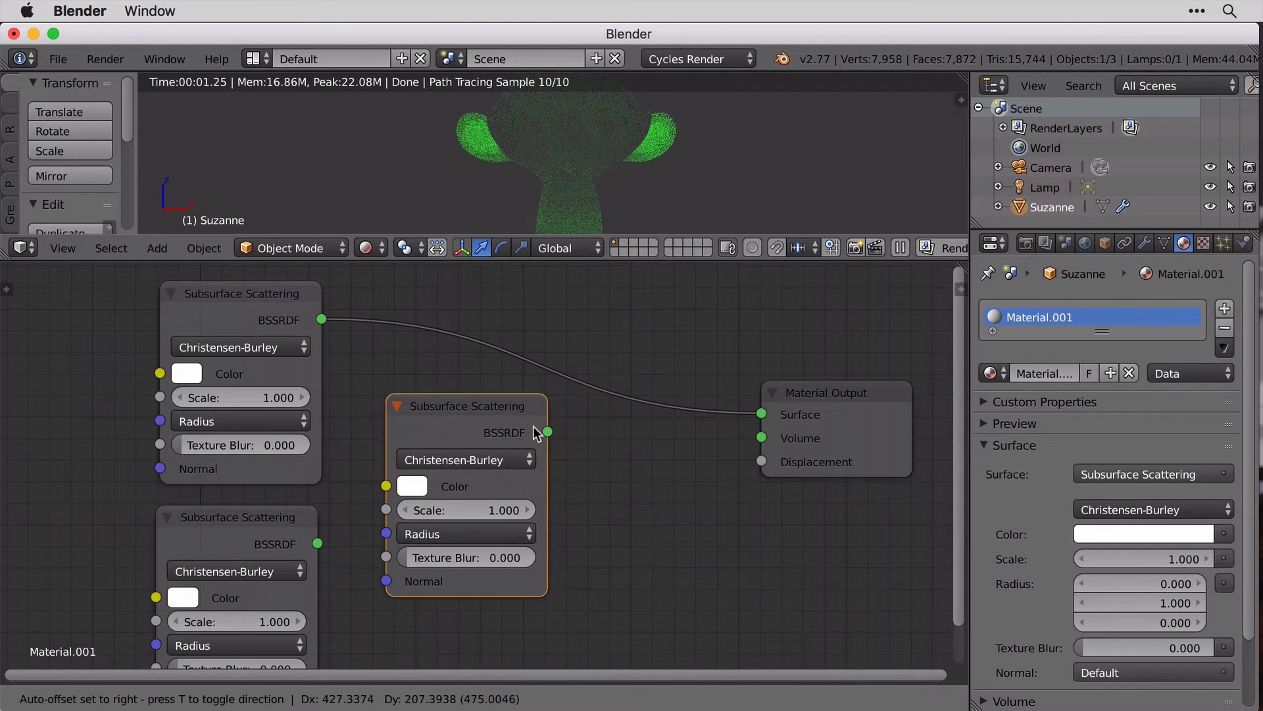
{"action": "left_click", "coordinate": [536, 434]}
{"action": "mouse_move", "coordinate": [441, 407]}
{"action": "left_mouse_down"}
{"action": "mouse_move", "coordinate": [462, 372]}
{"action": "mouse_move", "coordinate": [459, 396]}
{"action": "left_mouse_up"}
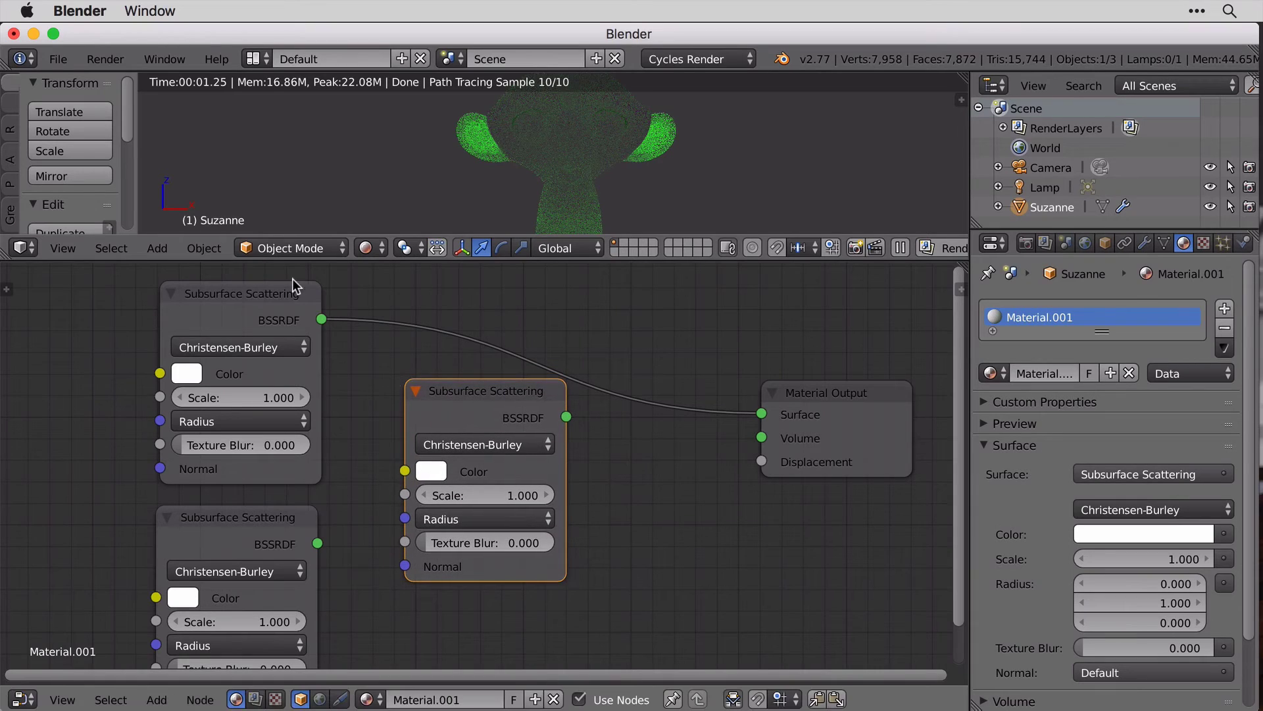
{"action": "left_click", "coordinate": [271, 286]}
{"action": "left_click", "coordinate": [233, 527]}
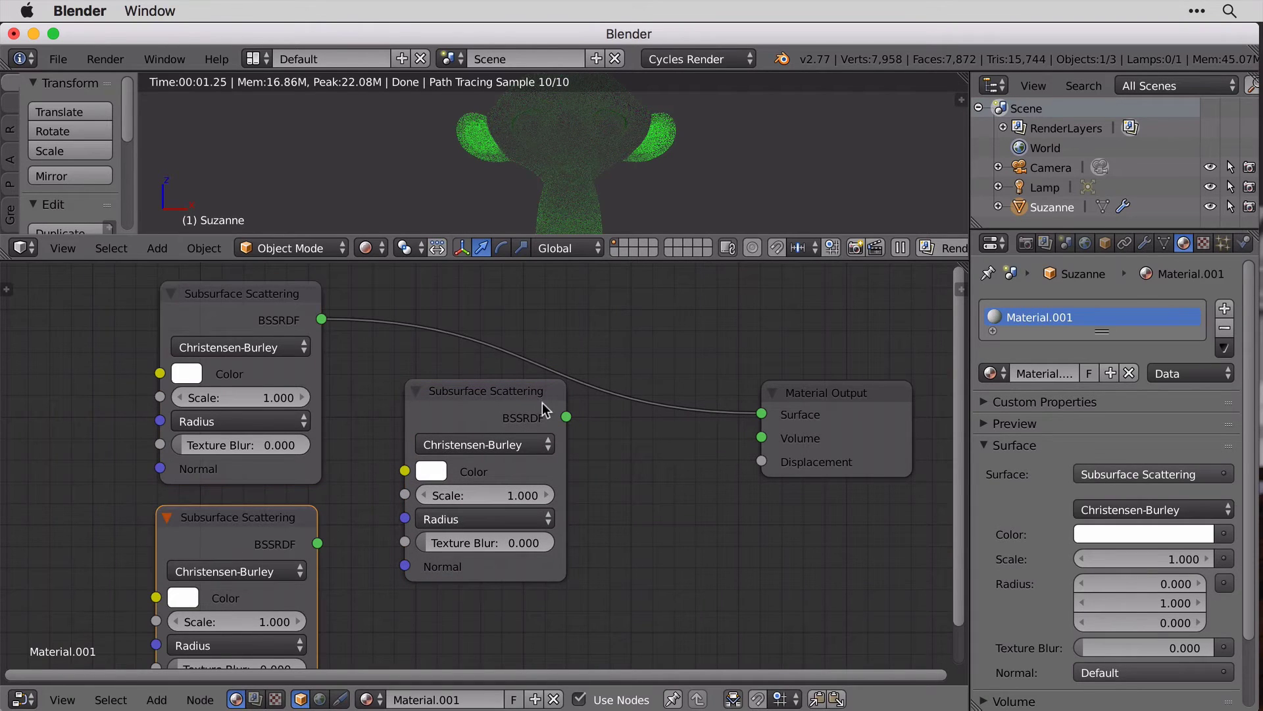
{"action": "left_click", "coordinate": [488, 384]}
{"action": "left_click", "coordinate": [258, 321]}
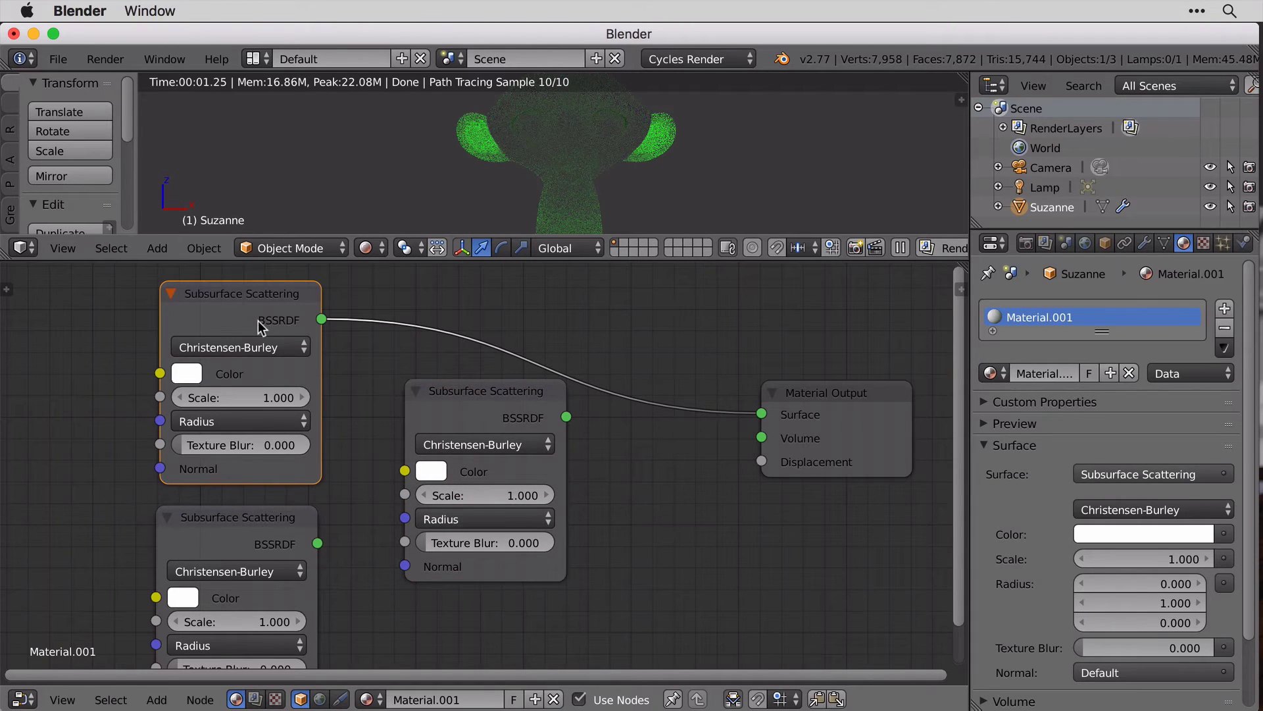
{"action": "left_click", "coordinate": [221, 519]}
{"action": "left_click", "coordinate": [488, 395]}
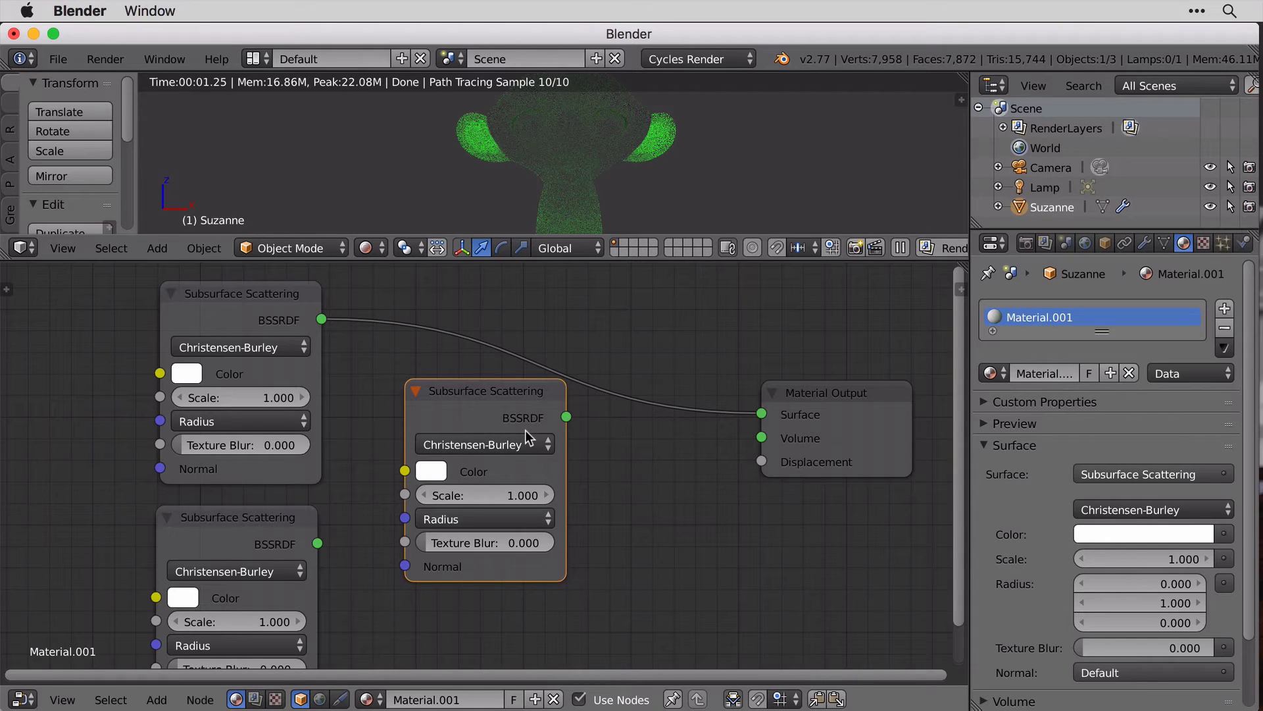
Color the original Subsurface Scattering node red (R 1.000, G 0.004, B 0.002) and the copy below it light orange (G 0.473, B 0.259).
{"action": "left_click", "coordinate": [193, 373]}
{"action": "left_click_drag", "start_coordinate": [280, 164], "coordinate": [290, 206]}
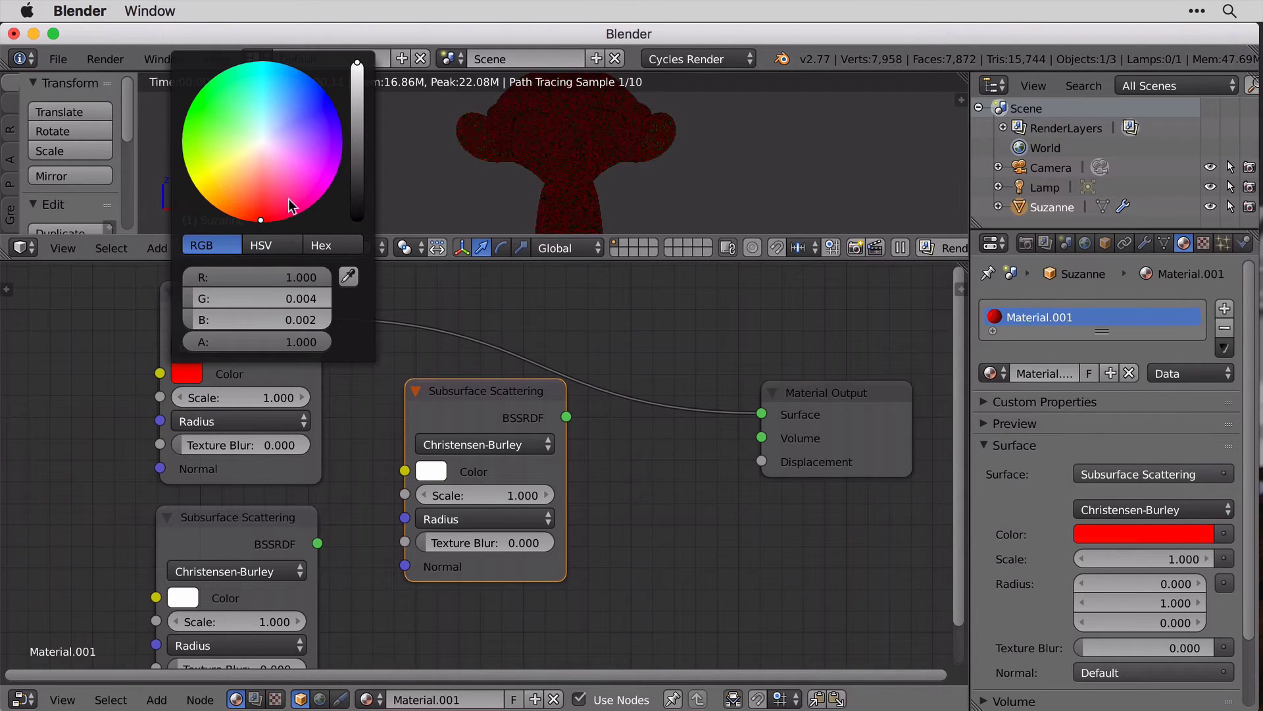
{"action": "left_click", "coordinate": [195, 604]}
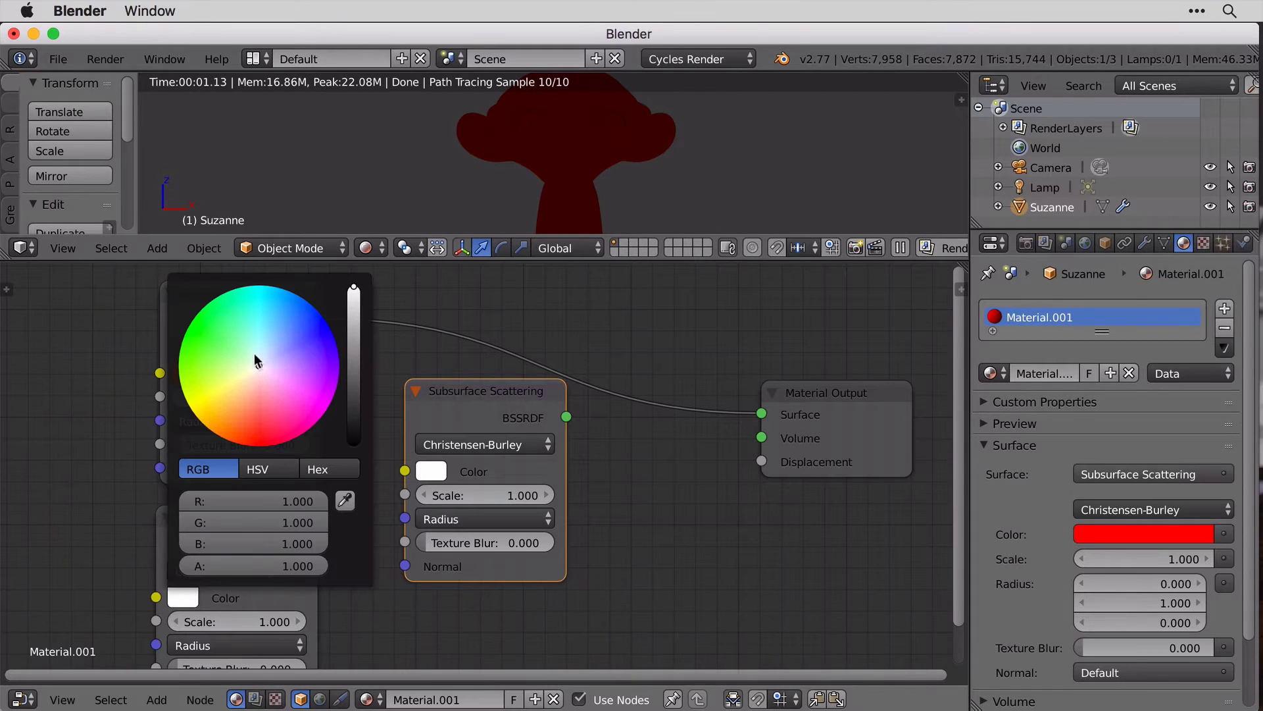
{"action": "left_click_drag", "start_coordinate": [254, 353], "coordinate": [245, 399]}
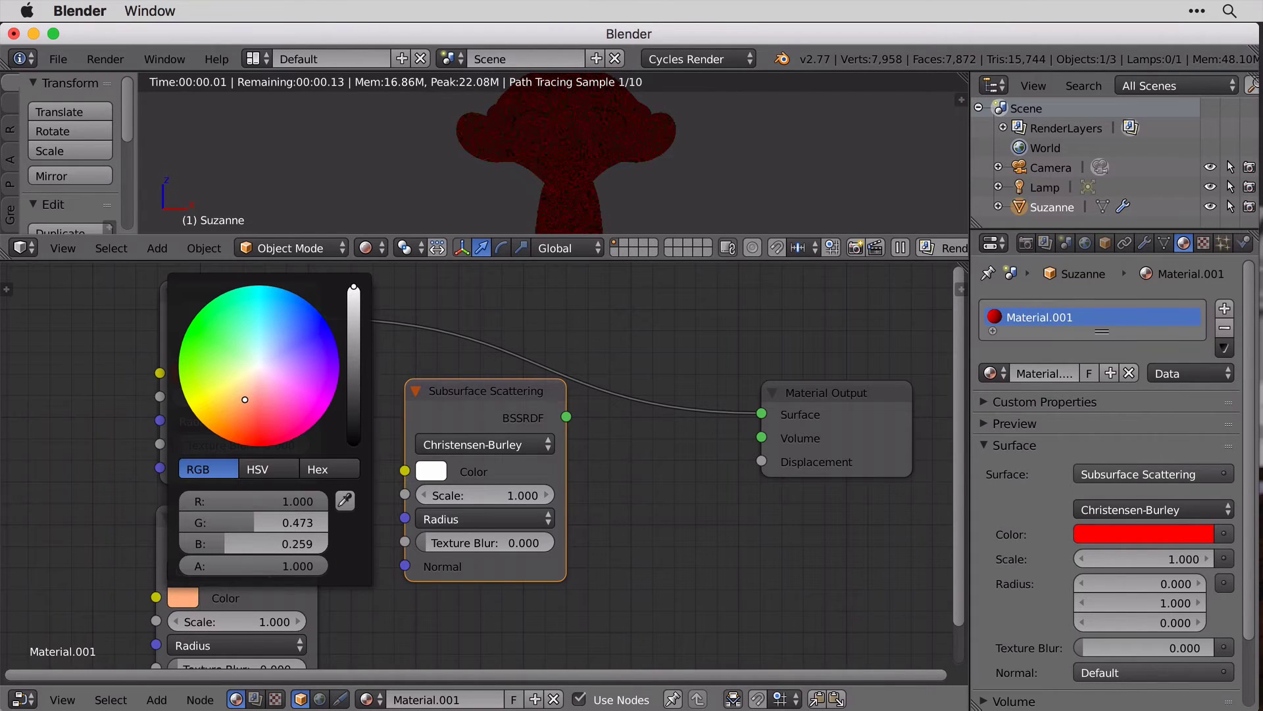
Set the color of the middle Subsurface Scattering node to a pale cream.
{"action": "left_click", "coordinate": [428, 466]}
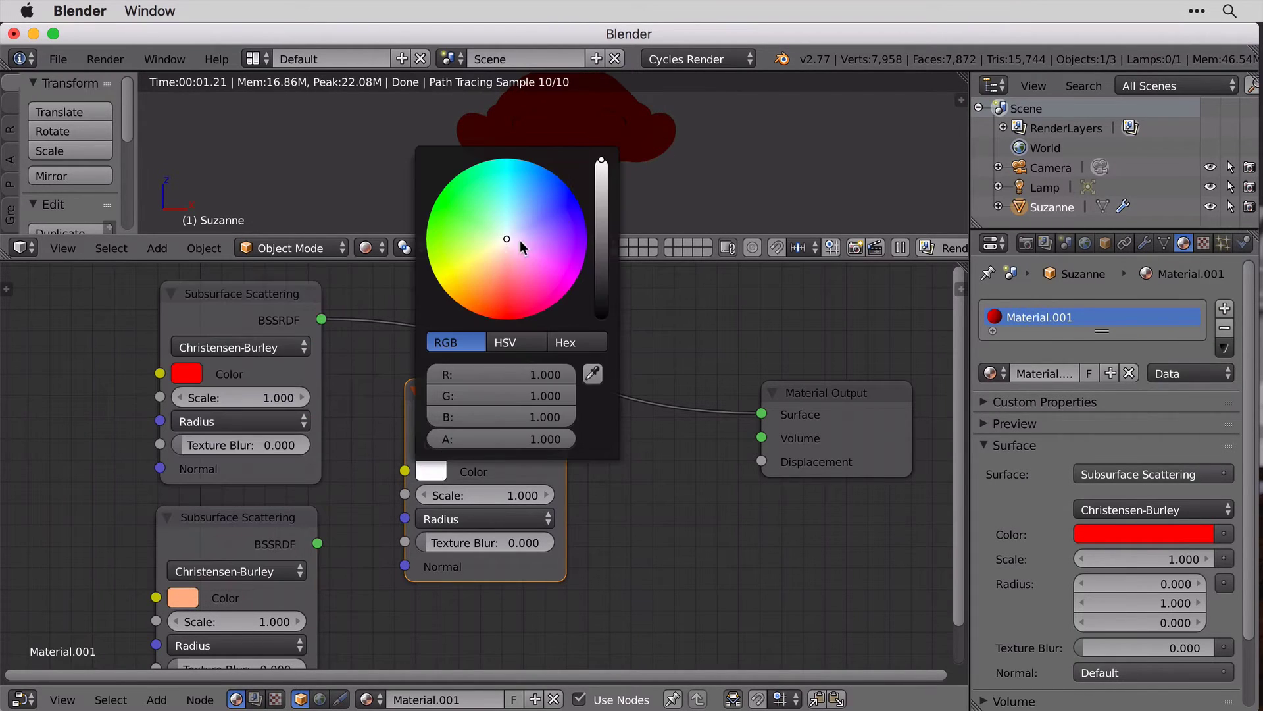
{"action": "left_click_drag", "start_coordinate": [520, 239], "coordinate": [495, 247]}
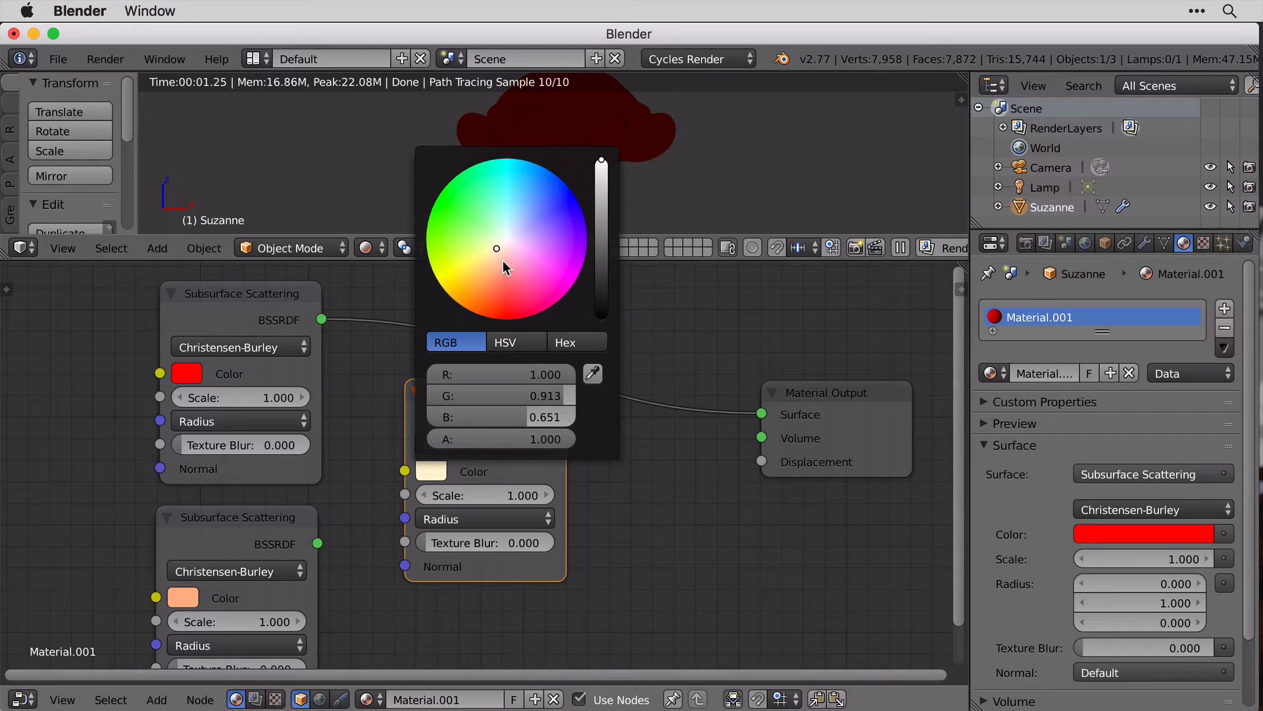
{"action": "left_click_drag", "start_coordinate": [496, 248], "coordinate": [499, 245]}
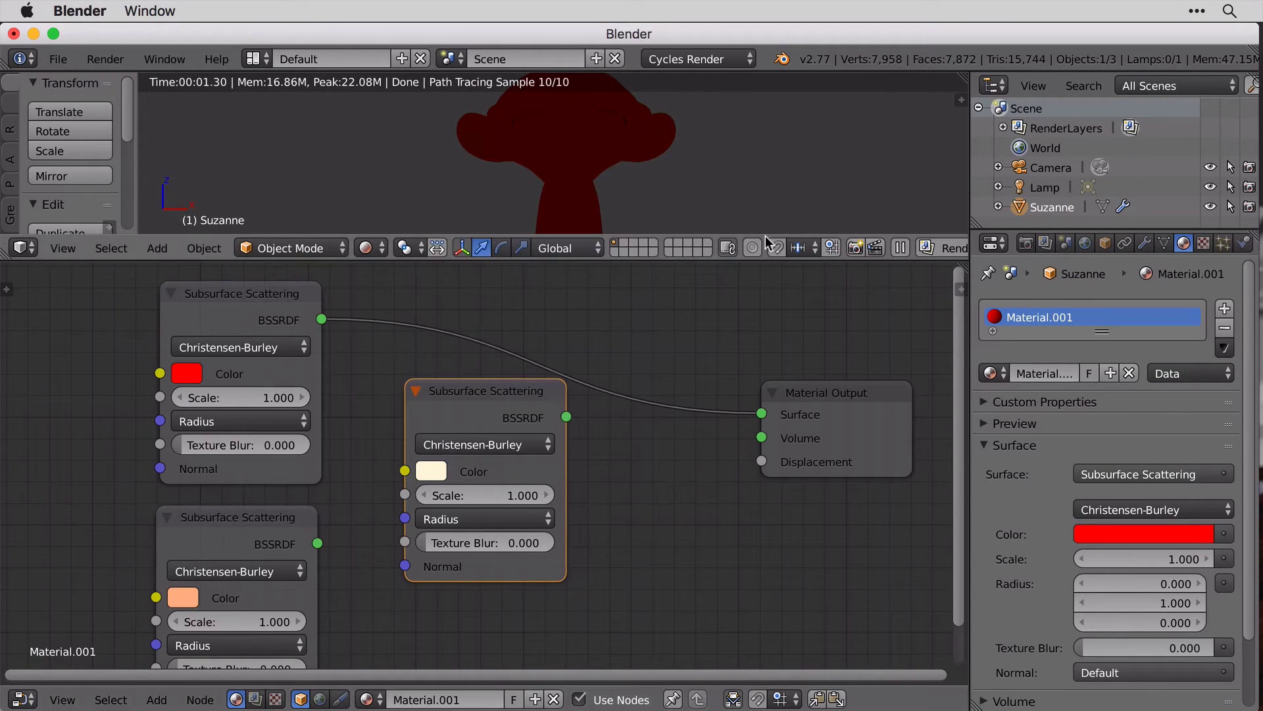
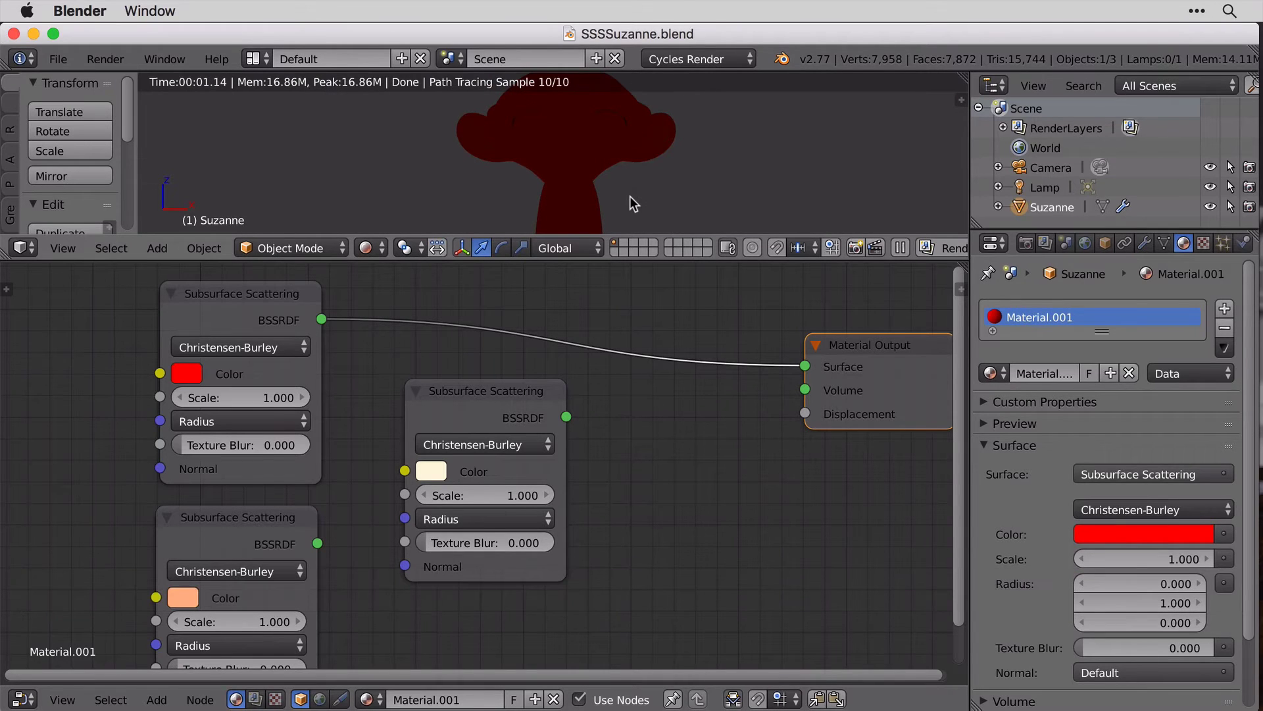
Switch the 3D view to solid shading and enlarge it over the node editor.
{"action": "key", "text": "shift+z"}
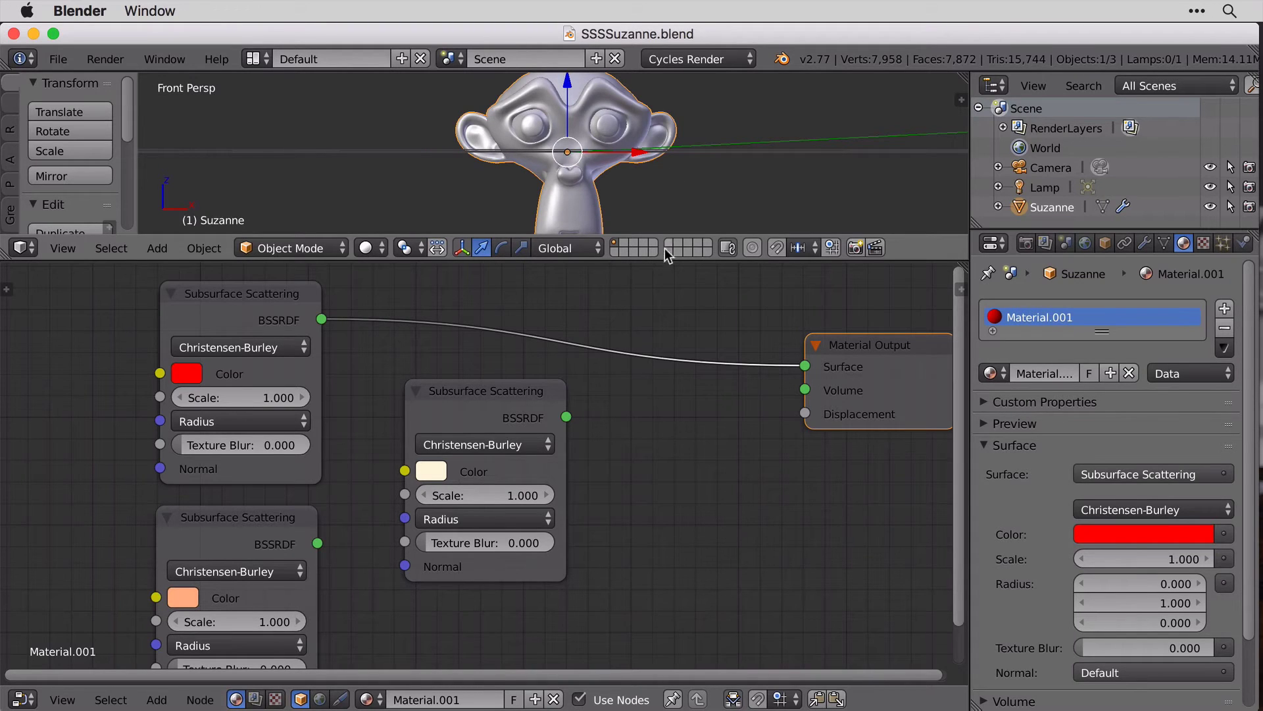
{"action": "left_click_drag", "start_coordinate": [665, 257], "coordinate": [708, 639]}
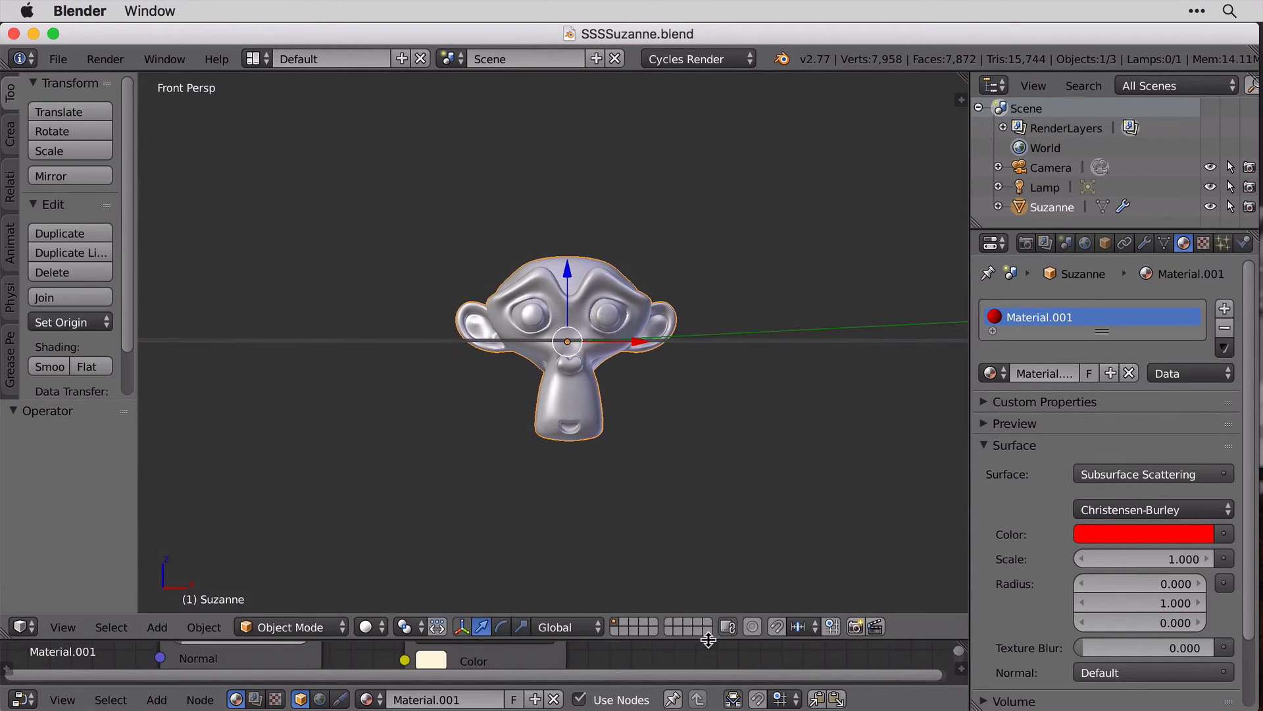
{"action": "middle_click_drag", "start_coordinate": [864, 371], "coordinate": [862, 429]}
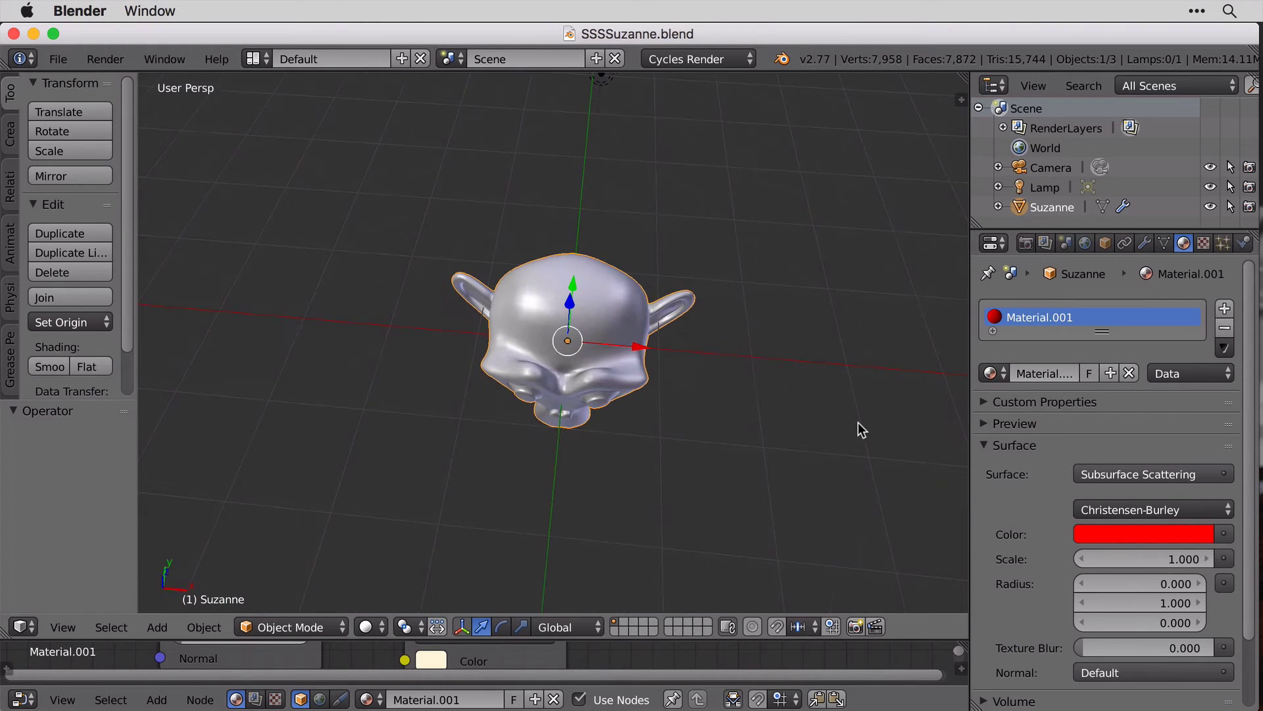
Duplicate the lamp in top view, offset about X -2.8, Y -7.0, and duplicate that copy again about X 5.5, Y -0.2.
{"action": "right_click", "coordinate": [602, 79]}
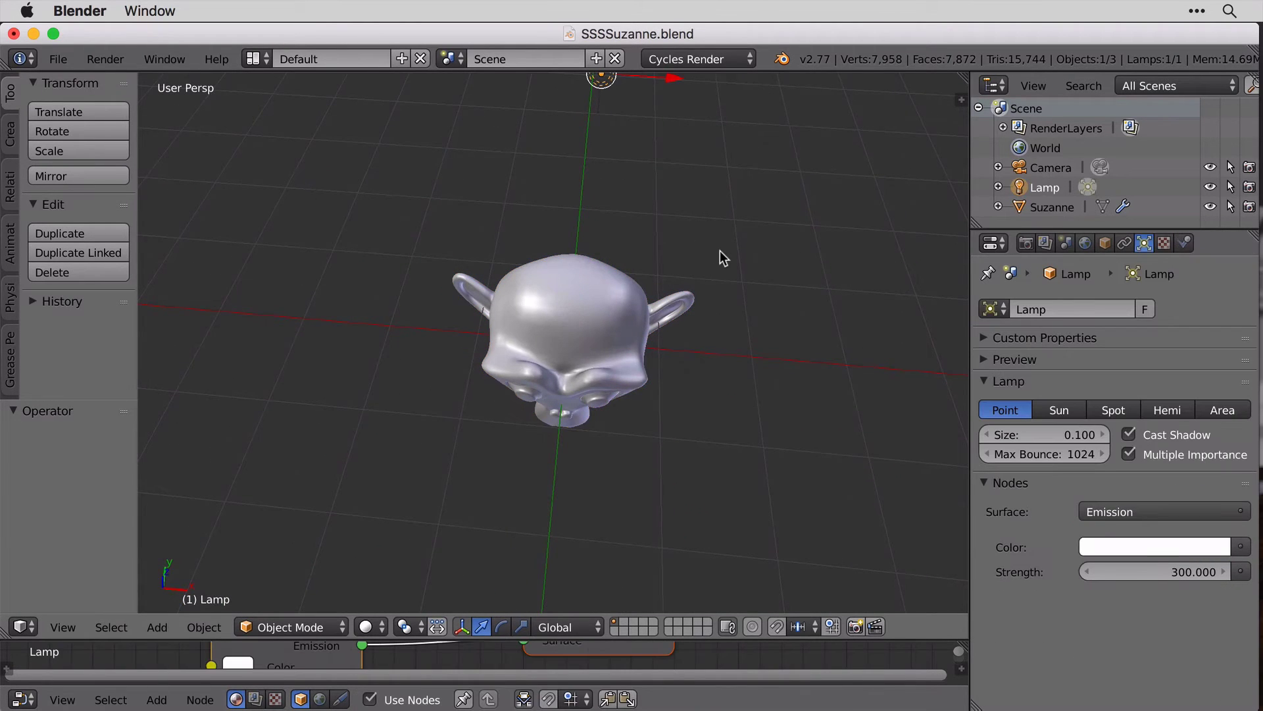
{"action": "key", "text": "KP_7"}
{"action": "scroll", "coordinate": [684, 326], "scroll_direction": "down", "scroll_amount": 5}
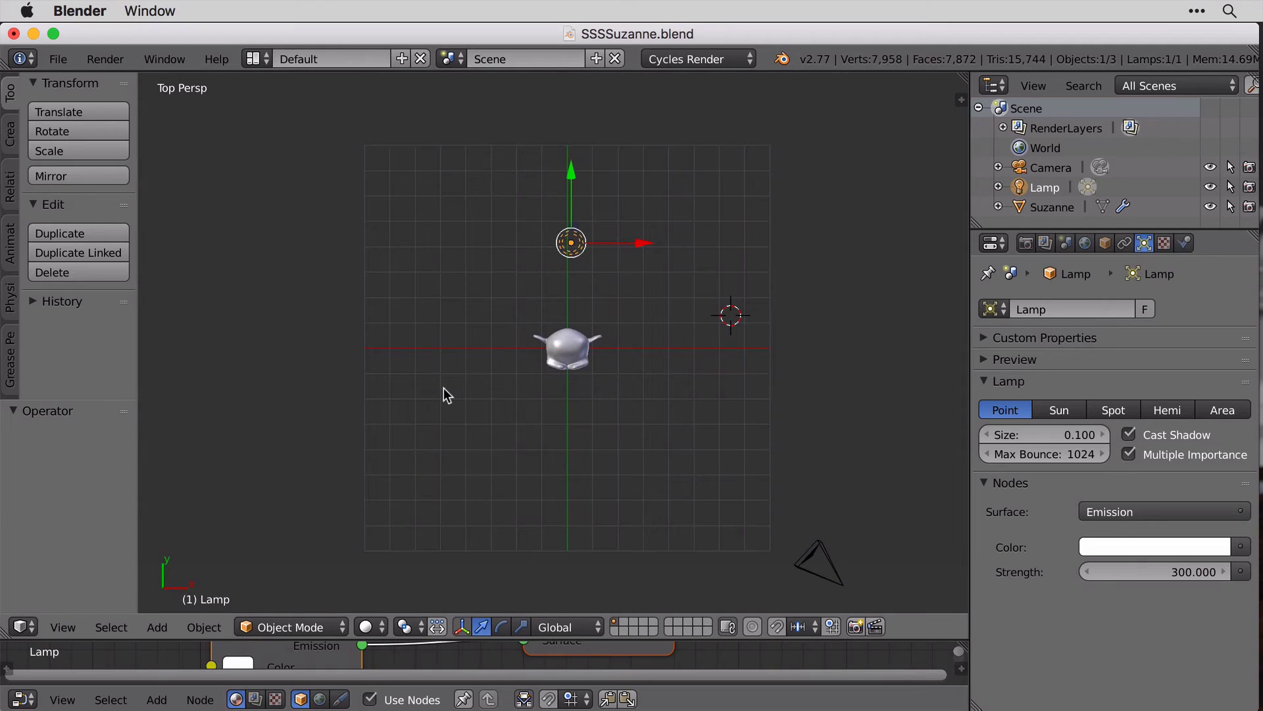
{"action": "key", "text": "shift+d"}
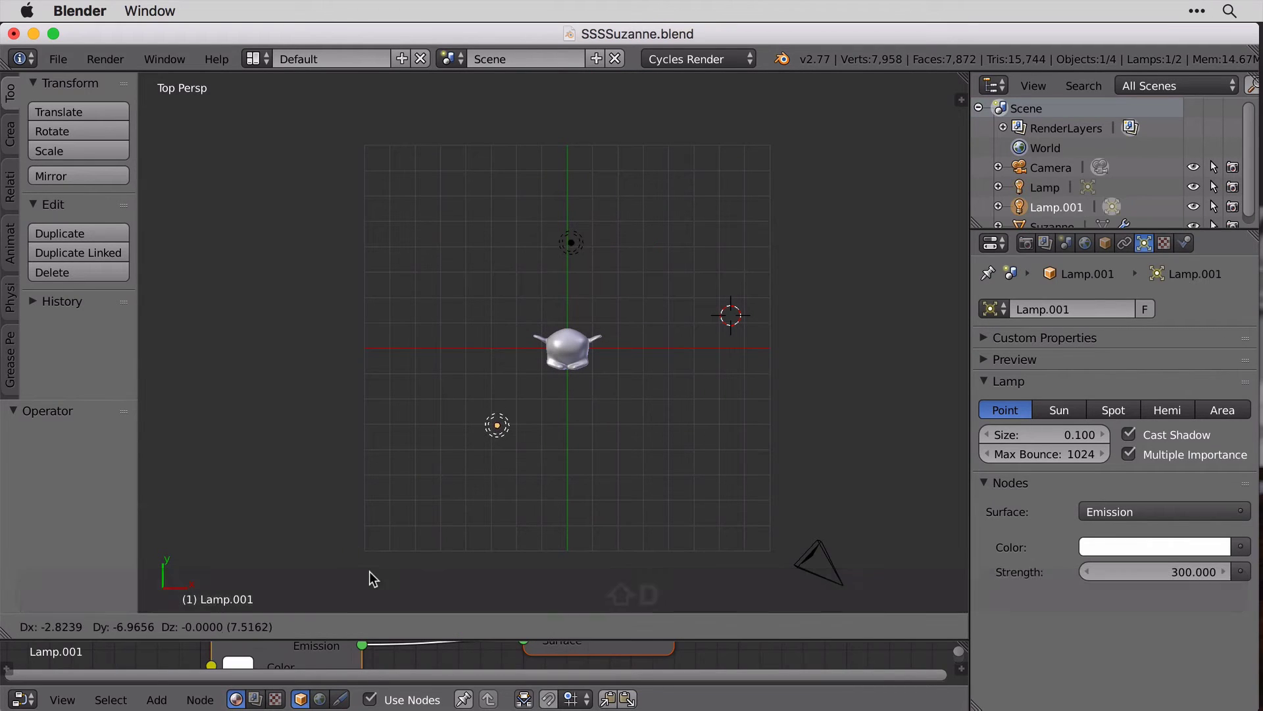
{"action": "left_click", "coordinate": [369, 571]}
{"action": "key", "text": "shift+d"}
{"action": "left_click", "coordinate": [519, 572]}
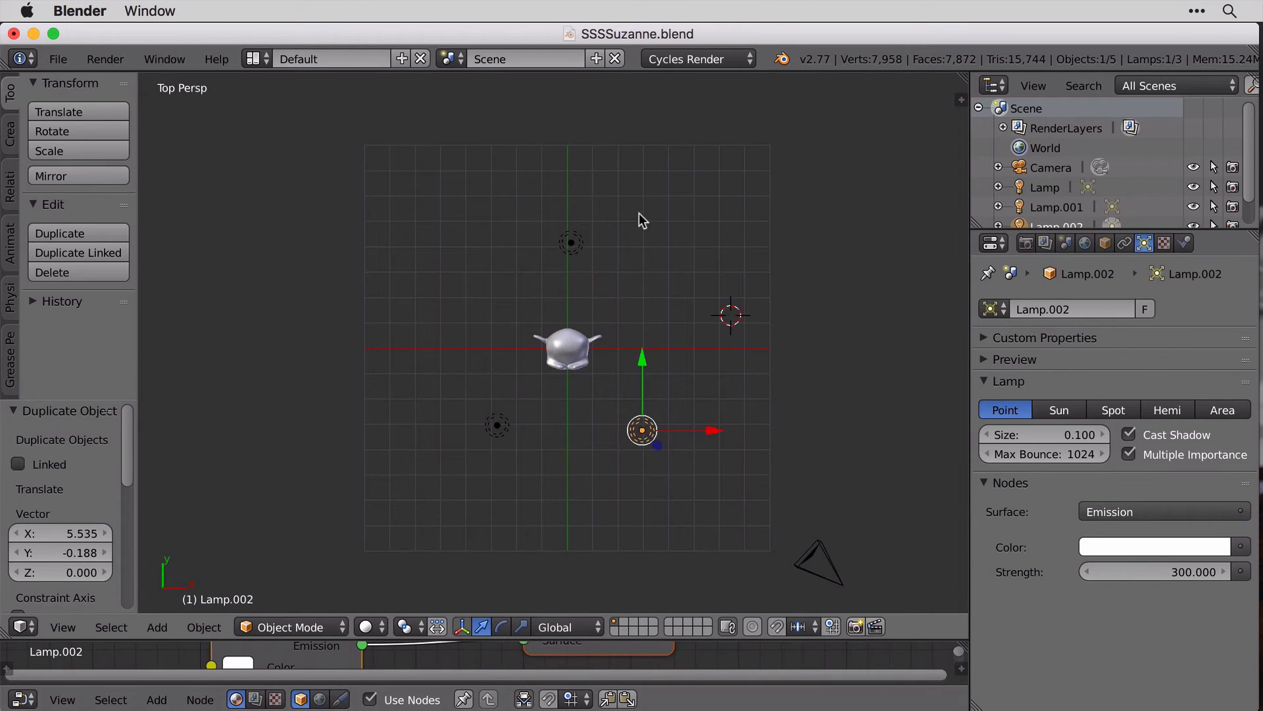
Select the camera and fly it in camera view to a close frontal shot of the monkey head.
{"action": "right_click", "coordinate": [850, 577]}
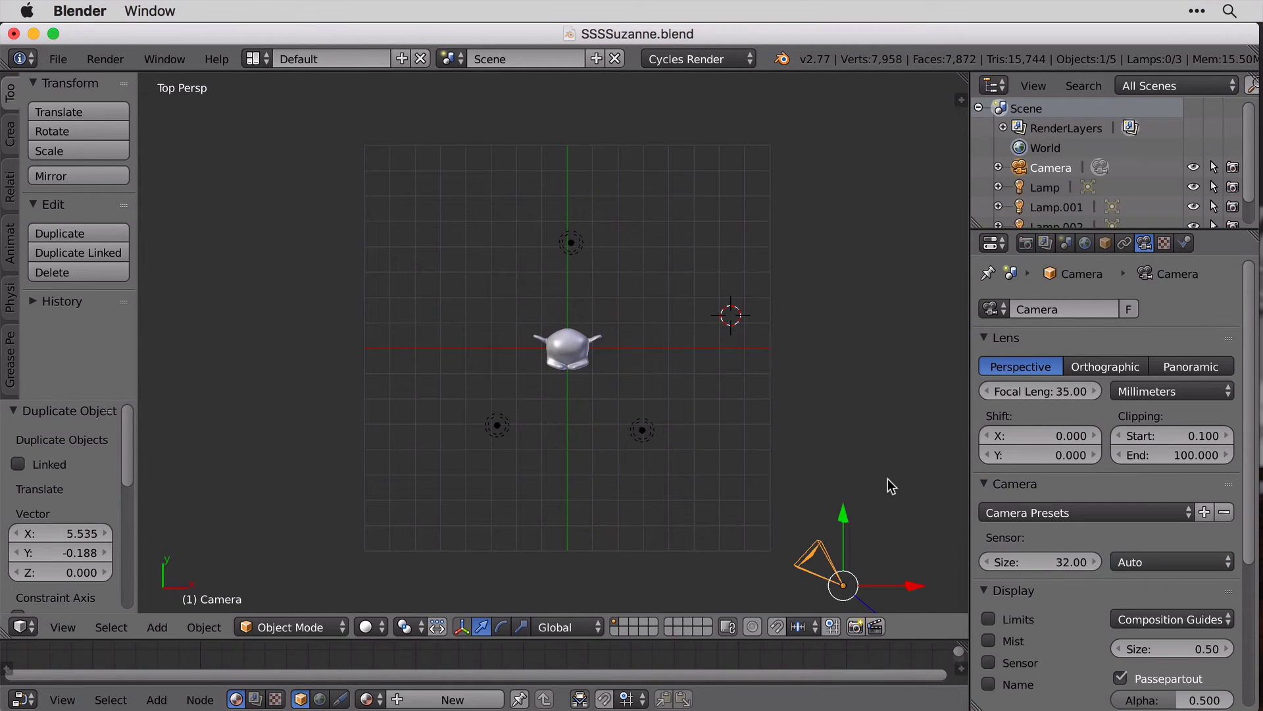
{"action": "key", "text": "KP_0"}
{"action": "key", "text": "shift+f"}
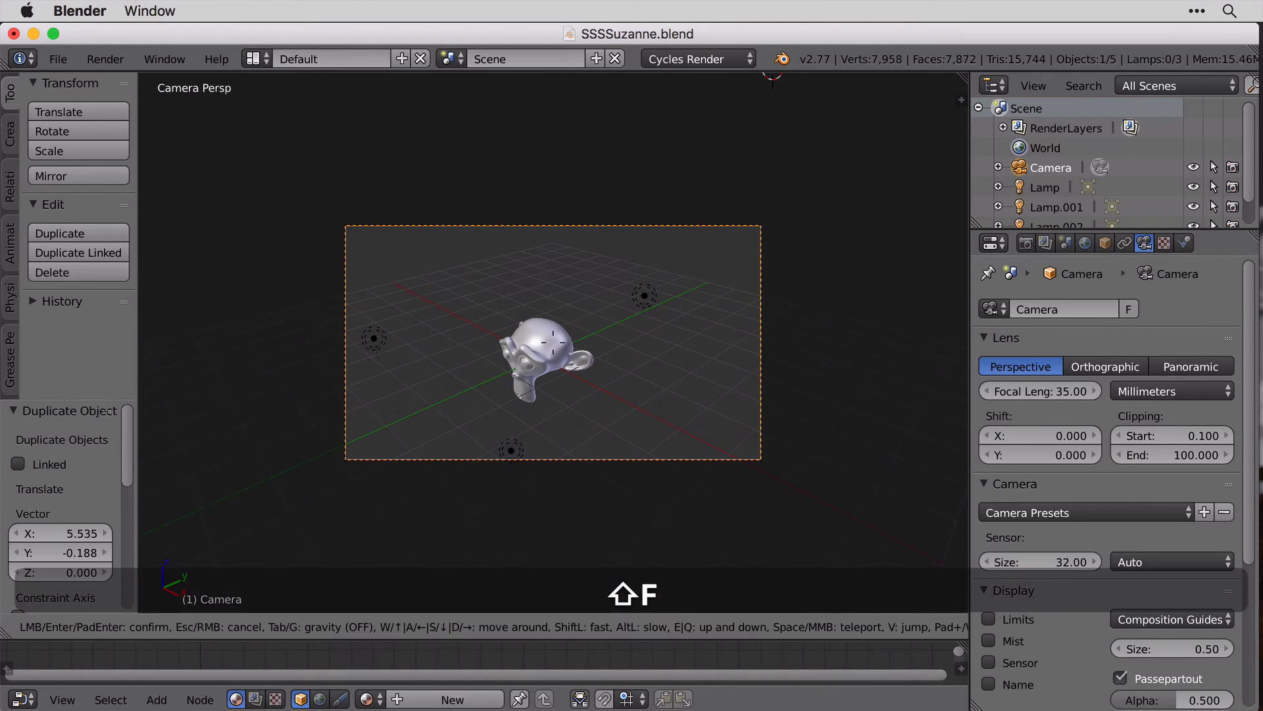
{"action": "key", "text": "a"}
{"action": "key", "text": "w"}
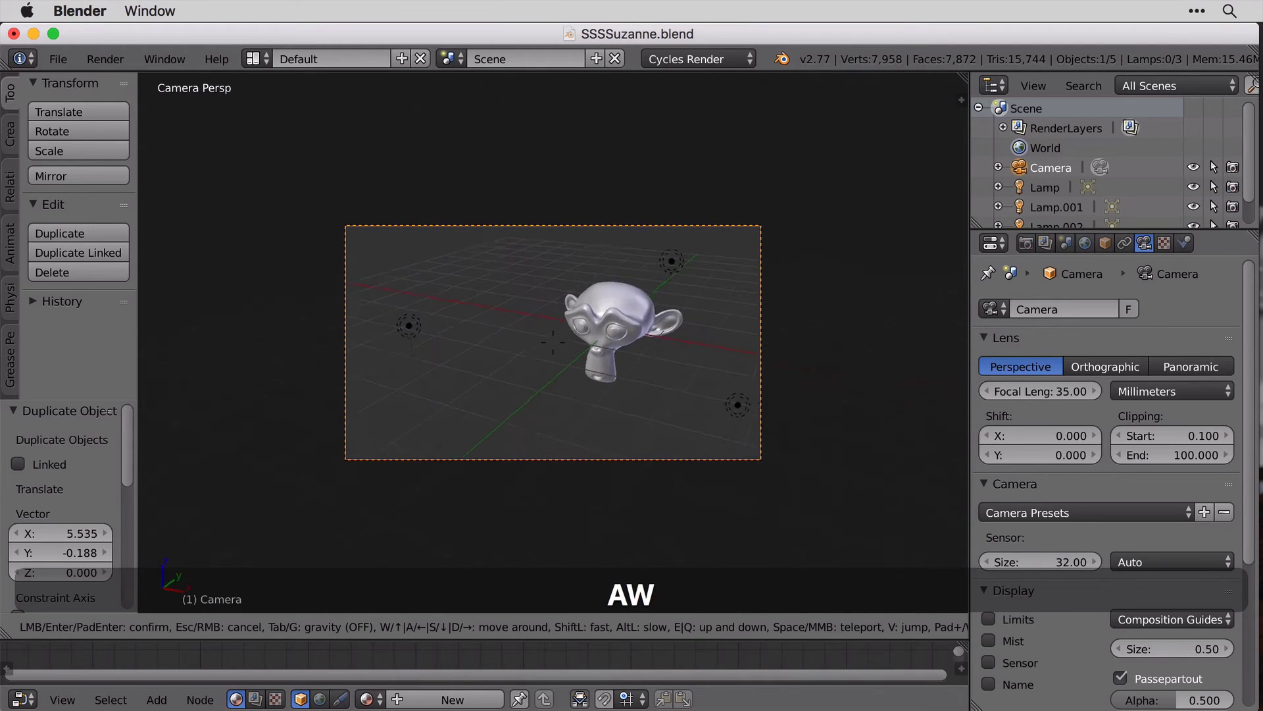
{"action": "key", "text": "a"}
{"action": "key", "text": "w"}
{"action": "key", "text": "a"}
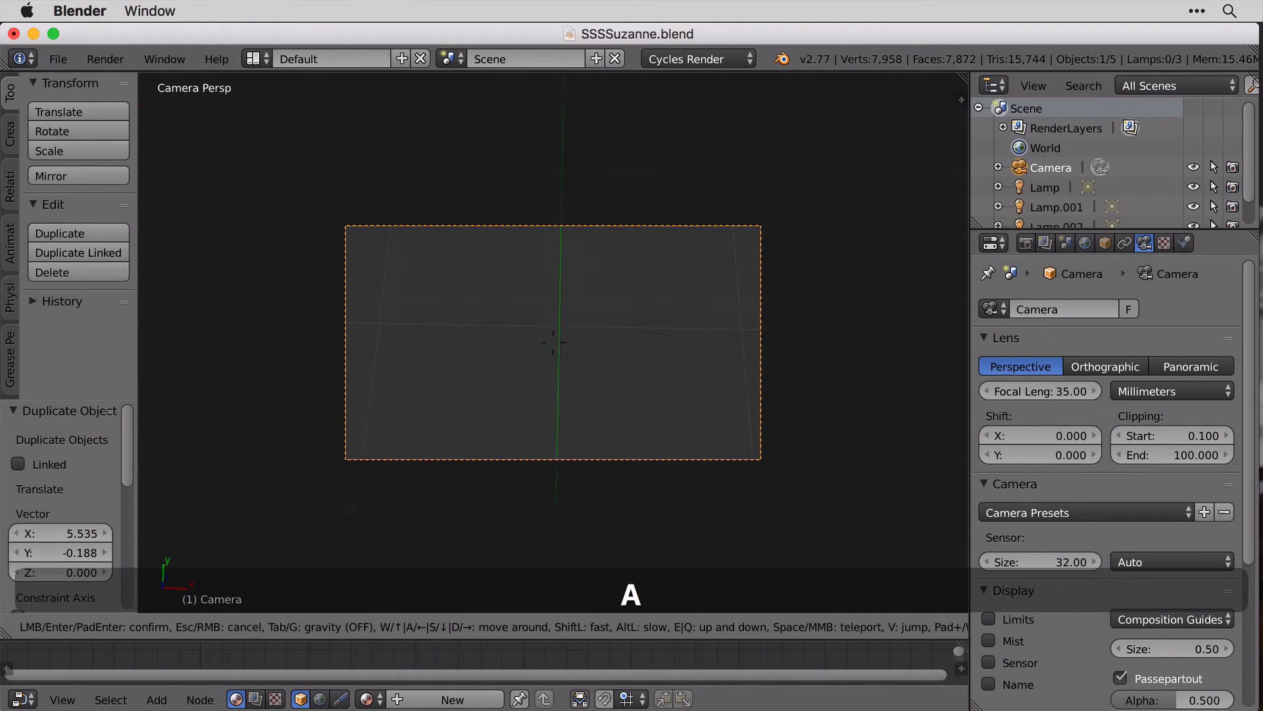
{"action": "key", "text": "w"}
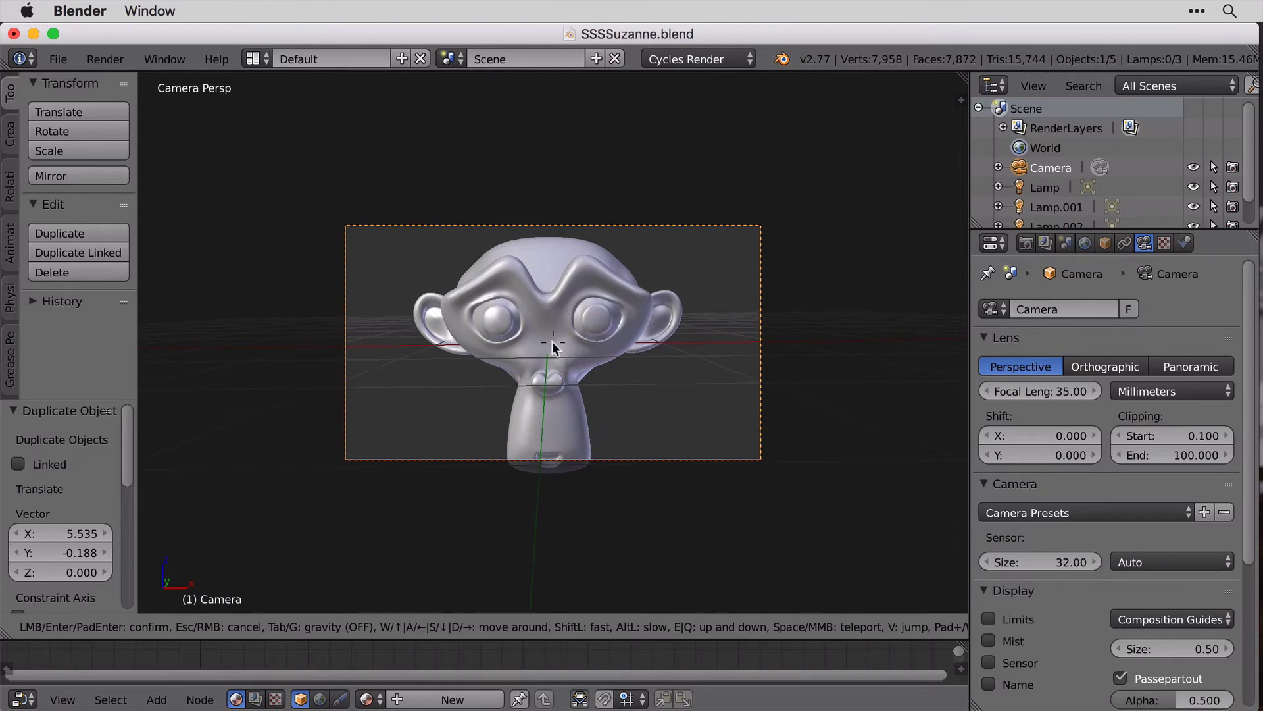
{"action": "left_click", "coordinate": [553, 346]}
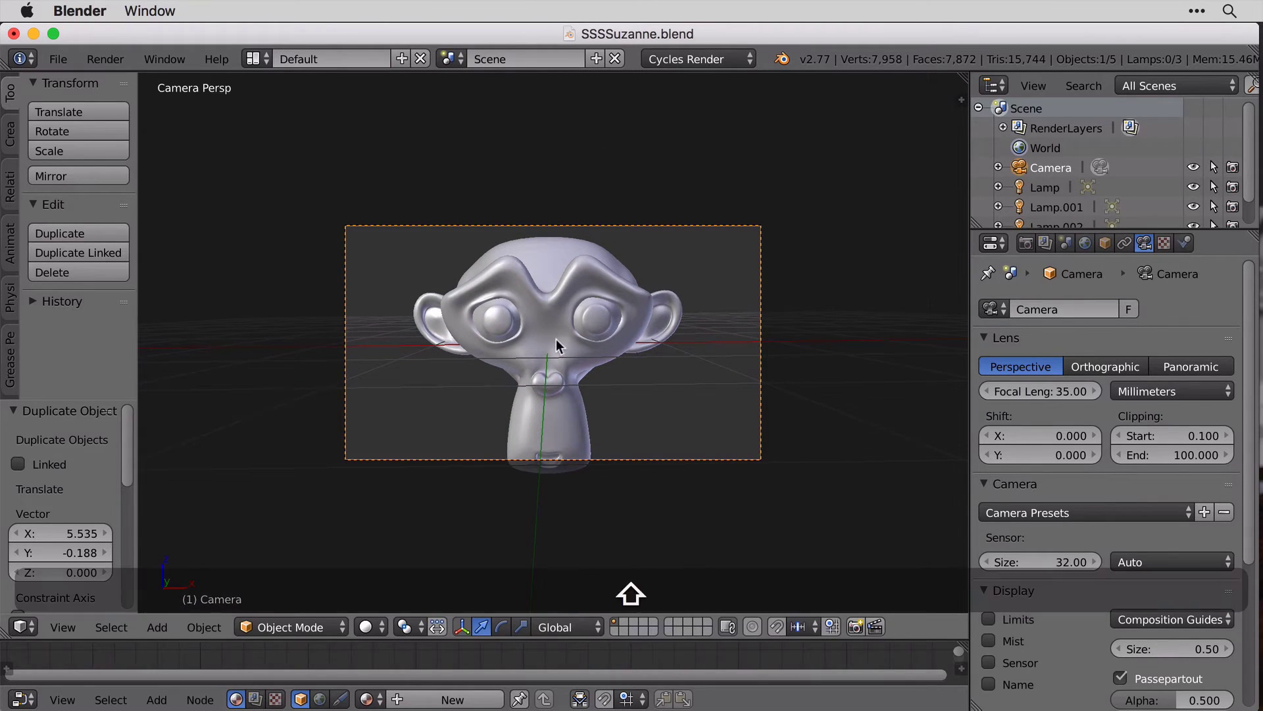
Fly the camera slightly backward so the whole monkey head fits inside the camera frame.
{"action": "key", "text": "shift+f"}
{"action": "key", "text": "s"}
{"action": "left_click", "coordinate": [629, 334]}
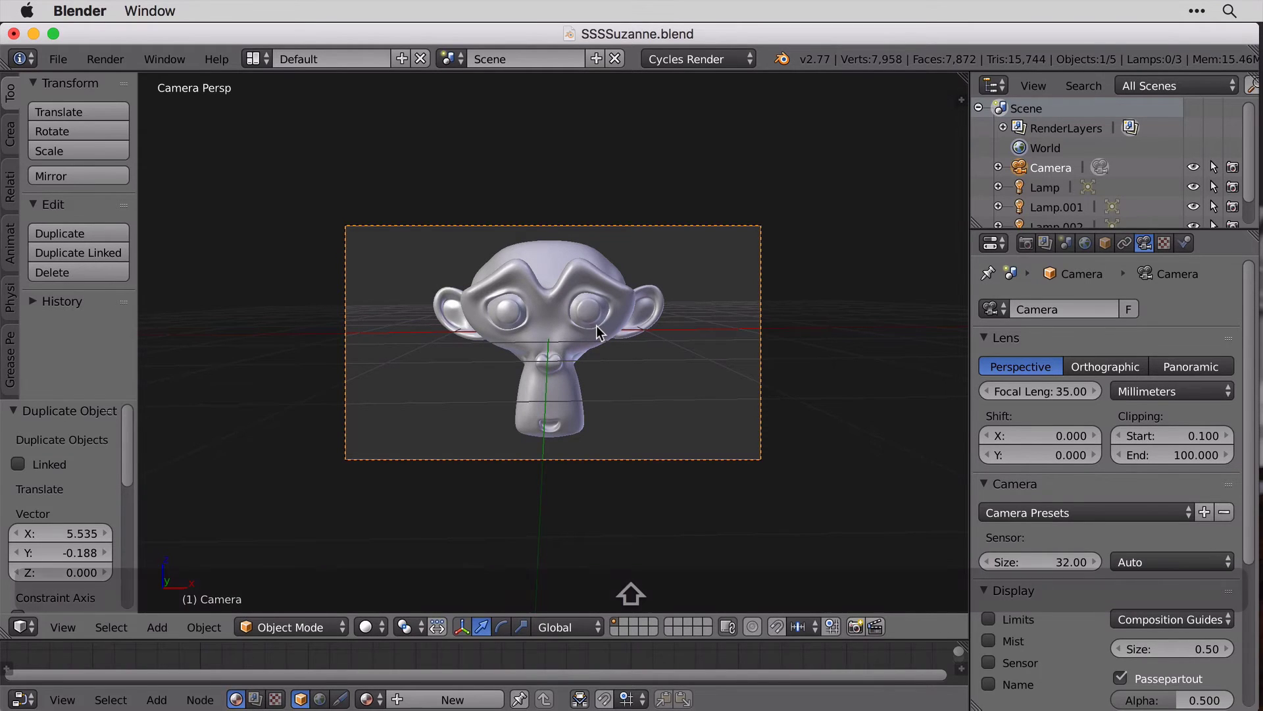
Switch the 3D view to rendered shading and enlarge the node editor again.
{"action": "key", "text": "shift+z"}
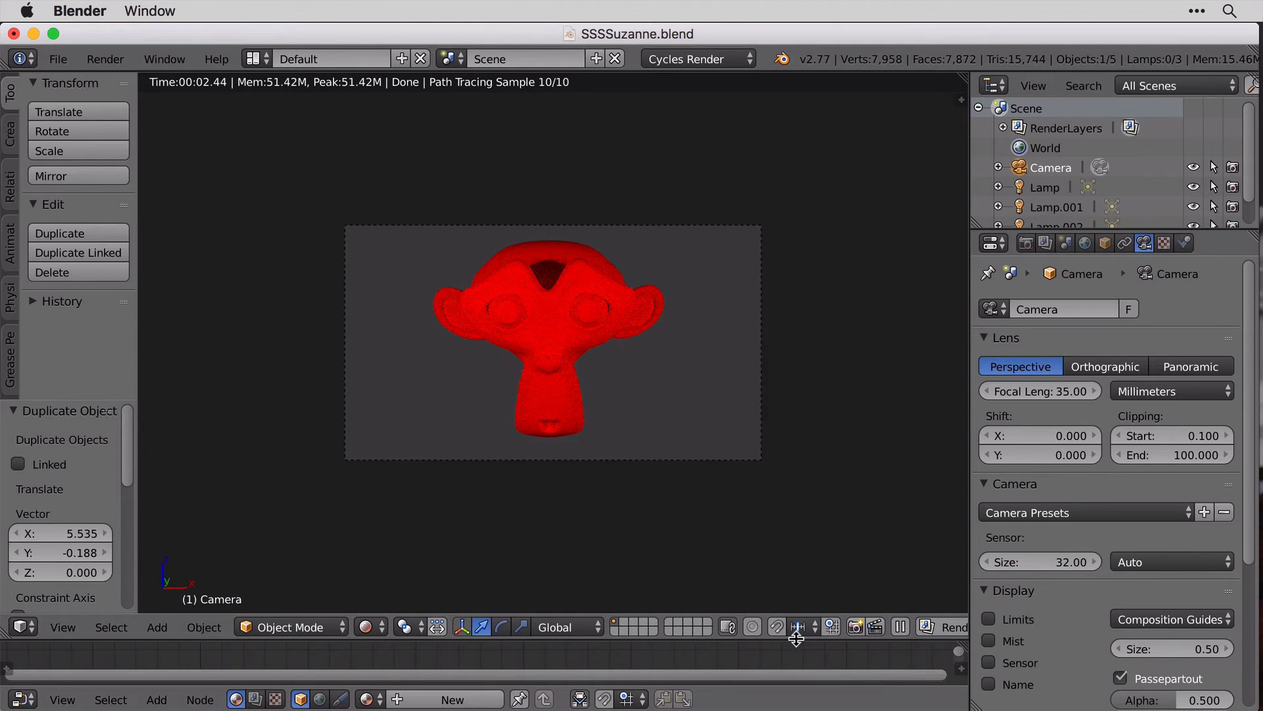
{"action": "left_click_drag", "start_coordinate": [798, 639], "coordinate": [827, 293]}
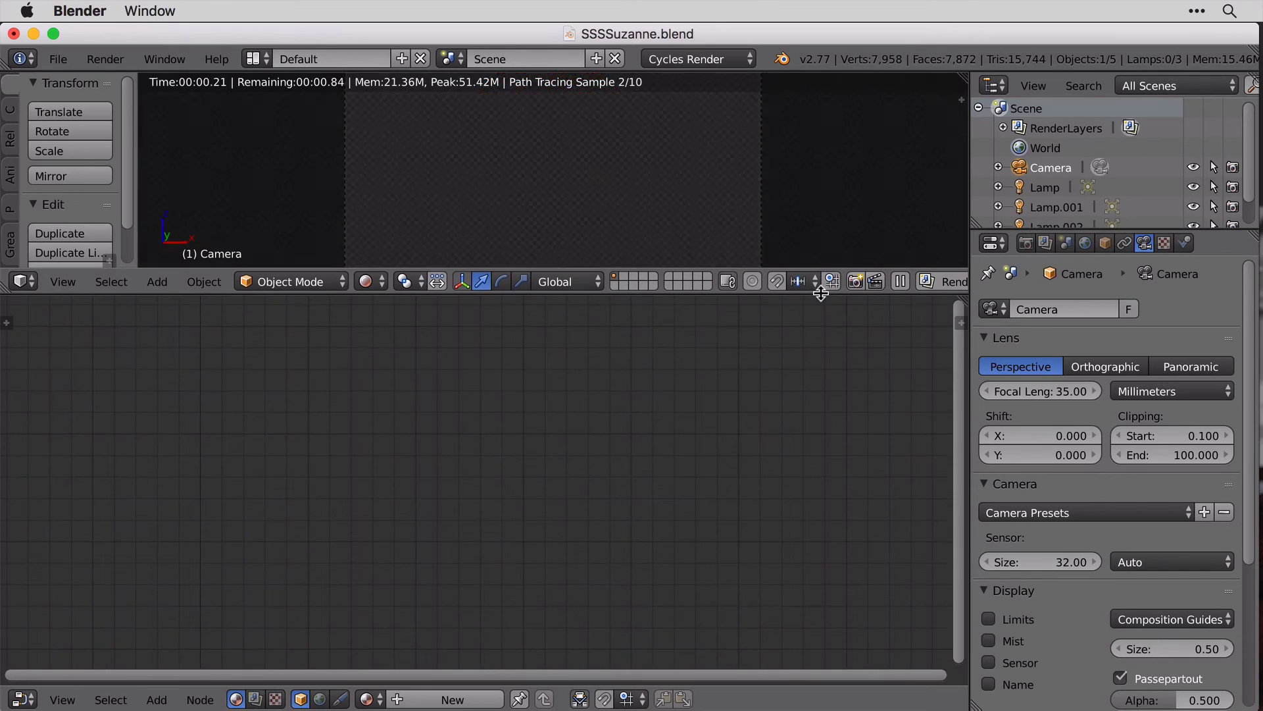
In the monkey head's material, insert a Mix Shader between the red Subsurface Scattering node and Material Output, and connect the orange node to its second shader input.
{"action": "right_click", "coordinate": [528, 150]}
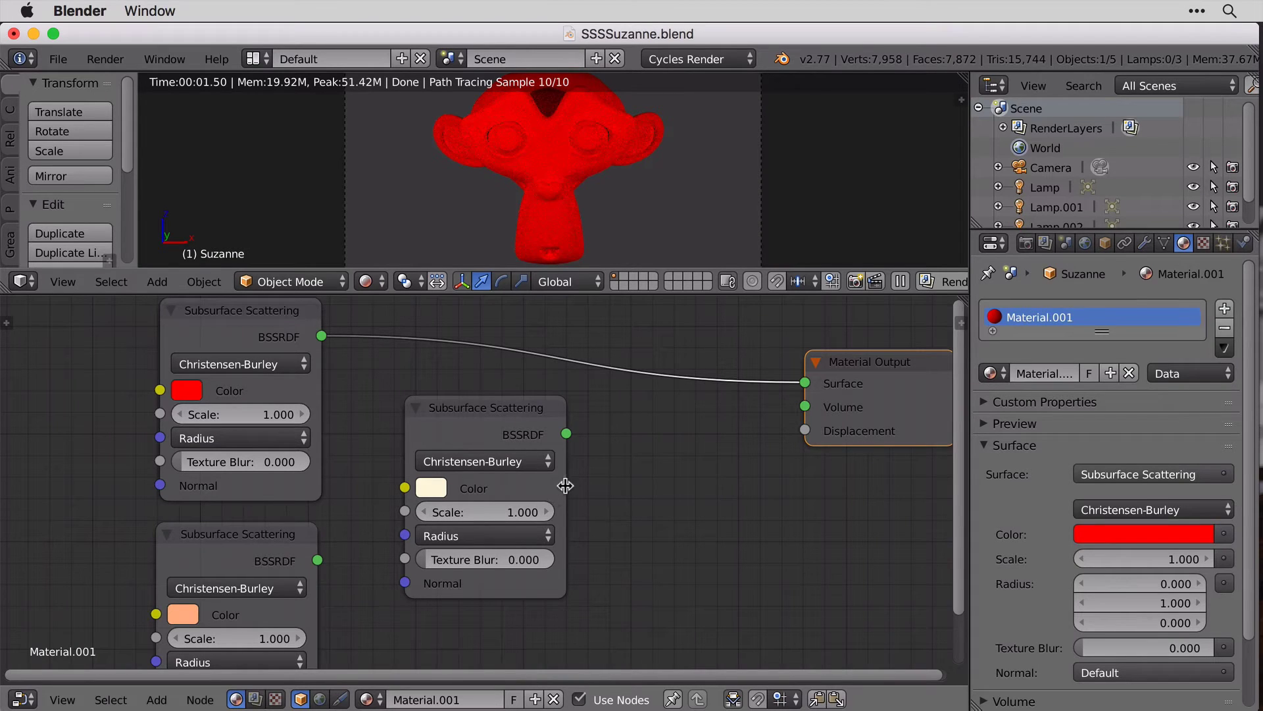
{"action": "key", "text": "shift"}
{"action": "key", "text": "shift+a"}
{"action": "left_click", "coordinate": [596, 465]}
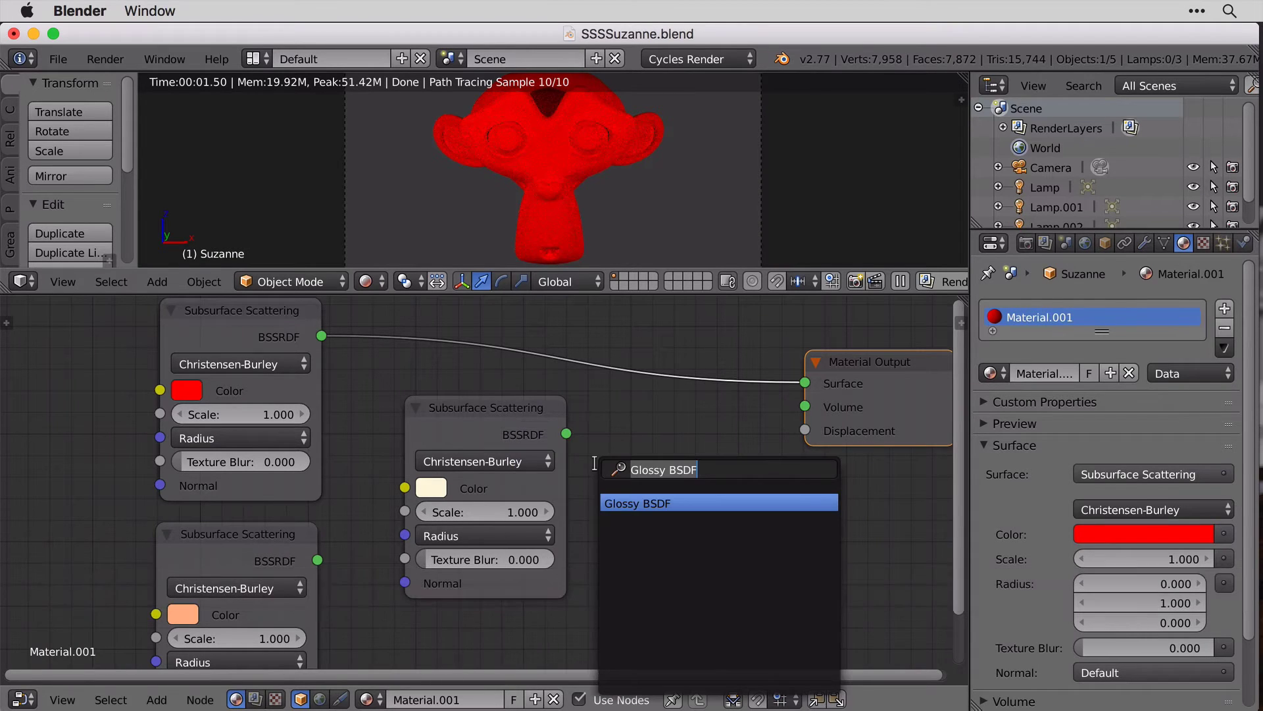
{"action": "type", "text": "mix"}
{"action": "key", "text": "Return"}
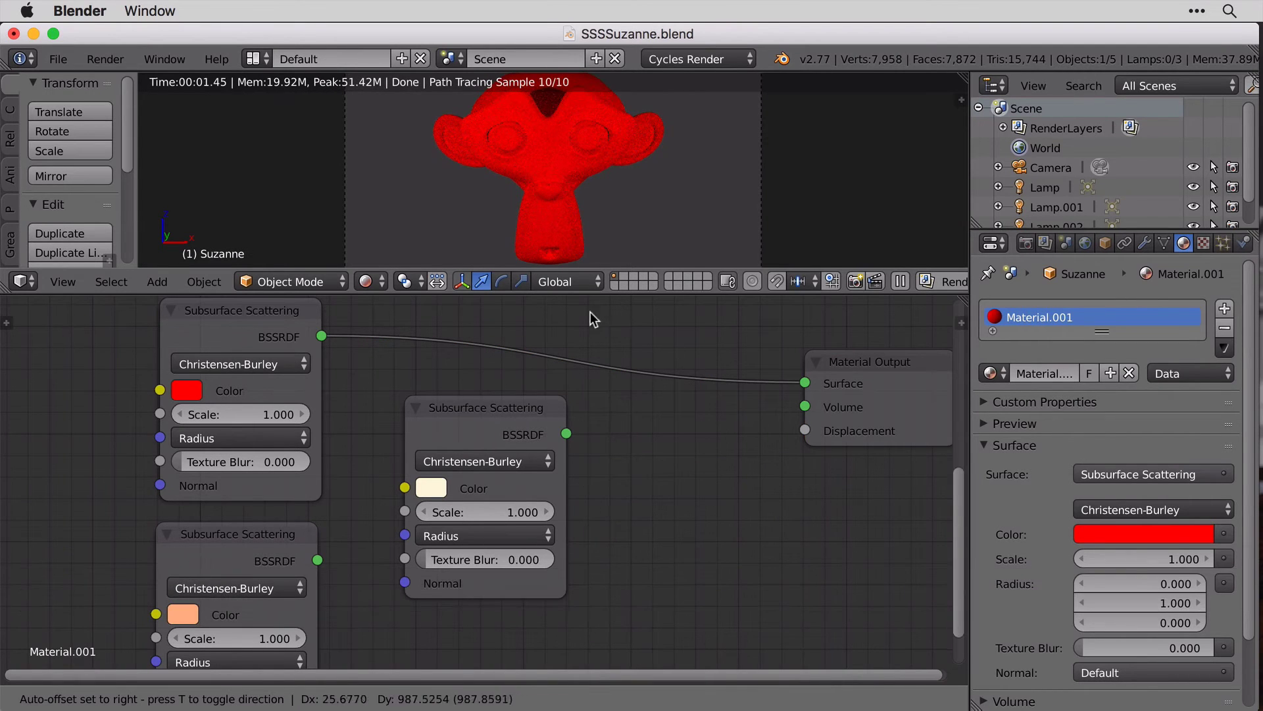
{"action": "left_click", "coordinate": [491, 421]}
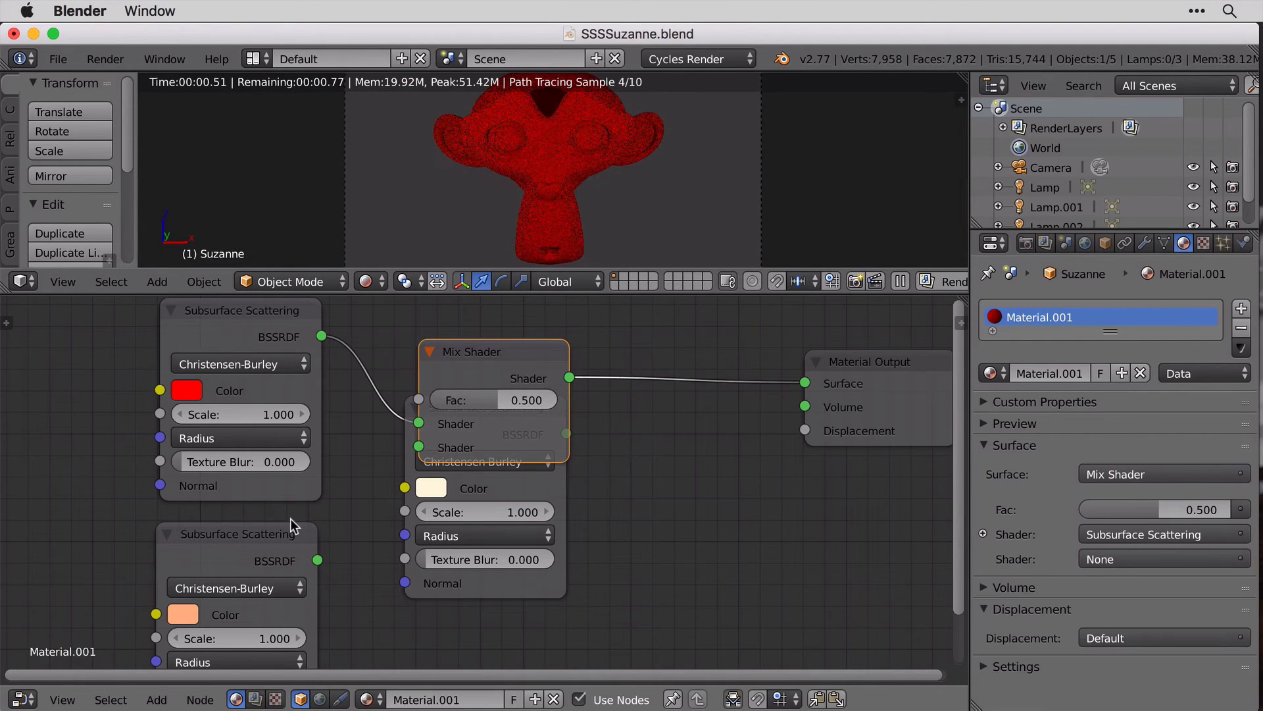
{"action": "left_click_drag", "start_coordinate": [525, 410], "coordinate": [529, 501]}
{"action": "left_click_drag", "start_coordinate": [318, 561], "coordinate": [433, 441]}
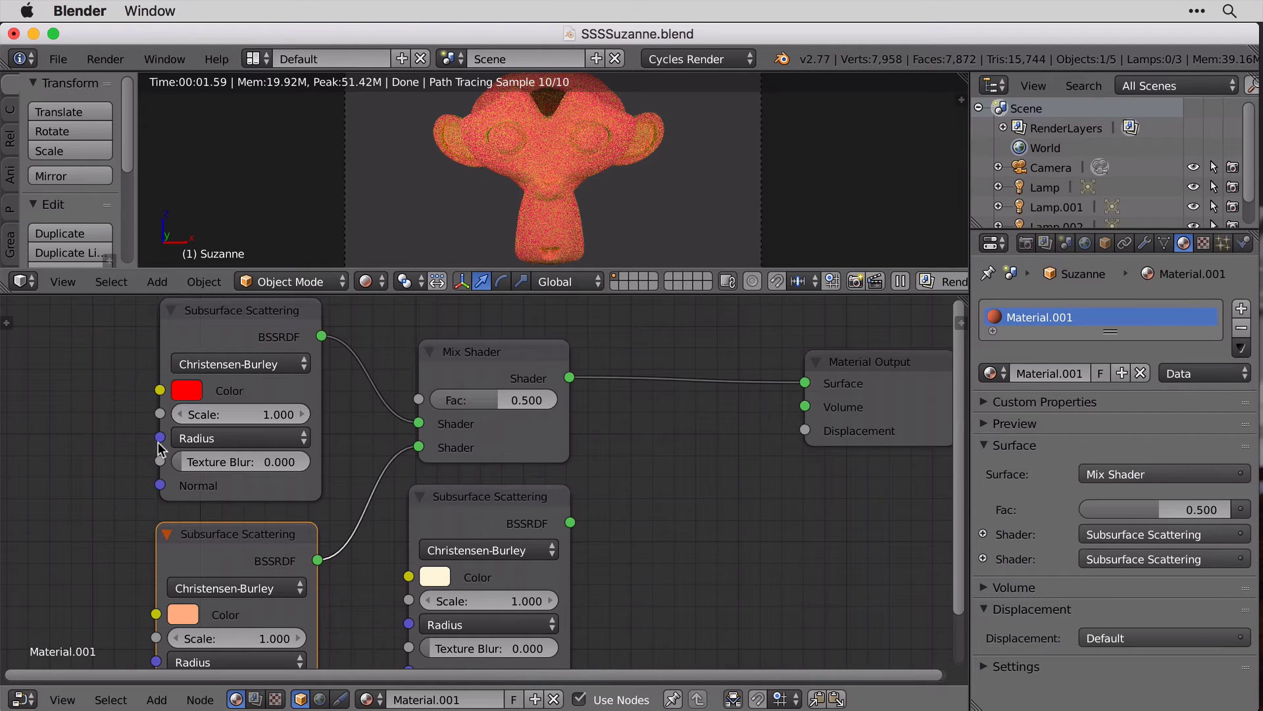
{"action": "left_click", "coordinate": [227, 437]}
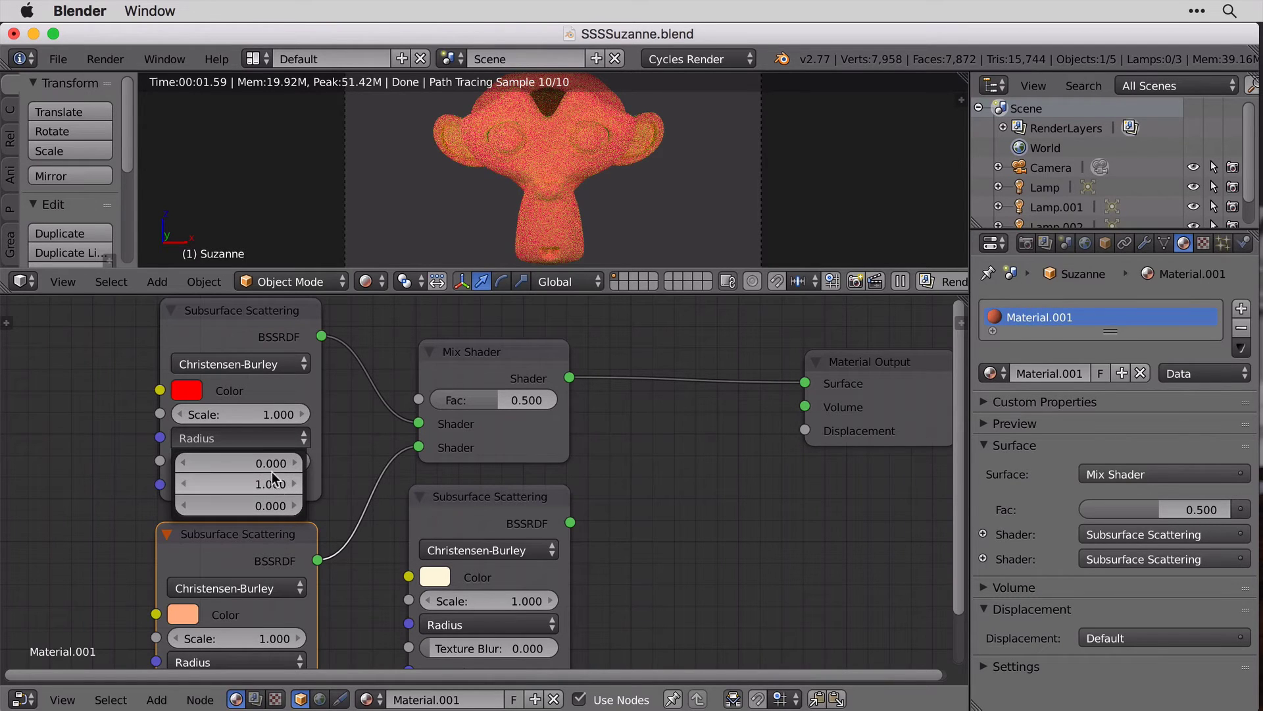
{"action": "left_click", "coordinate": [274, 484]}
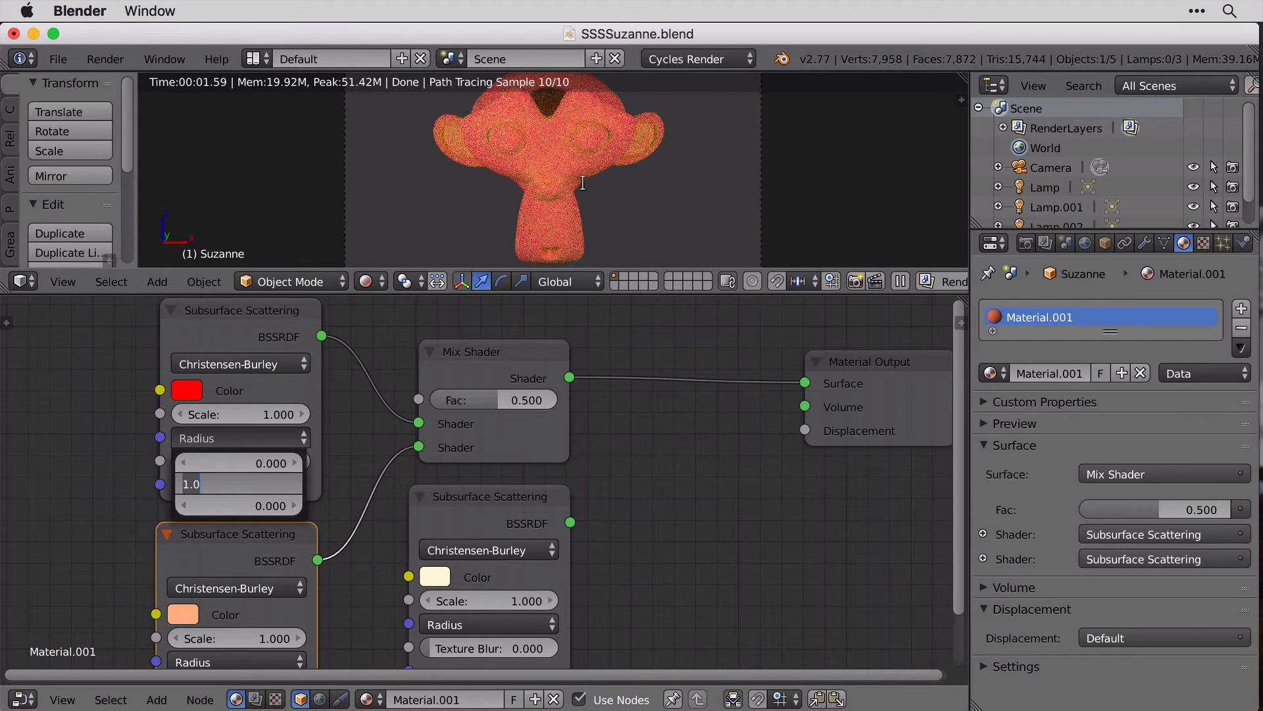
{"action": "key", "text": "Return"}
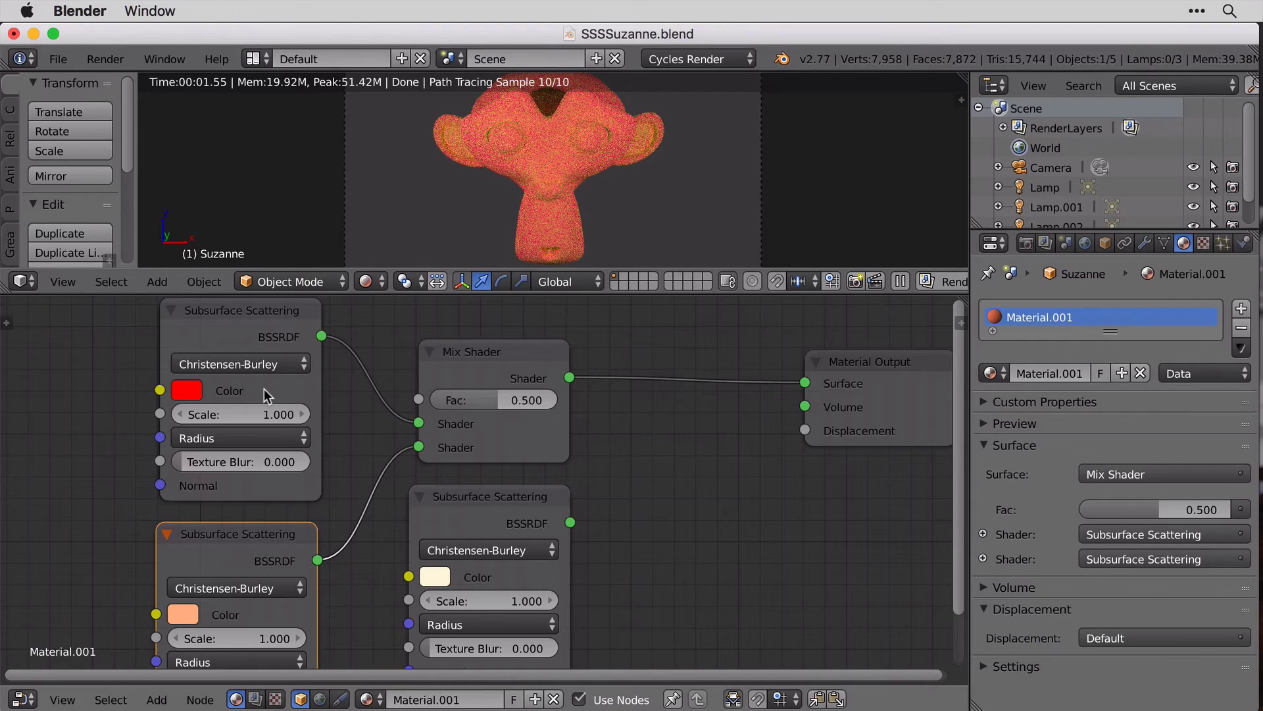
{"action": "left_click", "coordinate": [257, 431]}
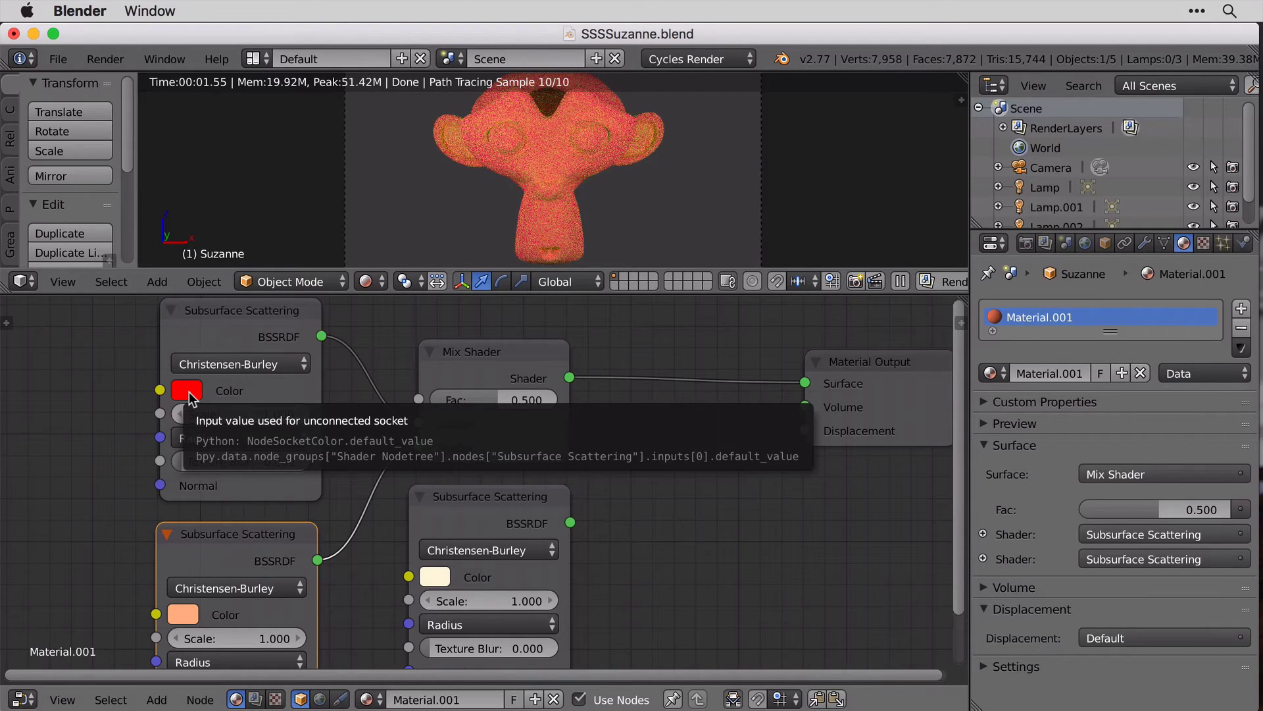
{"action": "left_click", "coordinate": [188, 392]}
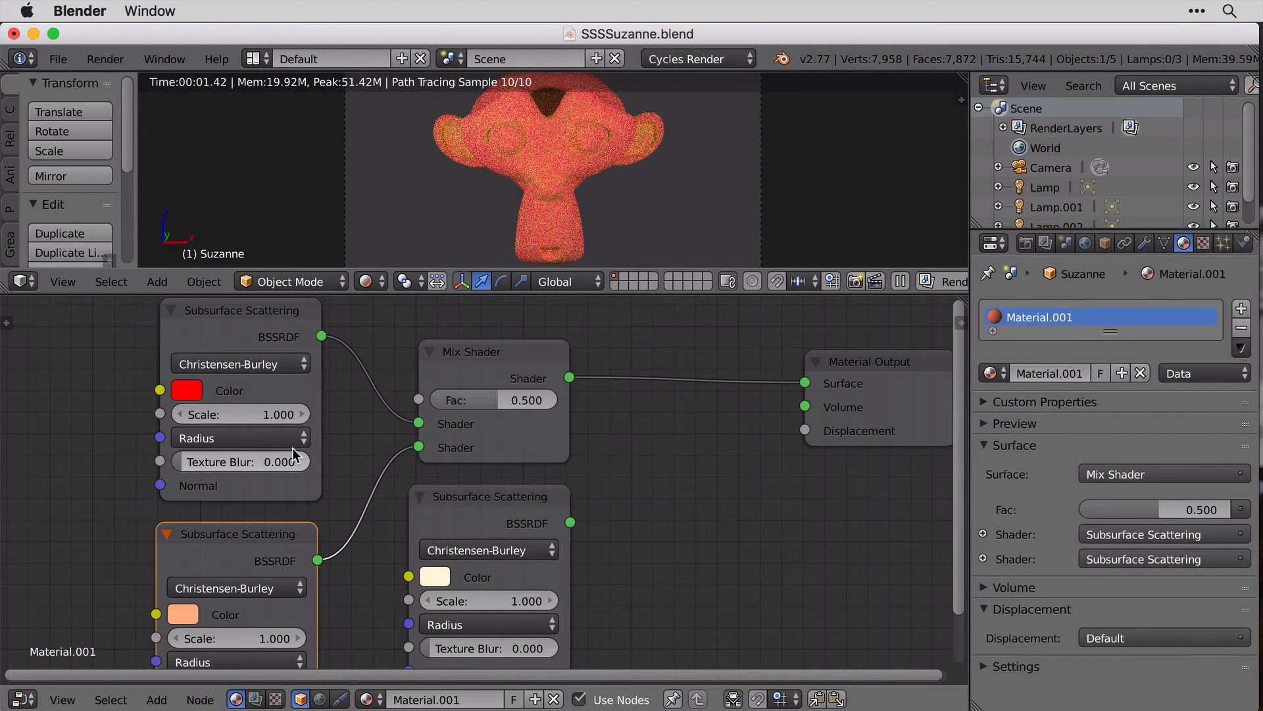
Set the red Subsurface Scattering node's three radius values to 0.5, 0.1 and 0.1.
{"action": "left_click", "coordinate": [279, 439]}
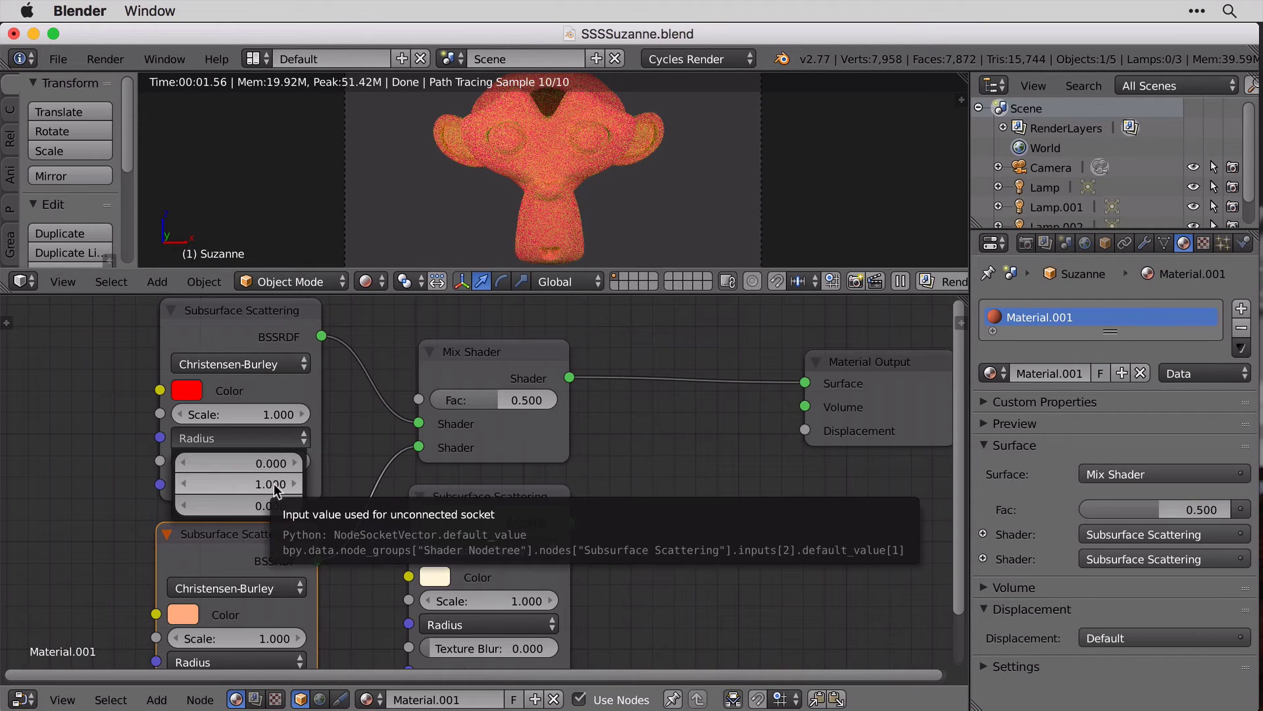
{"action": "left_click", "coordinate": [266, 464]}
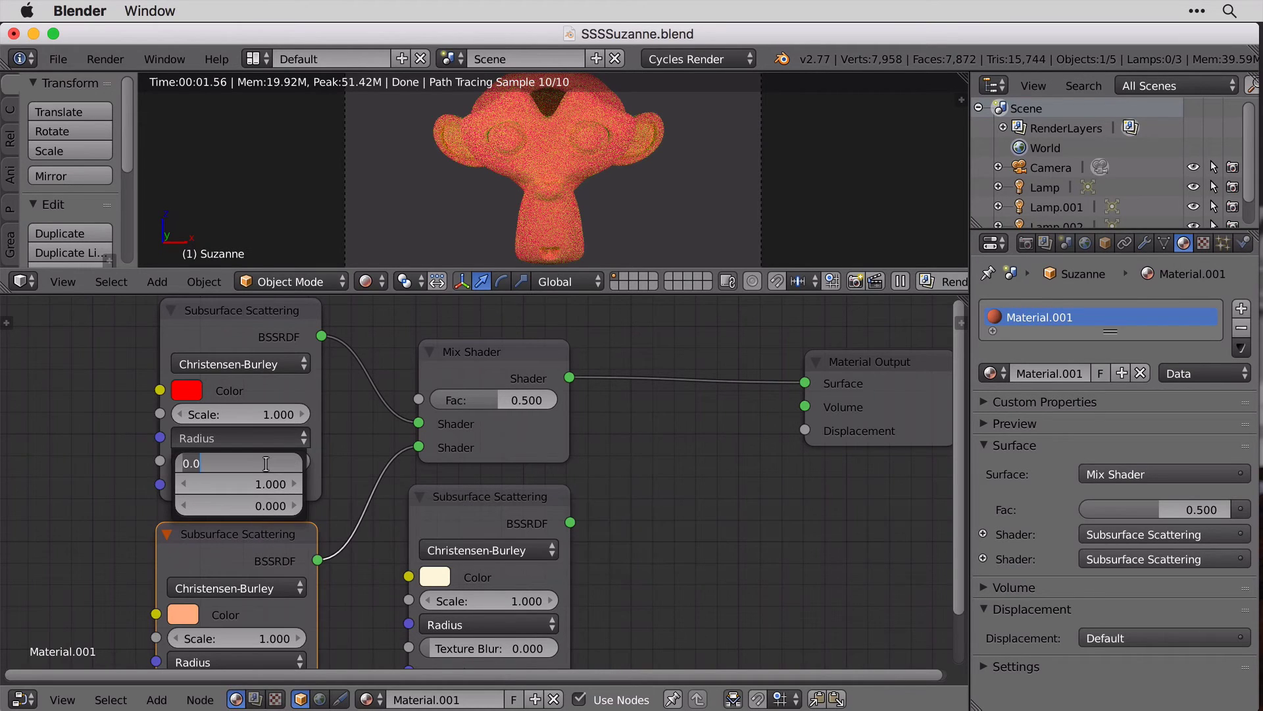
{"action": "type", "text": "0.5"}
{"action": "key", "text": "Return"}
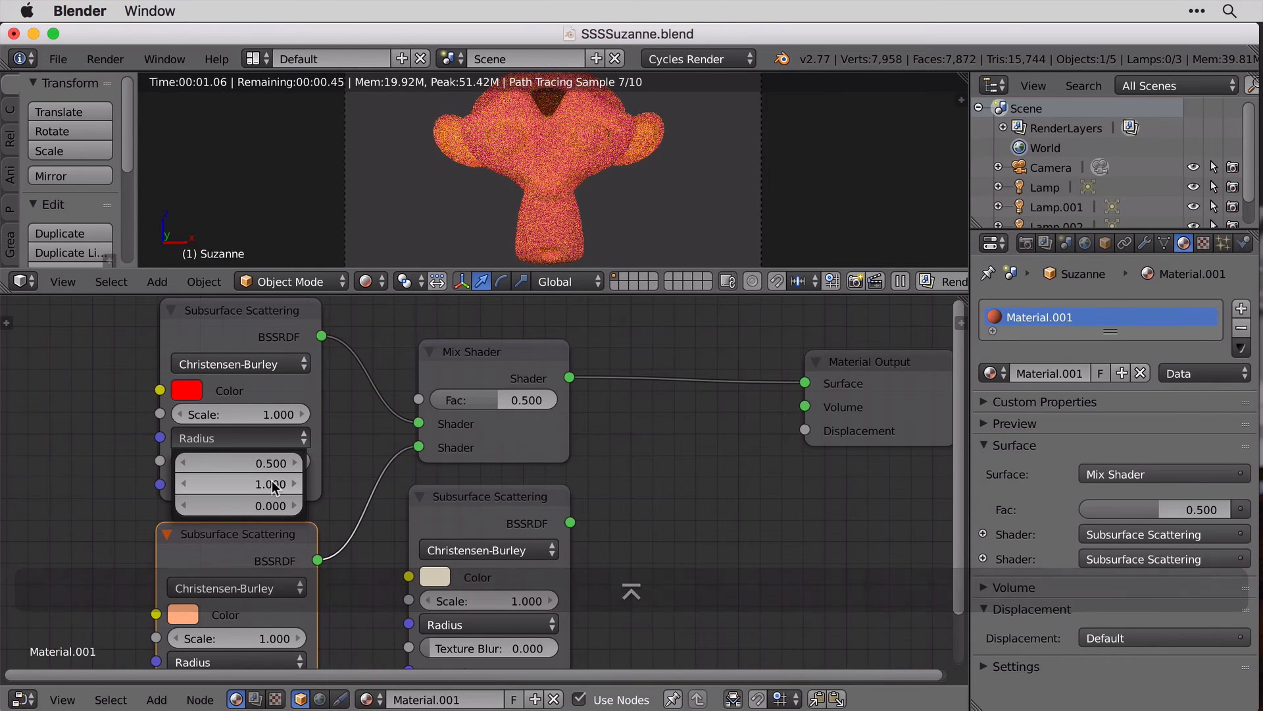
{"action": "left_click", "coordinate": [270, 485]}
{"action": "type", "text": "0.1"}
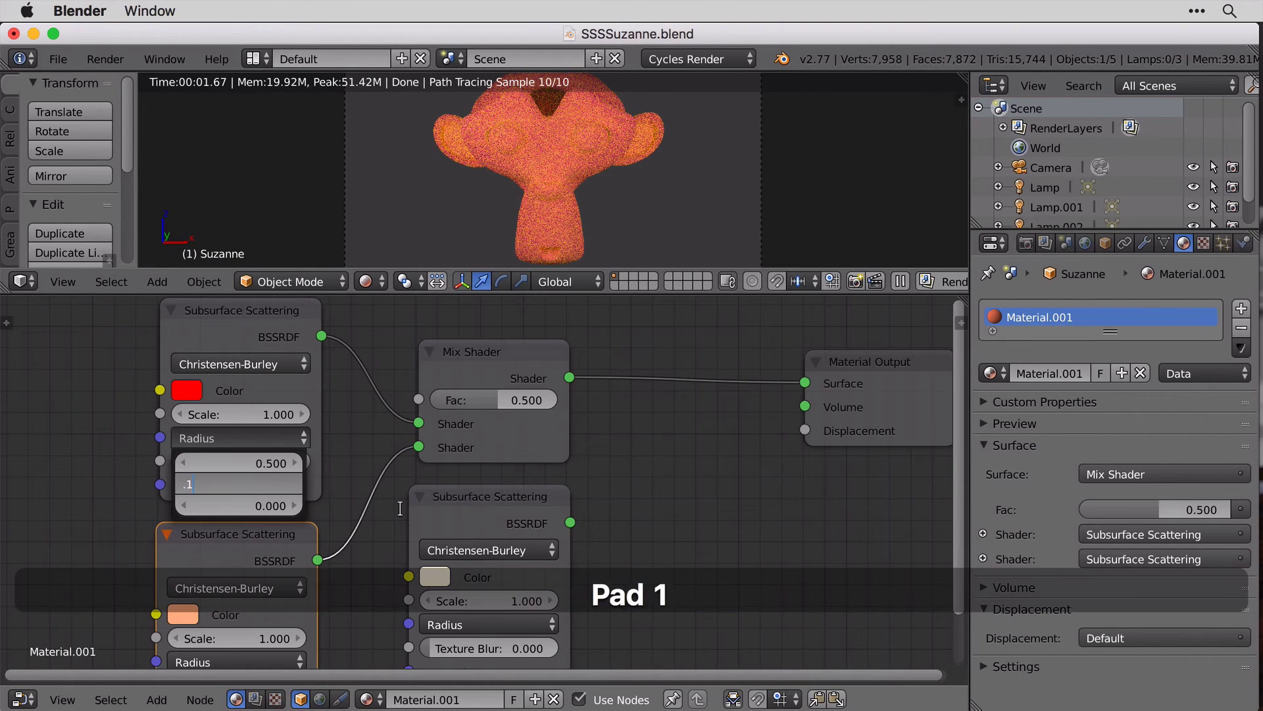
{"action": "key", "text": "Return"}
{"action": "type", "text": "0.100"}
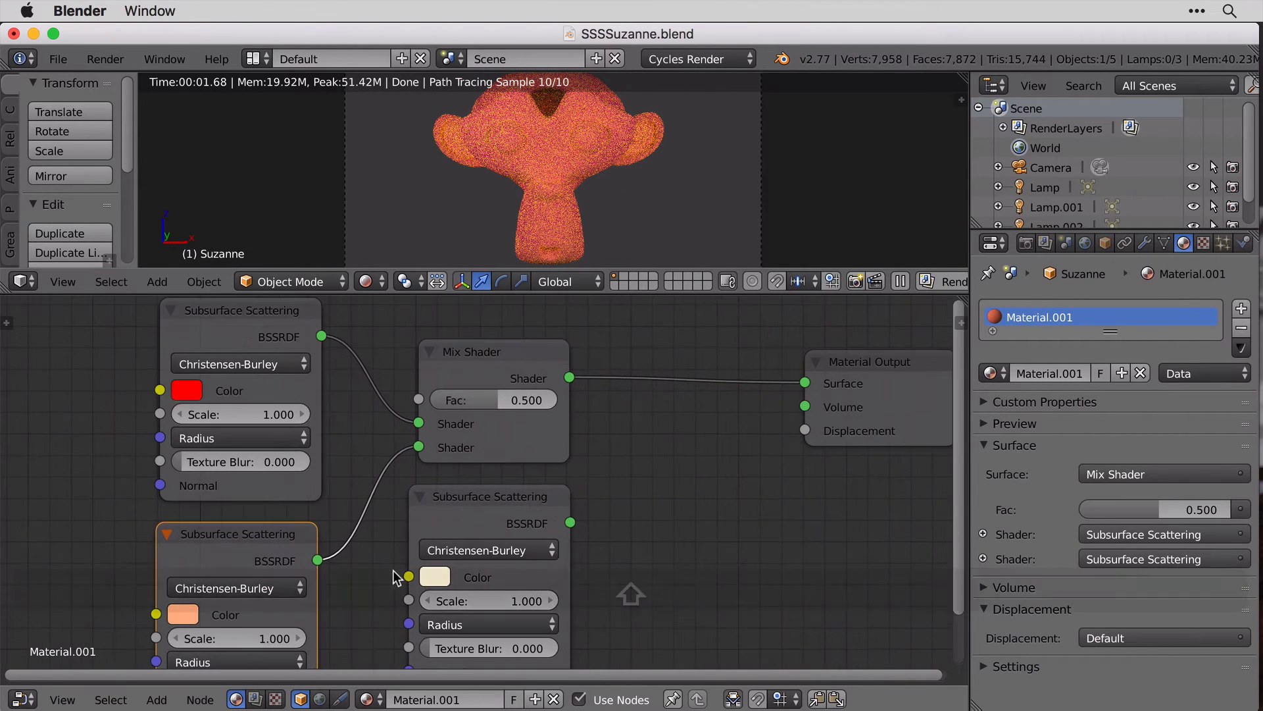
Set the orange Subsurface Scattering node's three radius values to 0.4, 0.2 and 0.001.
{"action": "middle_click_drag", "start_coordinate": [393, 570], "coordinate": [400, 398], "text": "shift"}
{"action": "left_click", "coordinate": [253, 495]}
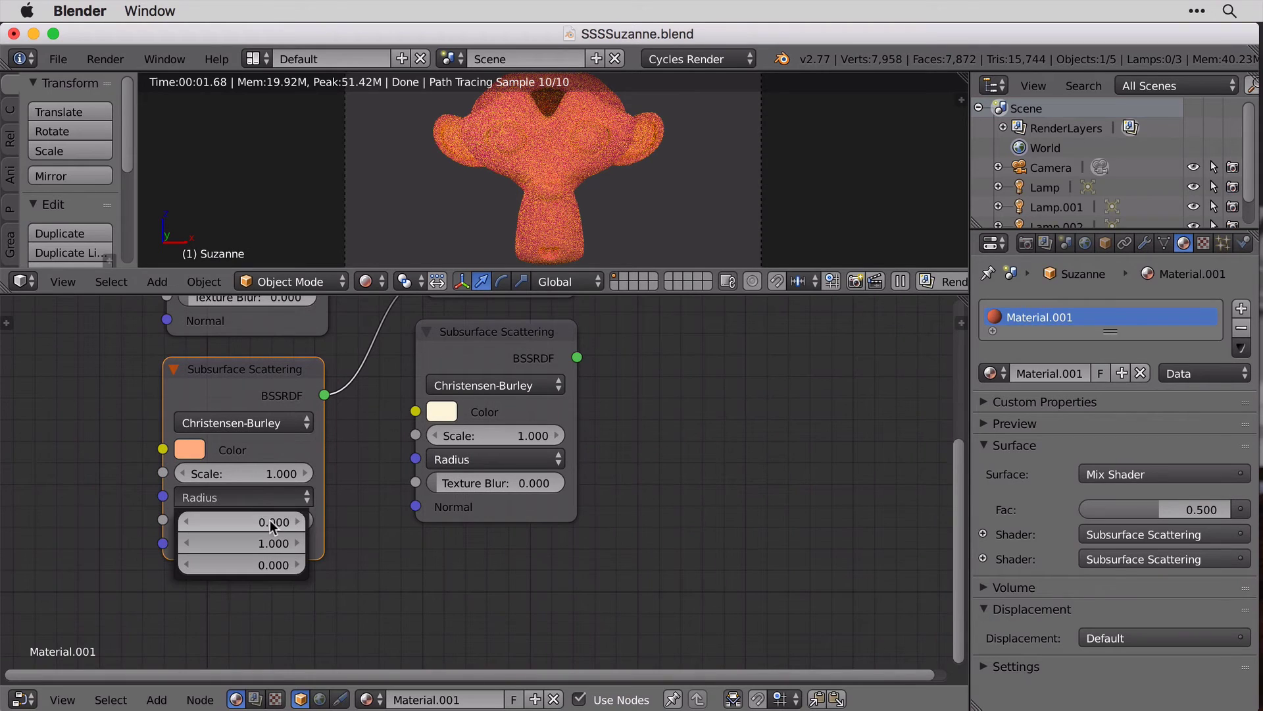
{"action": "left_click", "coordinate": [269, 521]}
{"action": "type", "text": "0.04"}
{"action": "key", "text": "Return"}
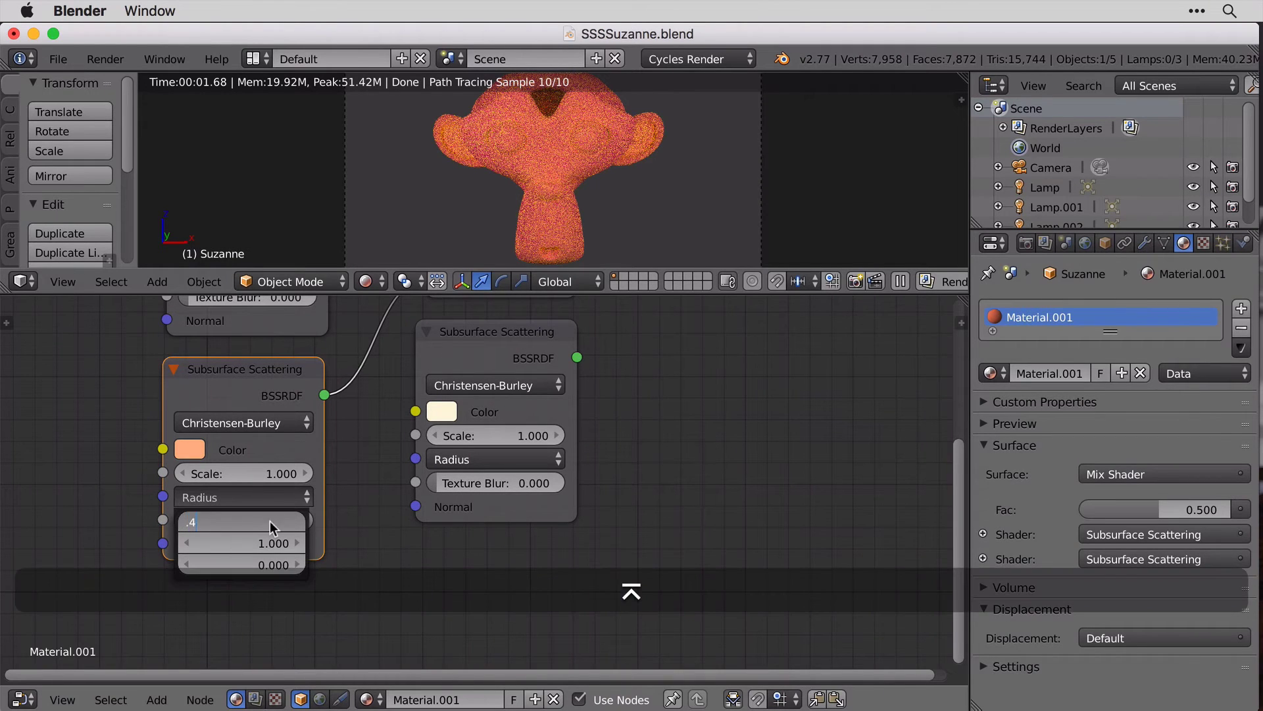
{"action": "left_click", "coordinate": [269, 543]}
{"action": "type", "text": "."}
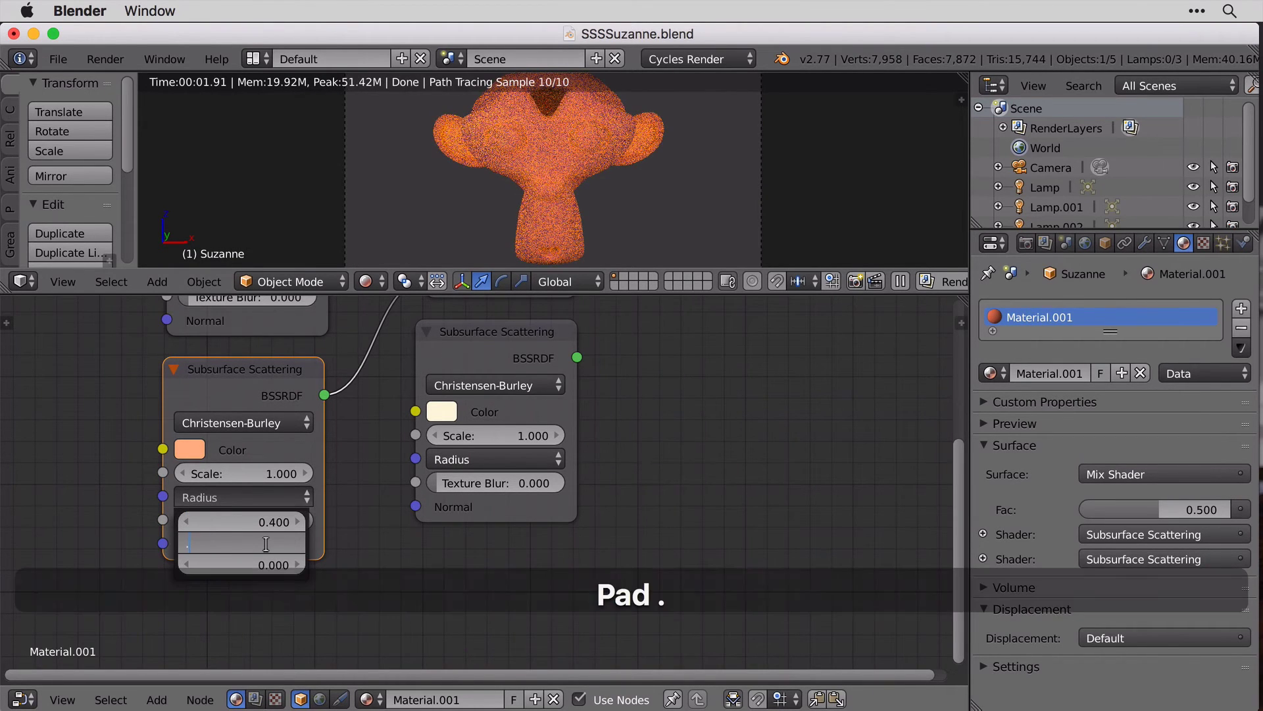
{"action": "type", "text": "2"}
{"action": "key", "text": "Return"}
{"action": "left_click", "coordinate": [262, 564]}
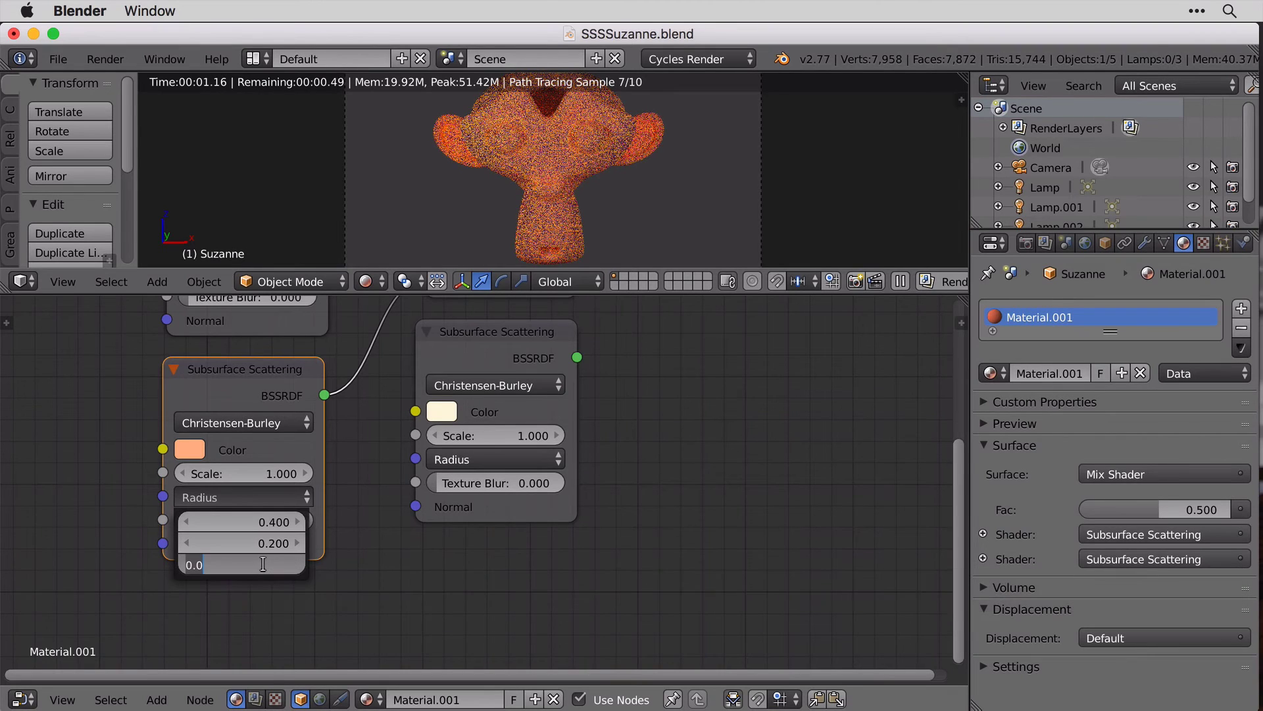
{"action": "type", "text": ".001"}
{"action": "key", "text": "Return"}
Set the second radius value of the red Subsurface Scattering node to 0.3.
{"action": "scroll", "coordinate": [426, 555], "scroll_direction": "up", "scroll_amount": 5, "text": "shift"}
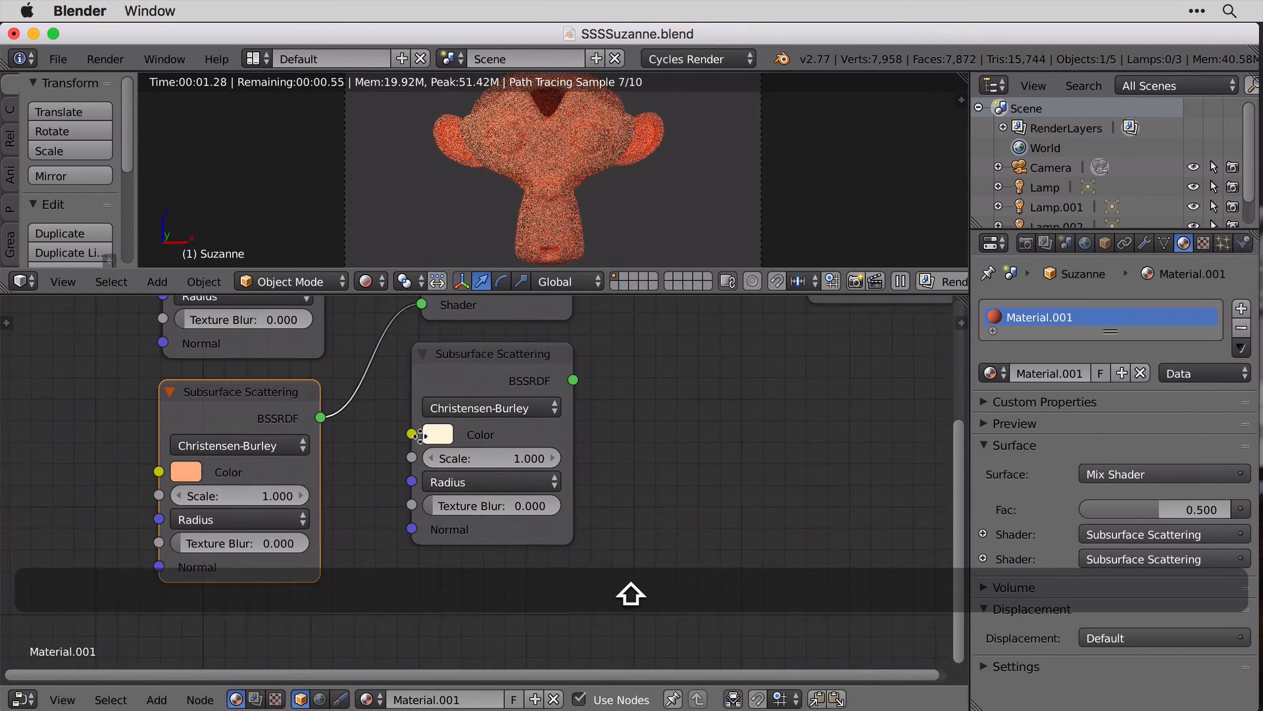
{"action": "scroll", "coordinate": [427, 554], "scroll_direction": "up", "scroll_amount": 1, "text": "shift"}
{"action": "left_click", "coordinate": [271, 434]}
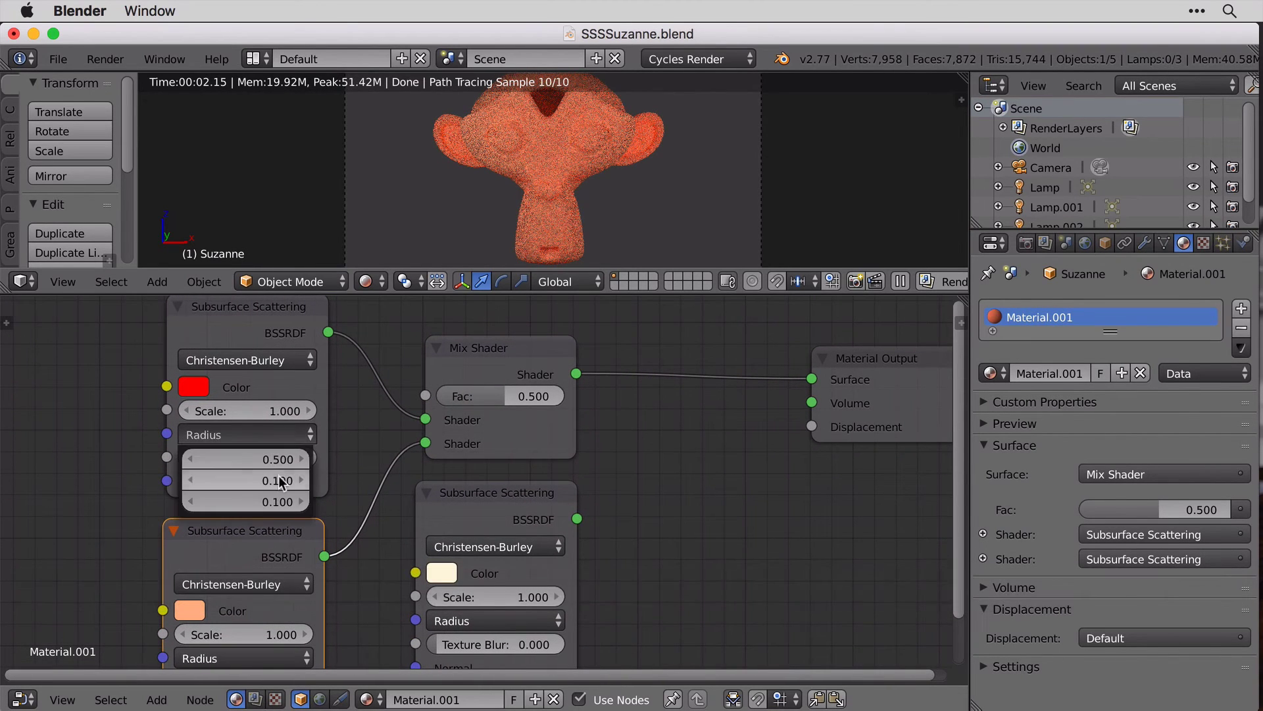
{"action": "left_click", "coordinate": [280, 480]}
{"action": "type", "text": "0.3"}
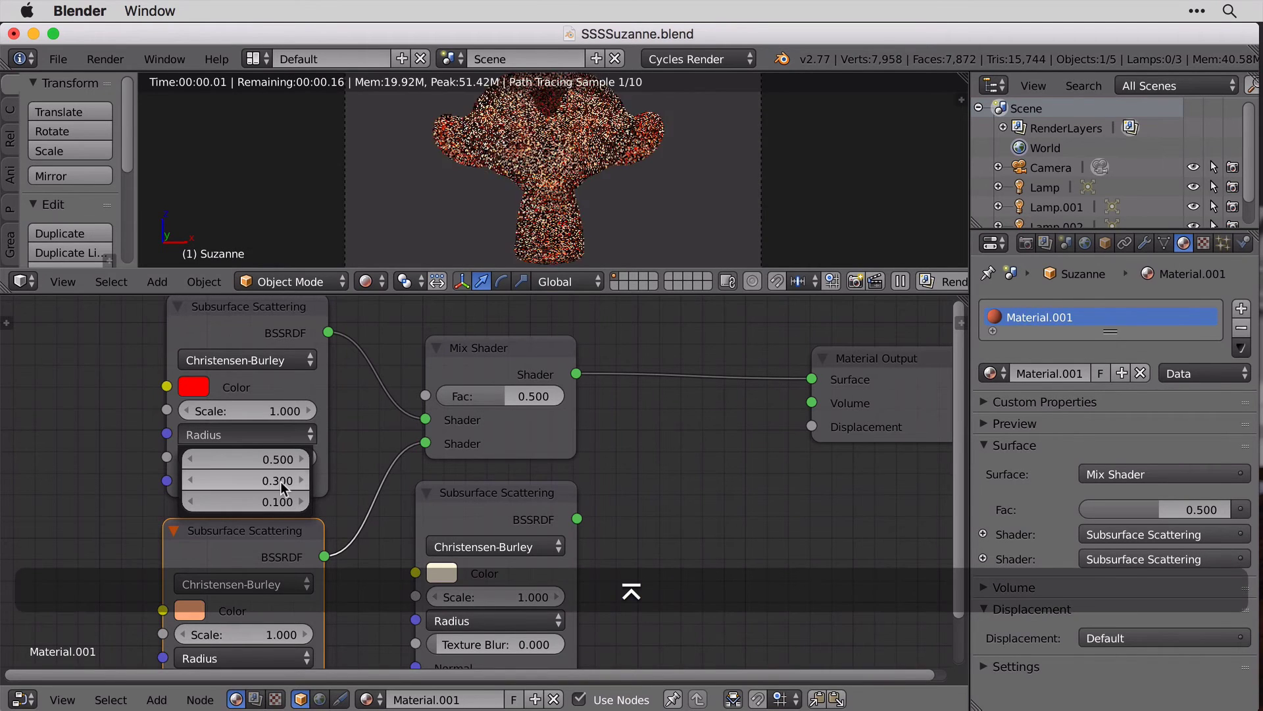
{"action": "key", "text": "Tab"}
{"action": "key", "text": "Return"}
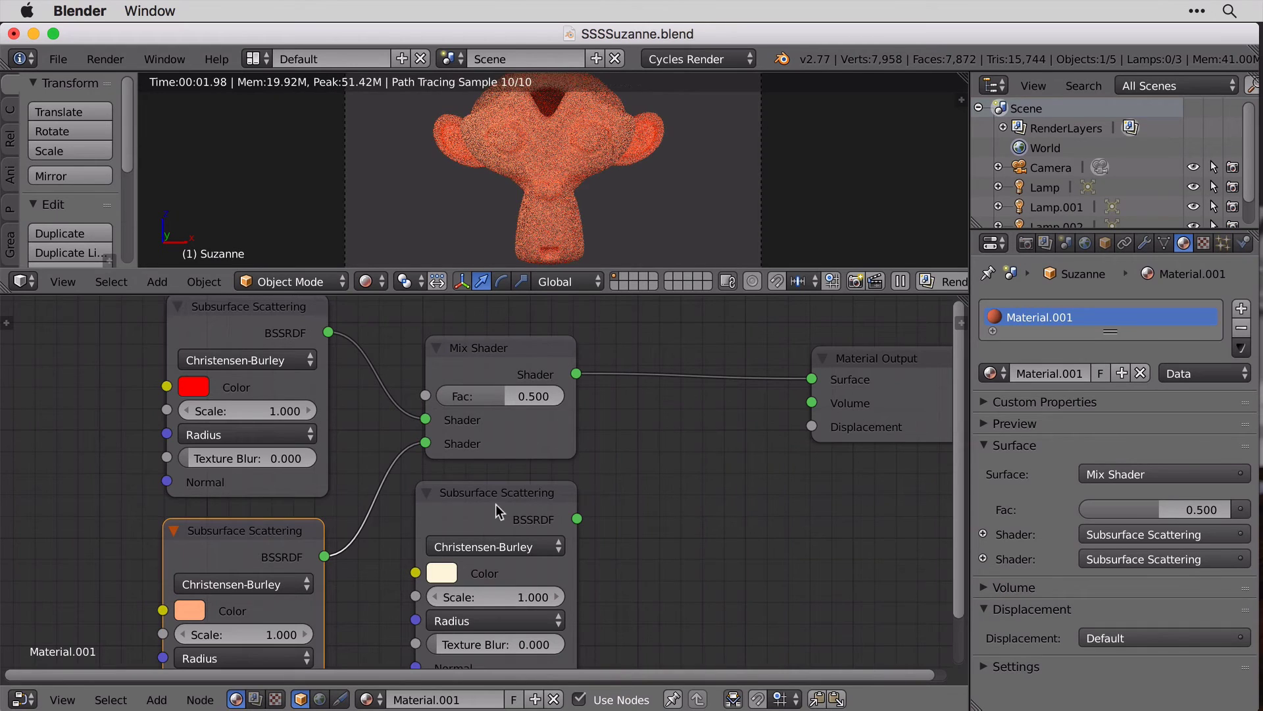
Duplicate the Mix Shader onto the link to Material Output and connect the cream Subsurface Scattering node to the copy's second shader input.
{"action": "left_click", "coordinate": [521, 347]}
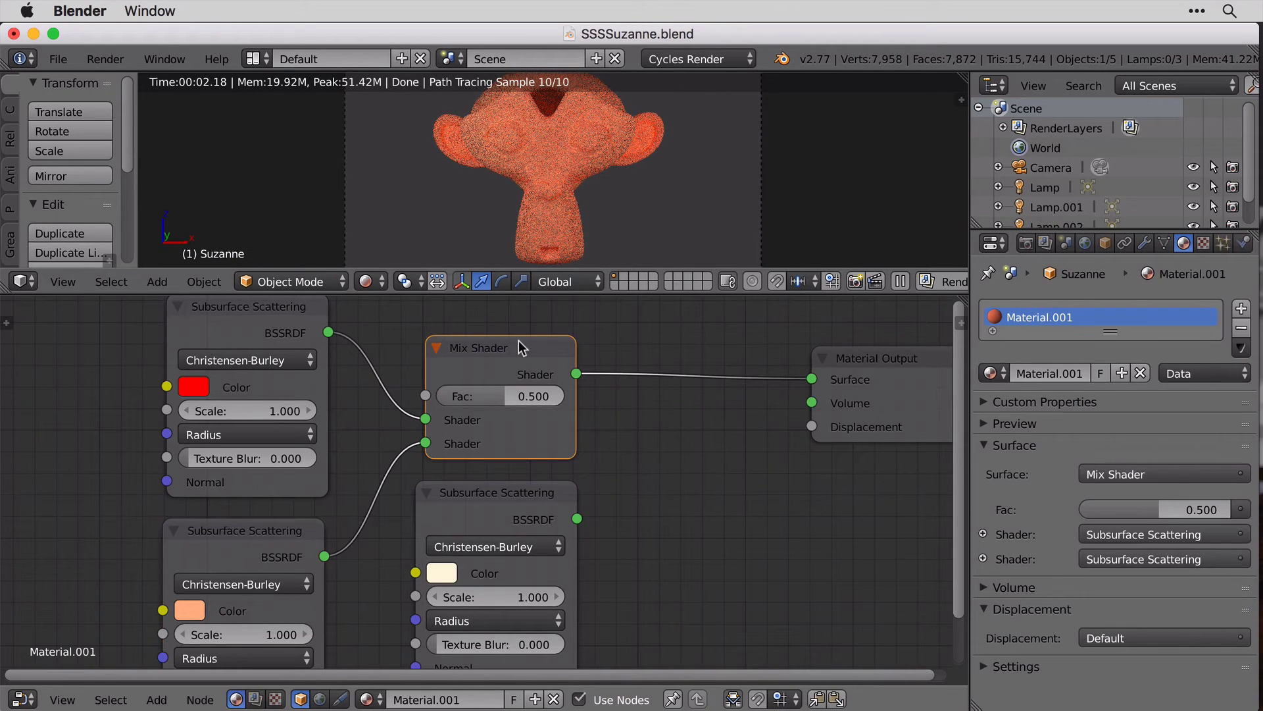
{"action": "key", "text": "shift+d"}
{"action": "left_click", "coordinate": [758, 352]}
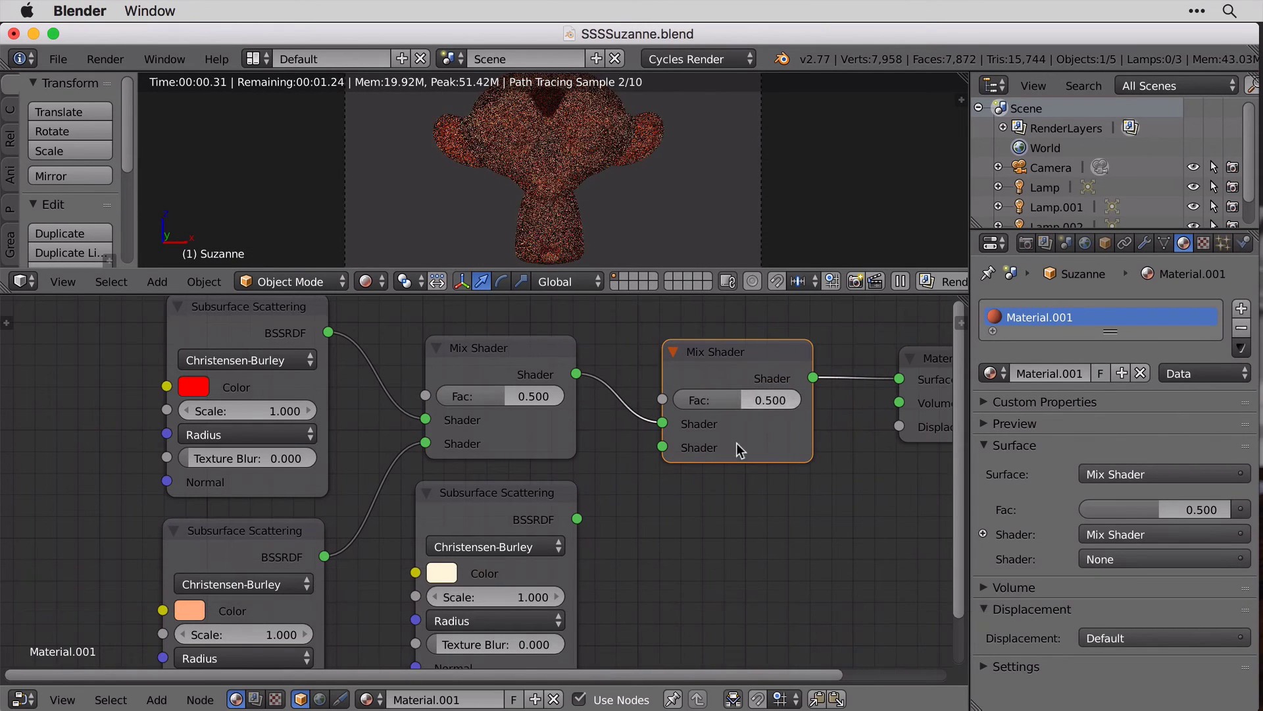
{"action": "left_click_drag", "start_coordinate": [577, 519], "coordinate": [676, 446]}
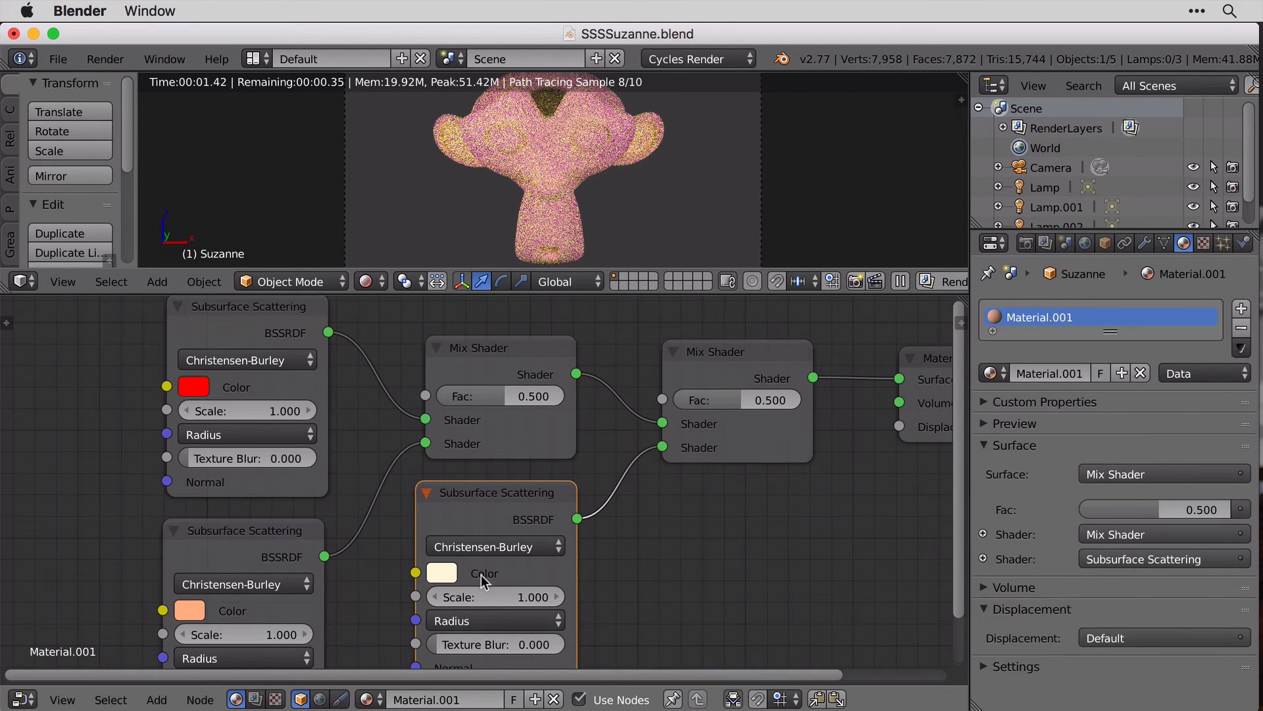
Set the cream Subsurface Scattering node's three radius values to 0.1, 0.05 and 0.05.
{"action": "left_click", "coordinate": [520, 621]}
{"action": "left_click", "coordinate": [534, 666]}
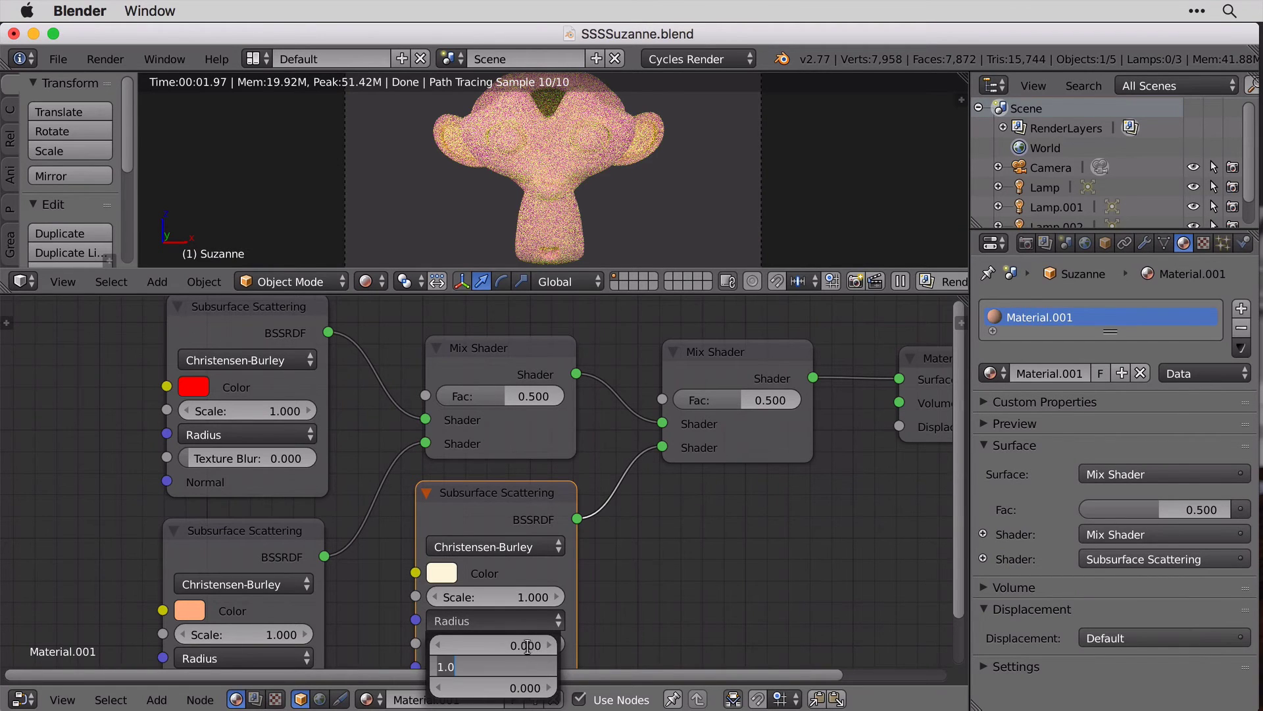
{"action": "left_click", "coordinate": [531, 646]}
{"action": "type", "text": "0.01"}
{"action": "key", "text": "Return"}
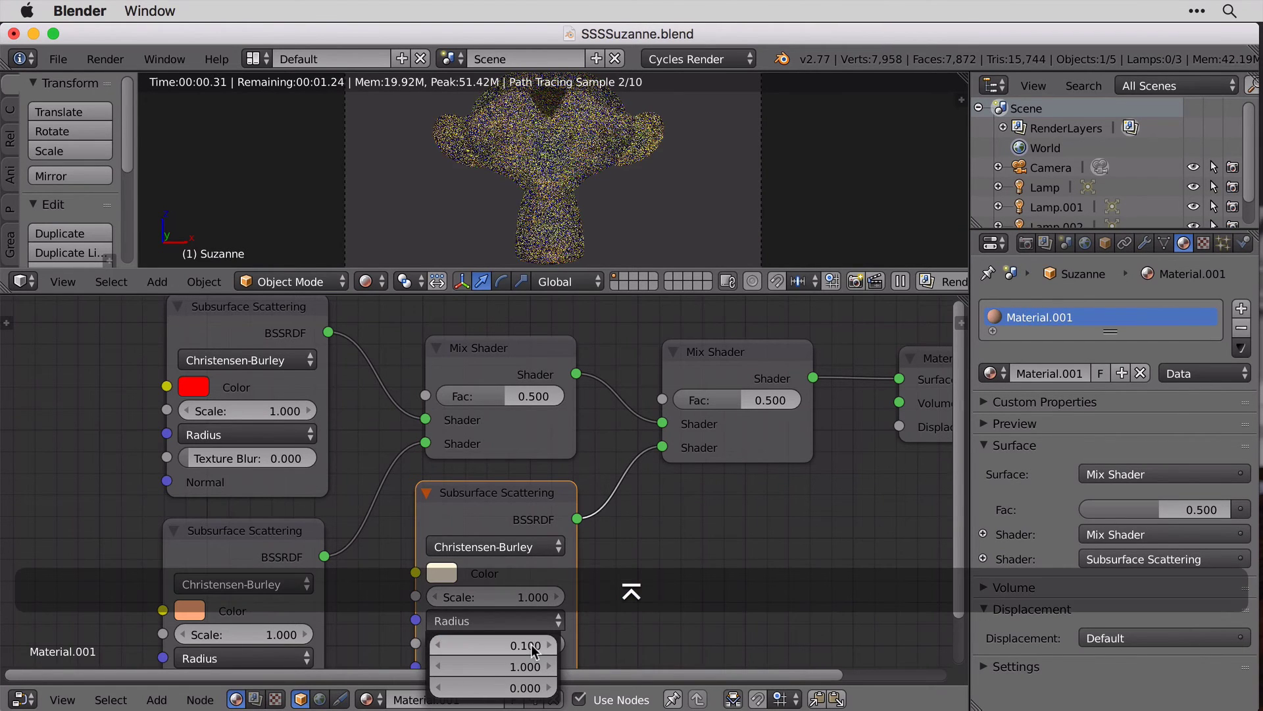
{"action": "left_click", "coordinate": [523, 666]}
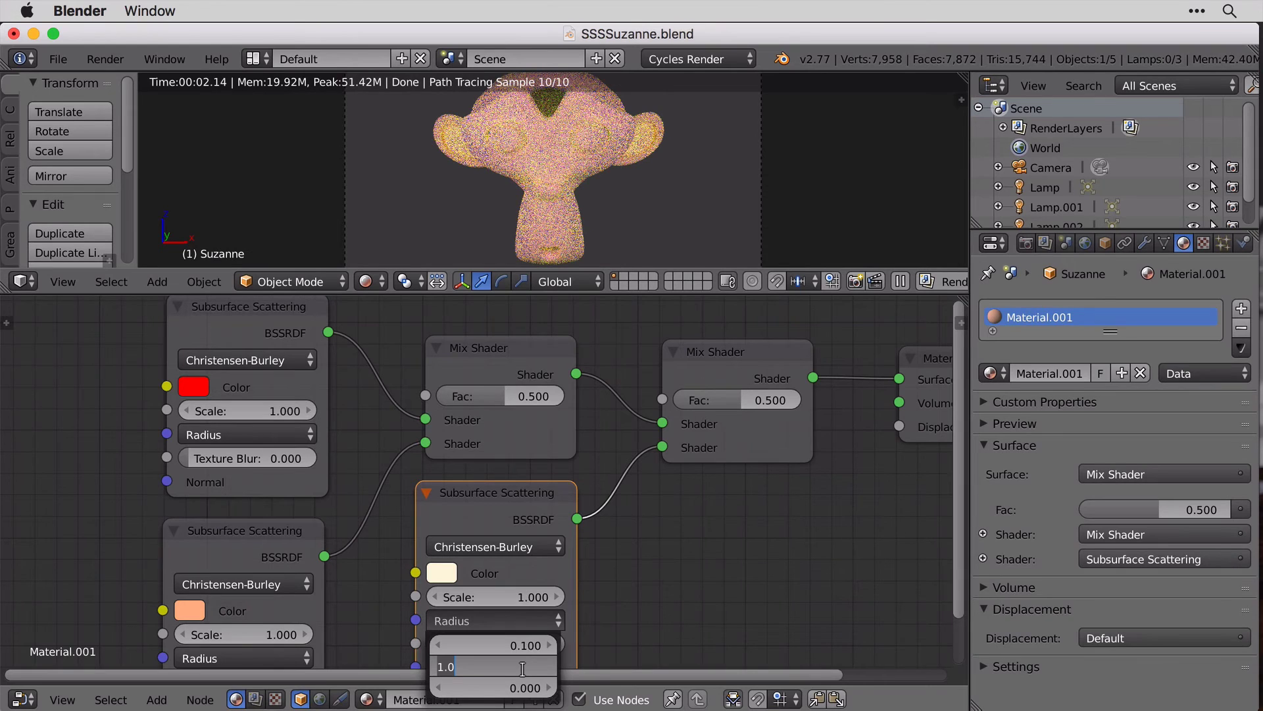
{"action": "type", "text": "5"}
{"action": "key", "text": "Return"}
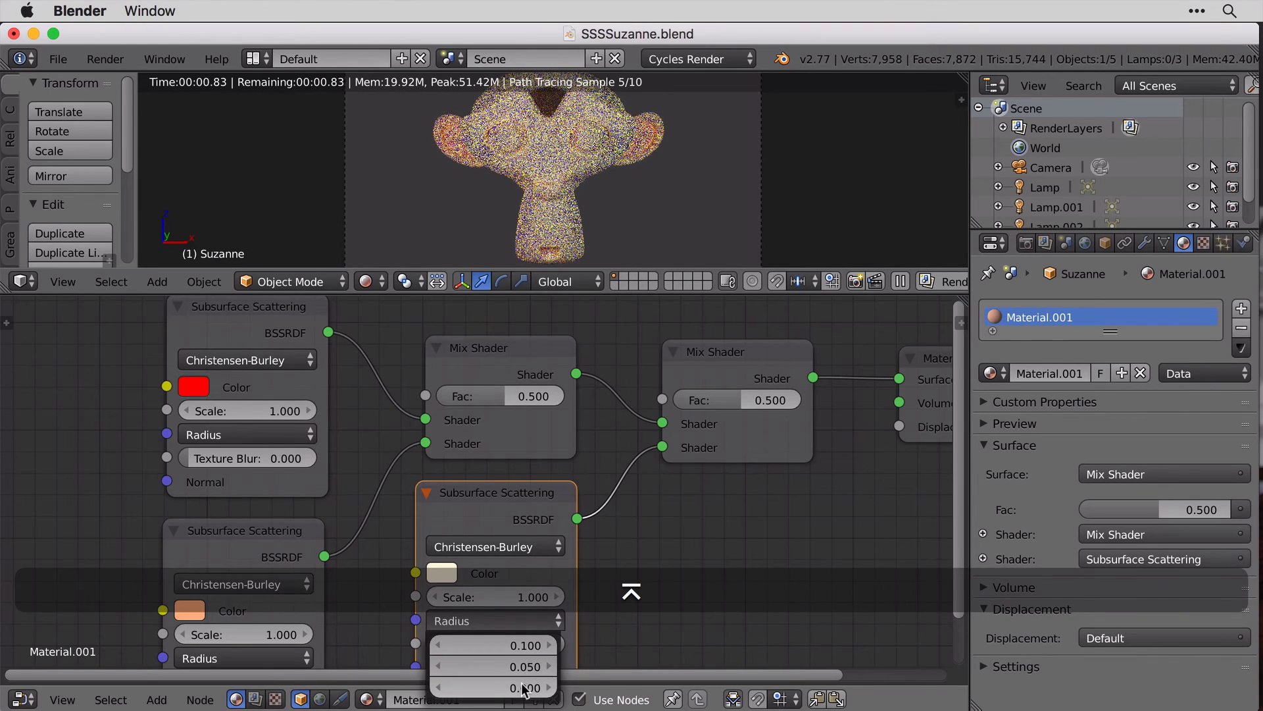
{"action": "left_click", "coordinate": [521, 687]}
{"action": "type", "text": "0.05"}
{"action": "key", "text": "Return"}
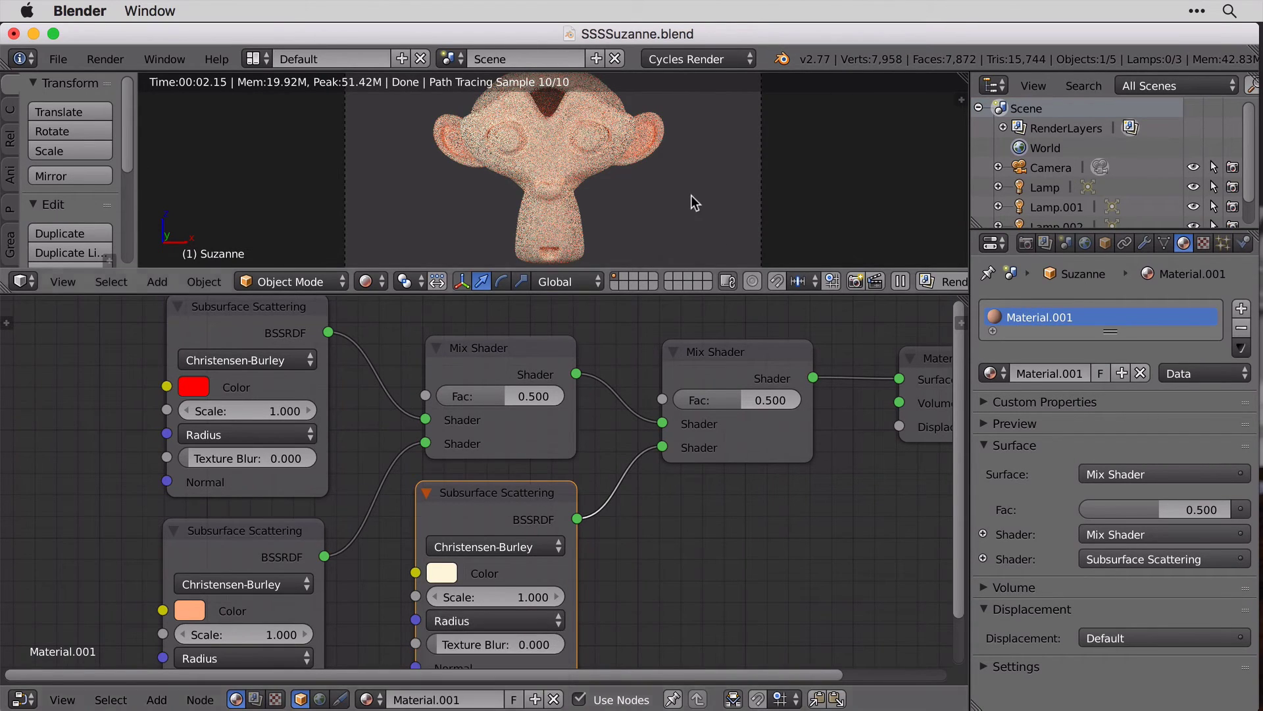
Add a Diffuse BSDF node below the last Mix Shader.
{"action": "scroll", "coordinate": [694, 184], "scroll_direction": "up", "scroll_amount": 3}
{"action": "middle_click_drag", "start_coordinate": [708, 179], "coordinate": [732, 256], "text": "shift"}
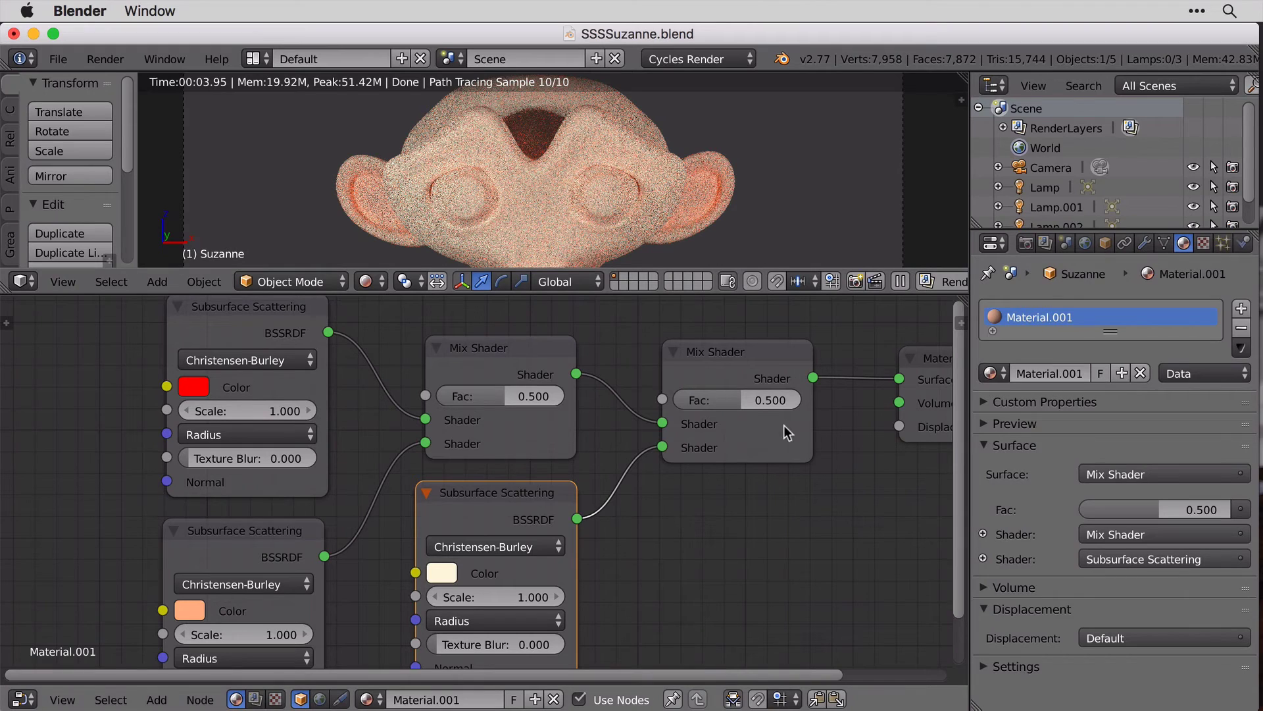
{"action": "left_click_drag", "start_coordinate": [625, 670], "coordinate": [788, 671]}
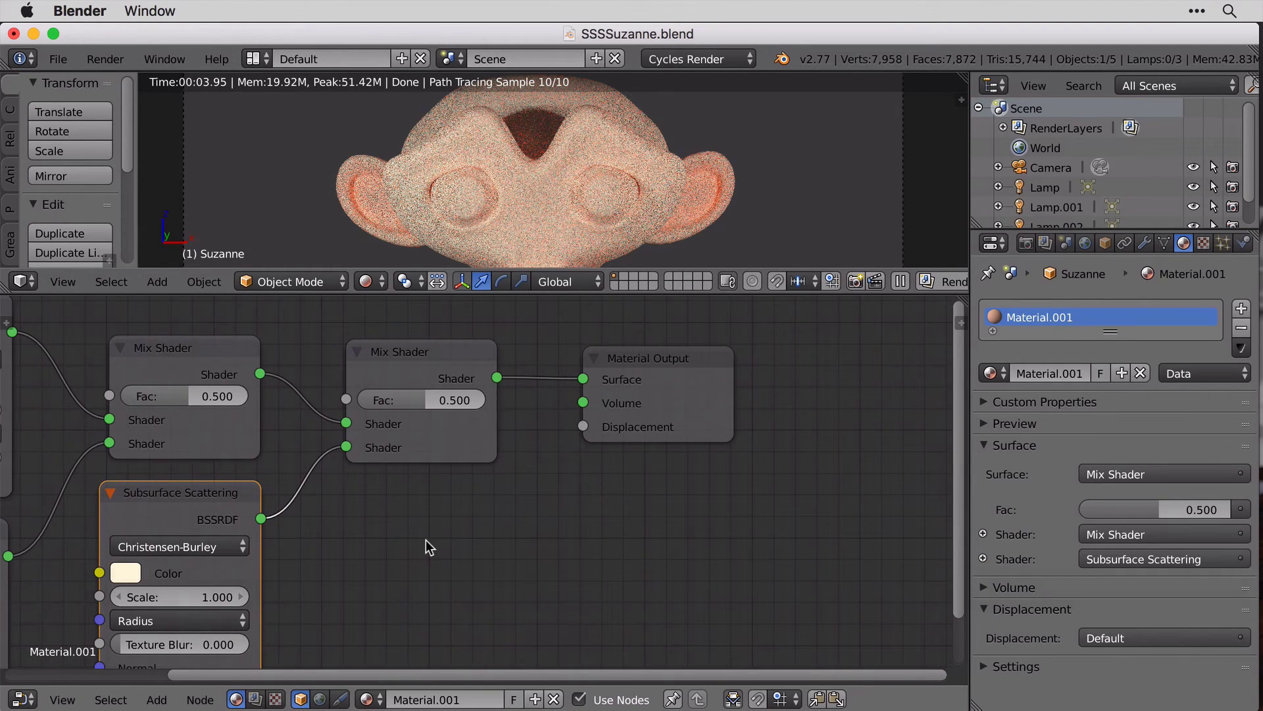
{"action": "key", "text": "shift+a"}
{"action": "mouse_move", "coordinate": [423, 515]}
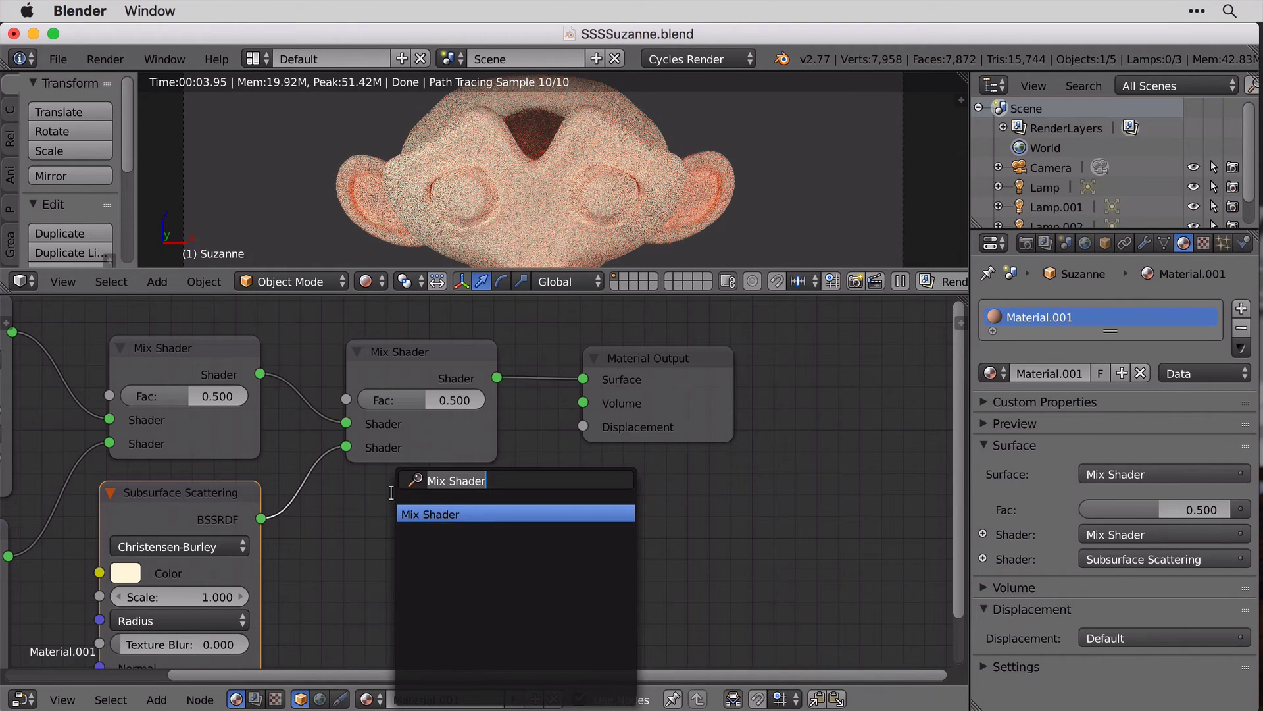
{"action": "type", "text": "Dif"}
{"action": "key", "text": "Return"}
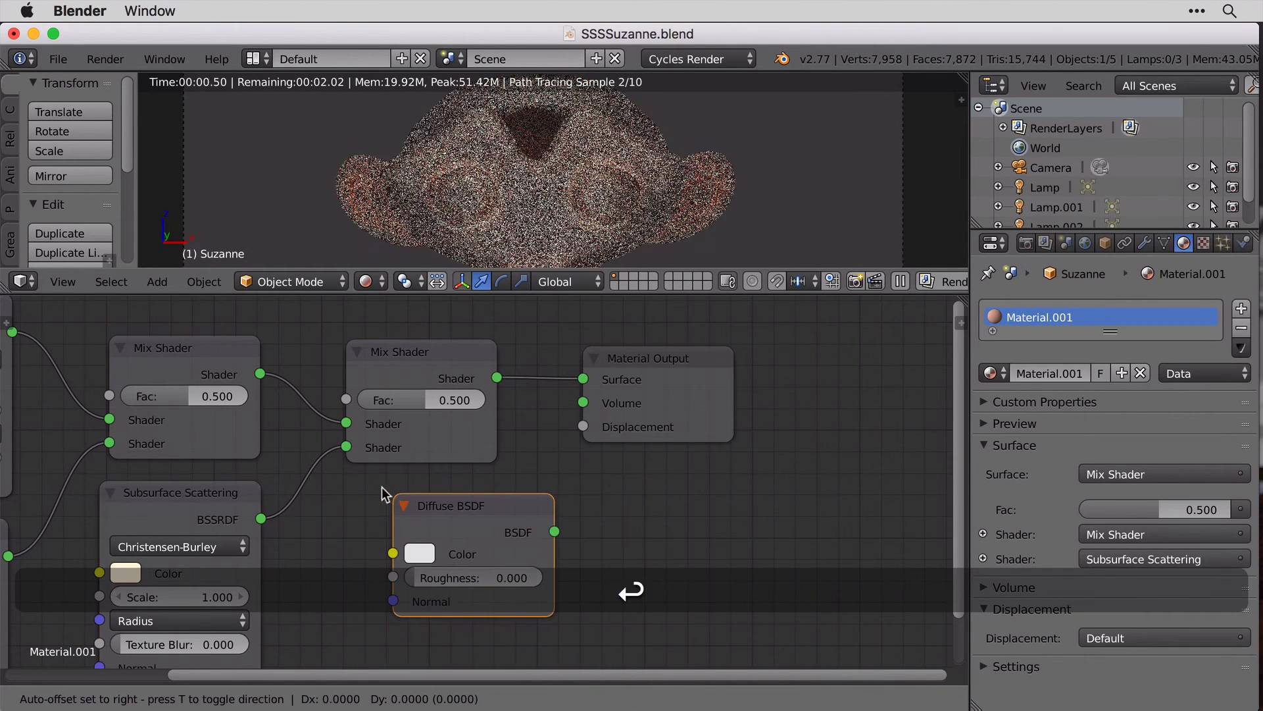
{"action": "left_click", "coordinate": [355, 493]}
Duplicate the last Mix Shader onto the link to Material Output and connect the Diffuse BSDF to the copy's second shader input.
{"action": "left_click", "coordinate": [408, 381]}
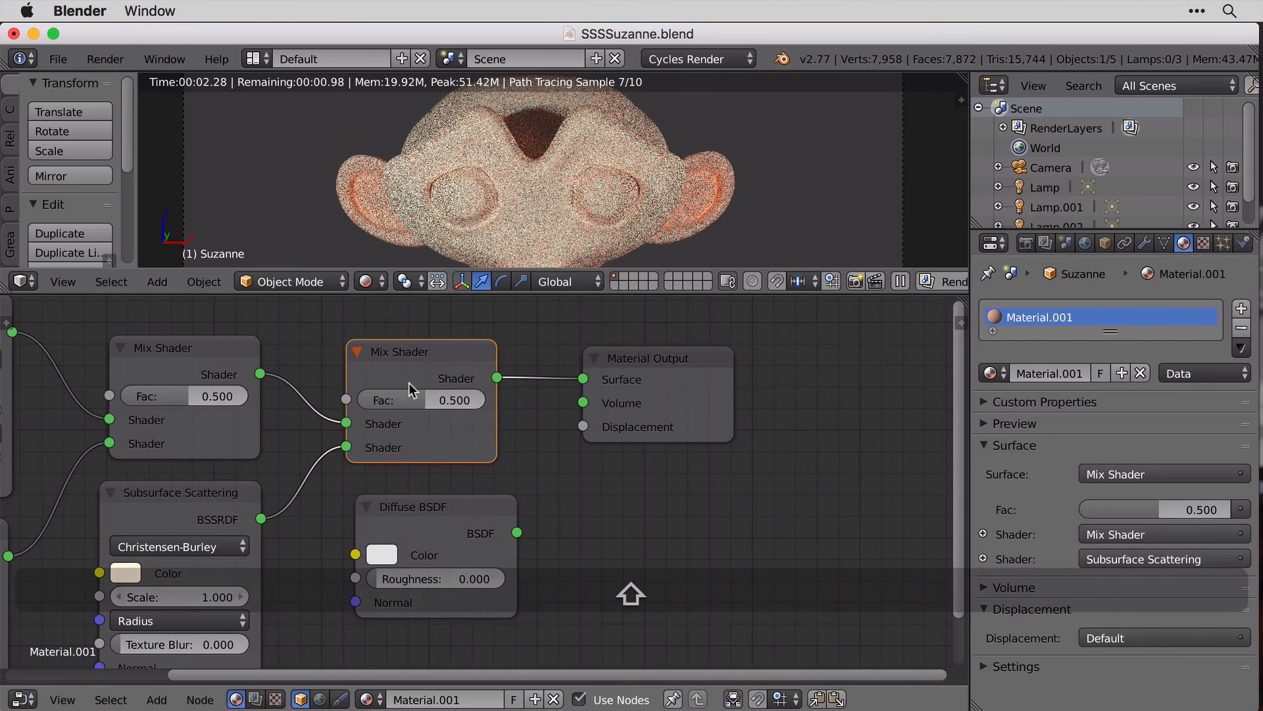
{"action": "key", "text": "shift+d"}
{"action": "left_click", "coordinate": [586, 377]}
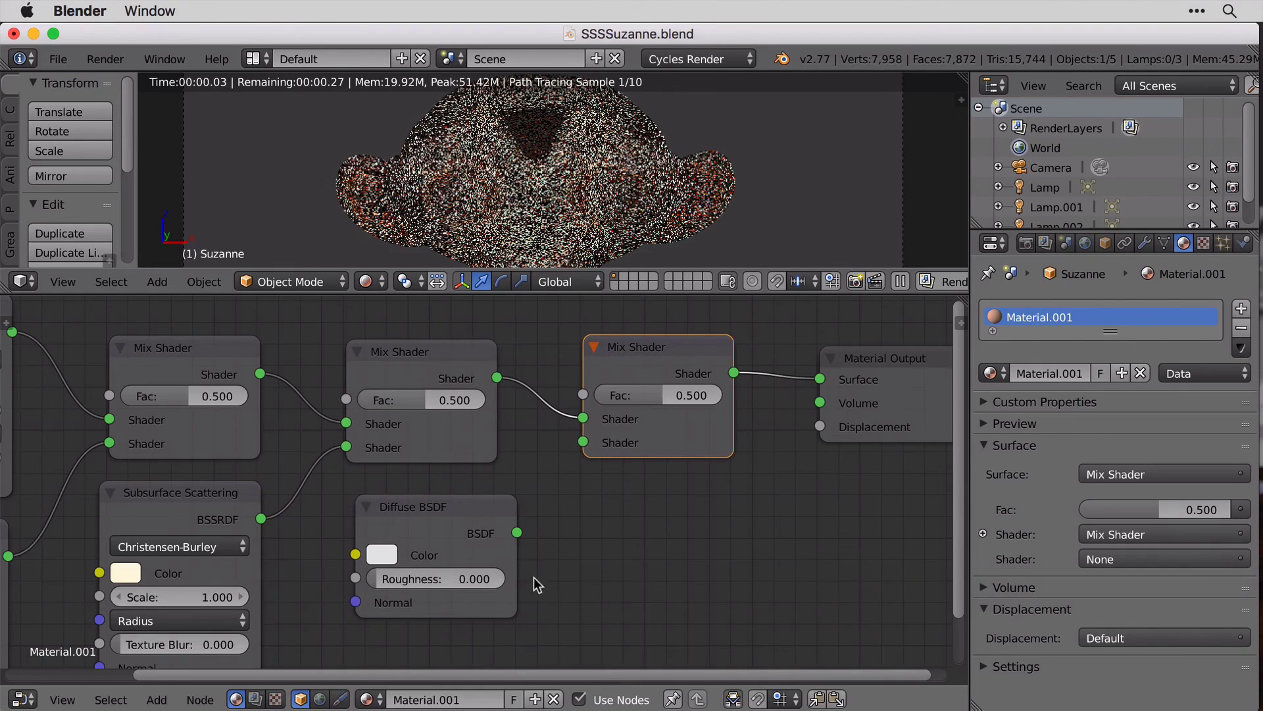
{"action": "left_click_drag", "start_coordinate": [517, 532], "coordinate": [584, 442]}
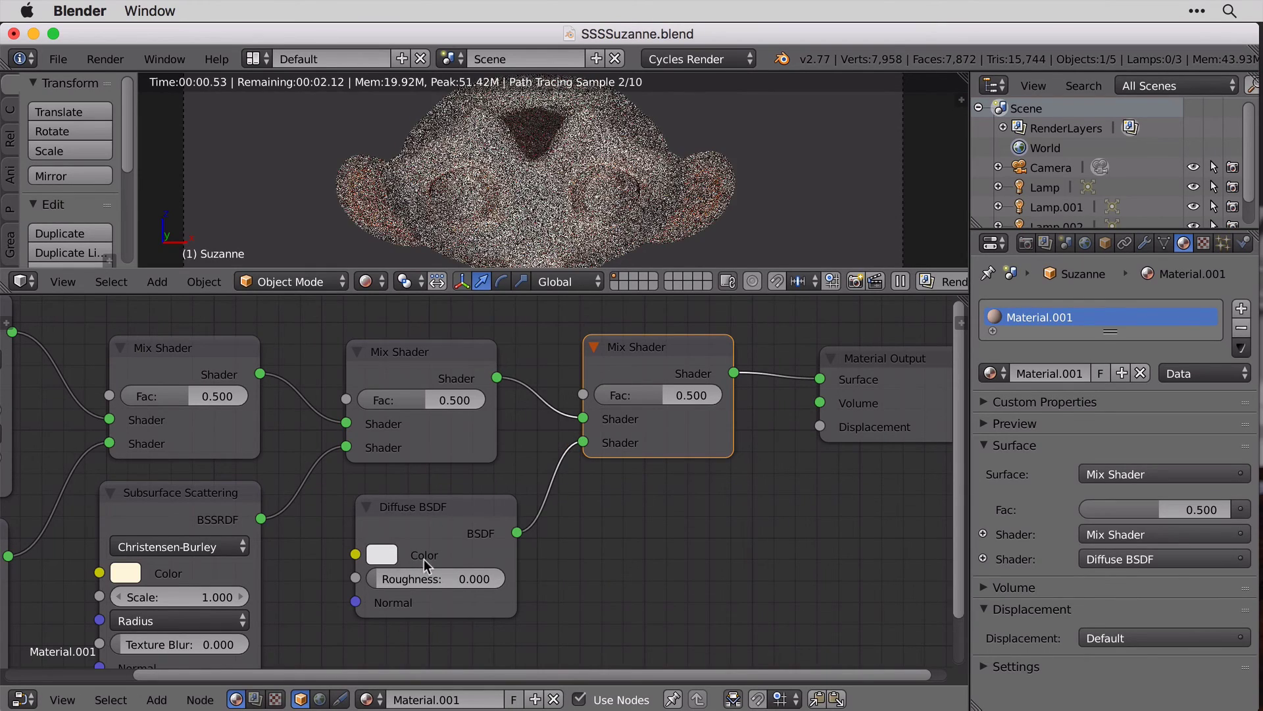
Set the Diffuse BSDF node's colour to a light orange skin tone, trying green in between.
{"action": "left_click", "coordinate": [383, 554]}
{"action": "left_click_drag", "start_coordinate": [451, 305], "coordinate": [444, 359]}
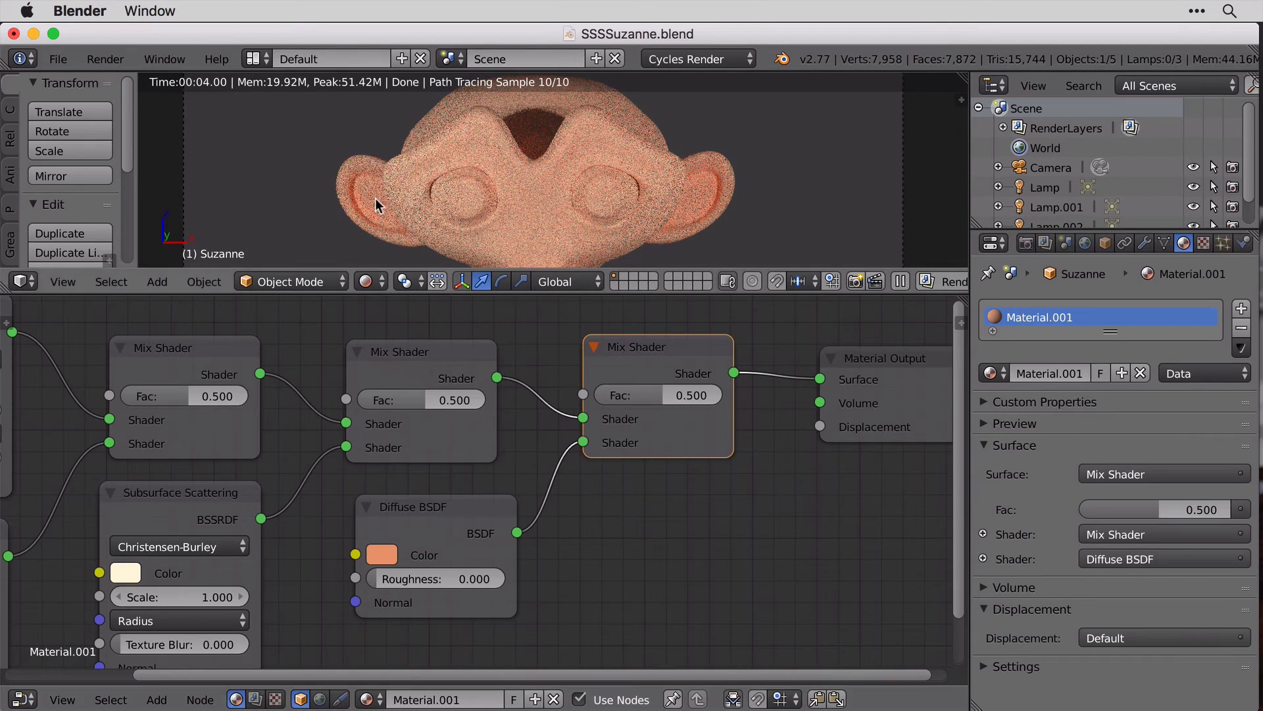
{"action": "left_click", "coordinate": [384, 558]}
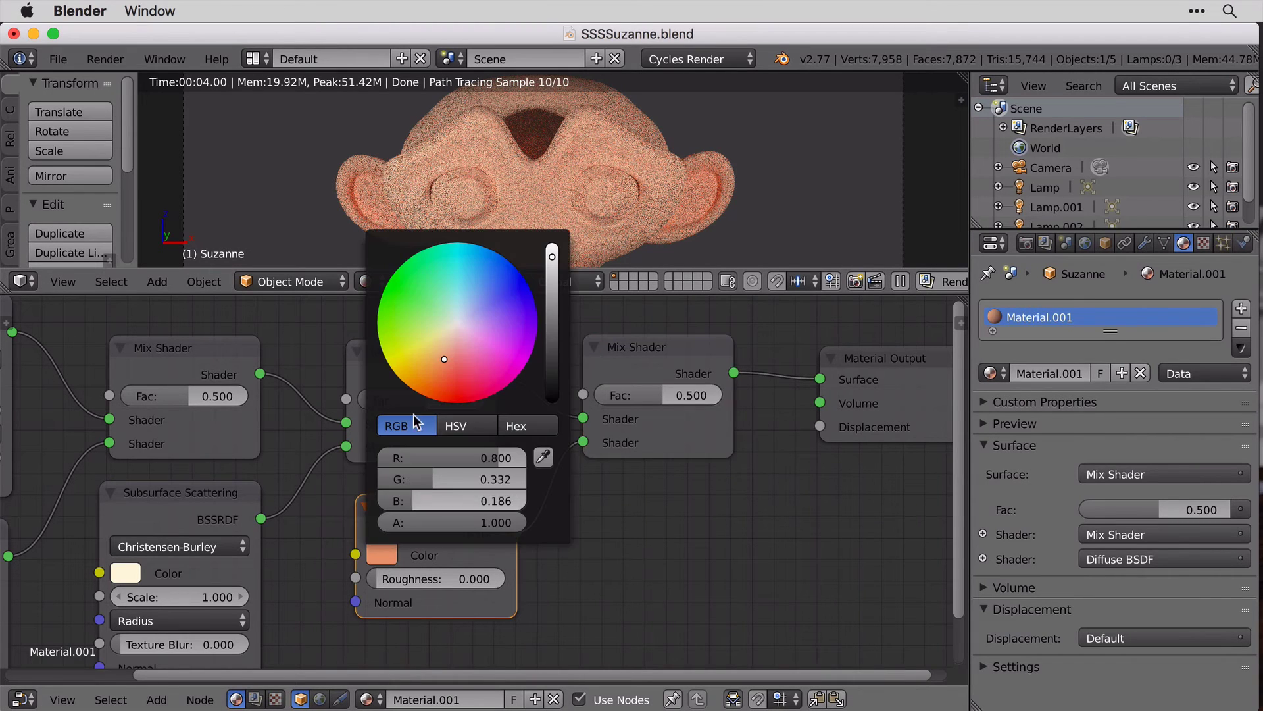
{"action": "left_click", "coordinate": [419, 422]}
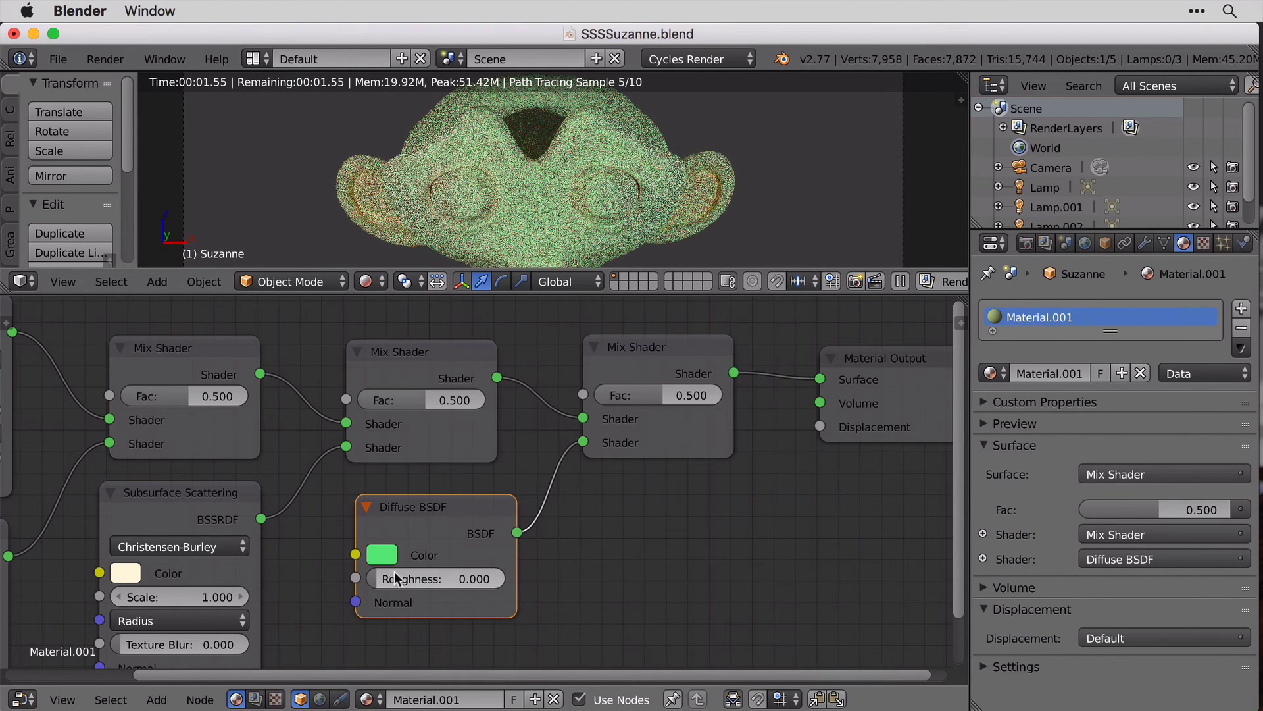
{"action": "left_click", "coordinate": [392, 566]}
{"action": "left_click_drag", "start_coordinate": [434, 363], "coordinate": [444, 358]}
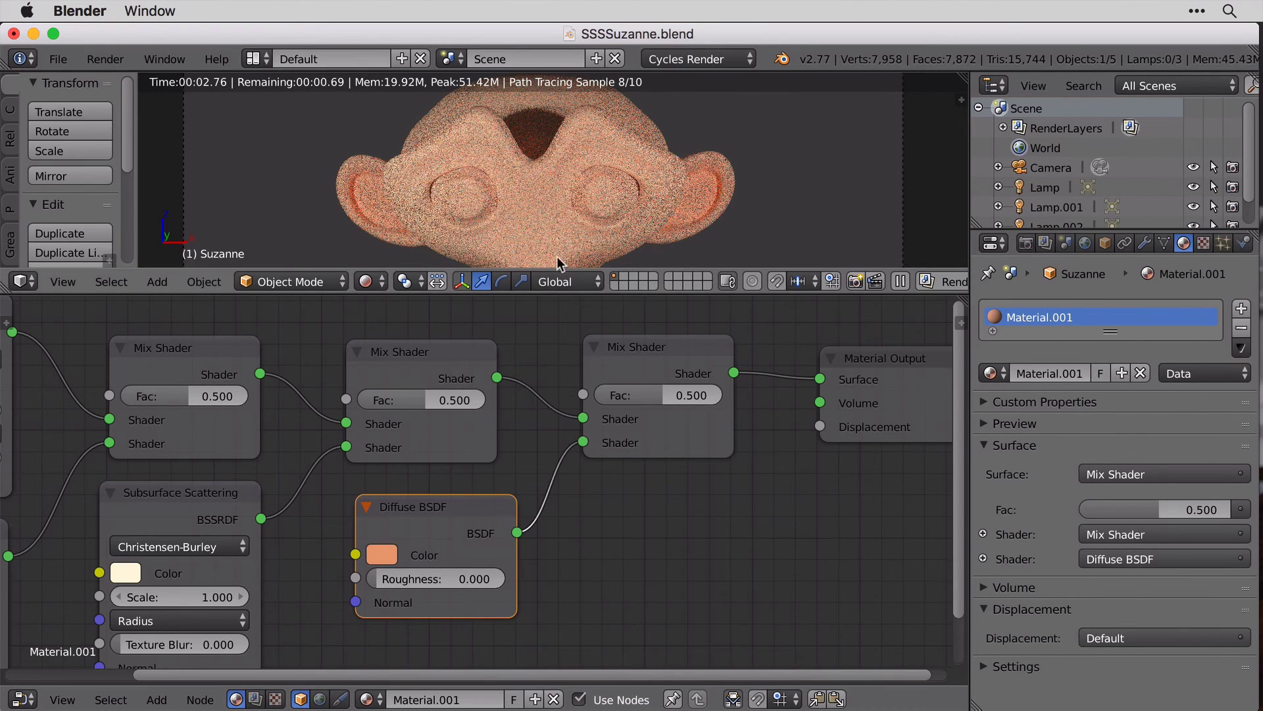
Compare the last Mix Shader's factor at 1.000 and 0.000 on the rendered monkey head.
{"action": "left_click_drag", "start_coordinate": [672, 396], "coordinate": [704, 396]}
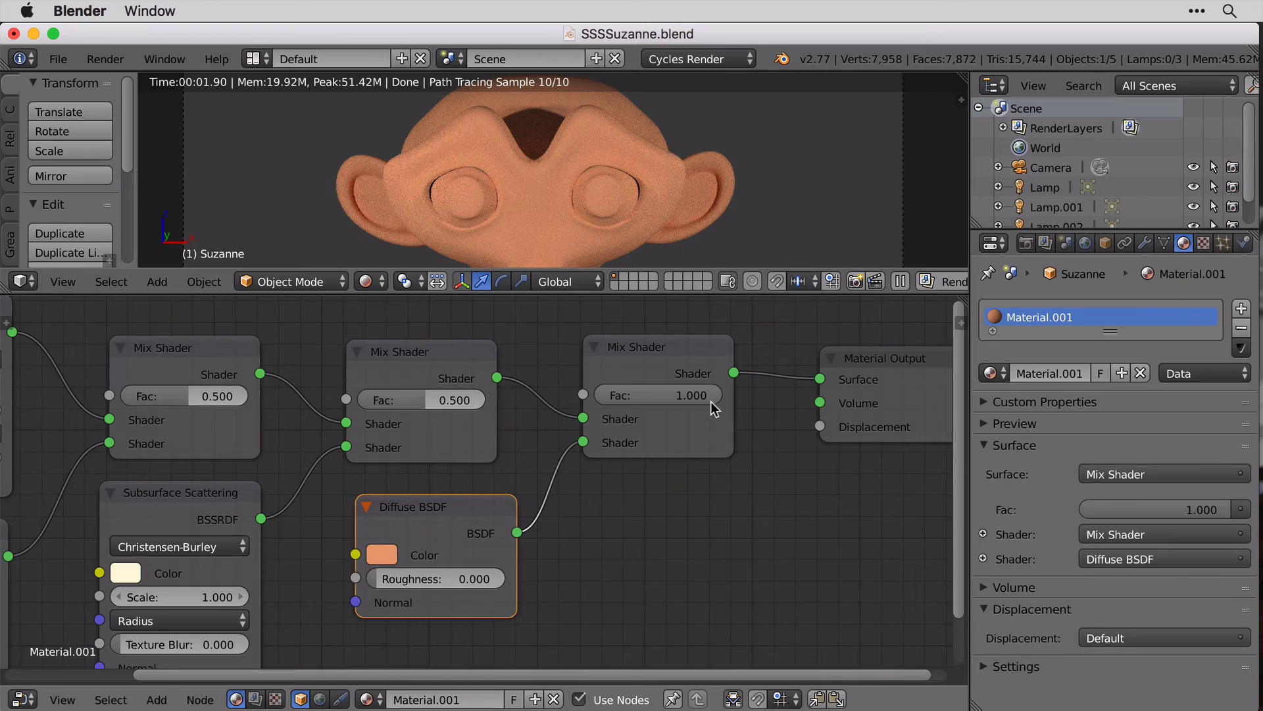
{"action": "left_click_drag", "start_coordinate": [711, 401], "coordinate": [603, 393]}
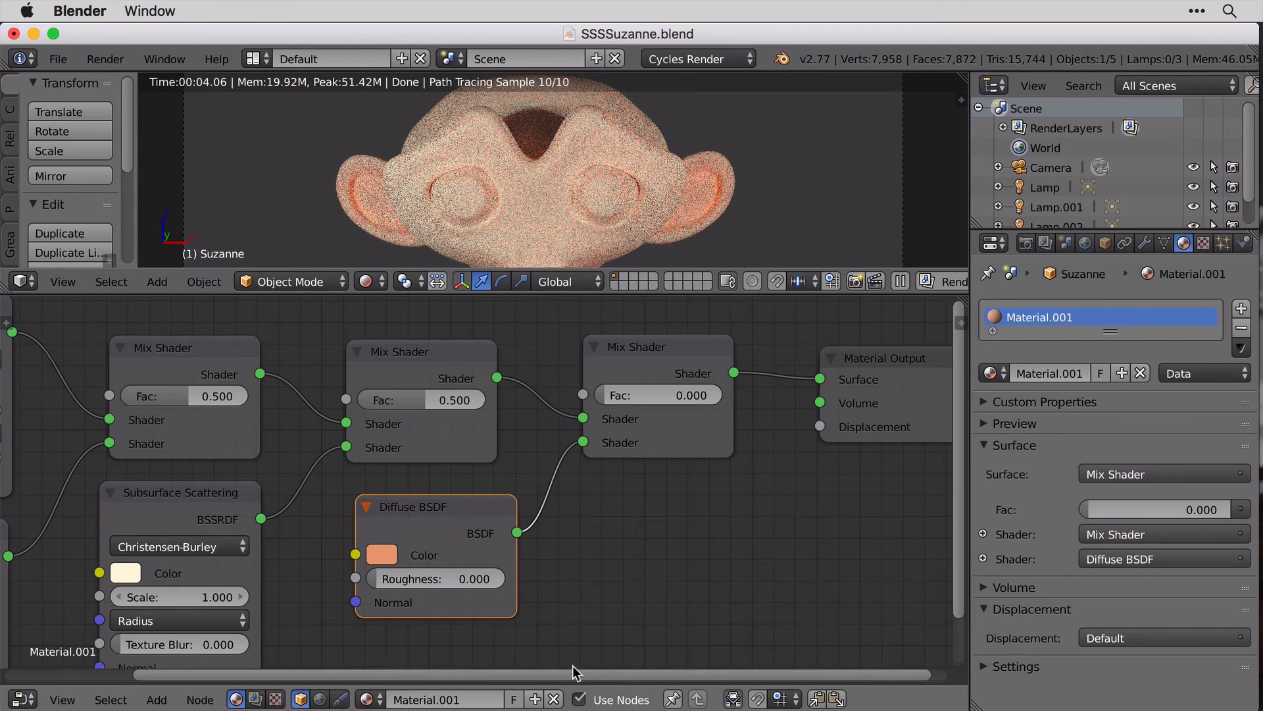
Set the first Mix Shader's factor to about 0.259 and the second Mix Shader's factor to about 0.359.
{"action": "scroll", "coordinate": [575, 670], "scroll_direction": "left", "scroll_amount": 5, "text": "ctrl"}
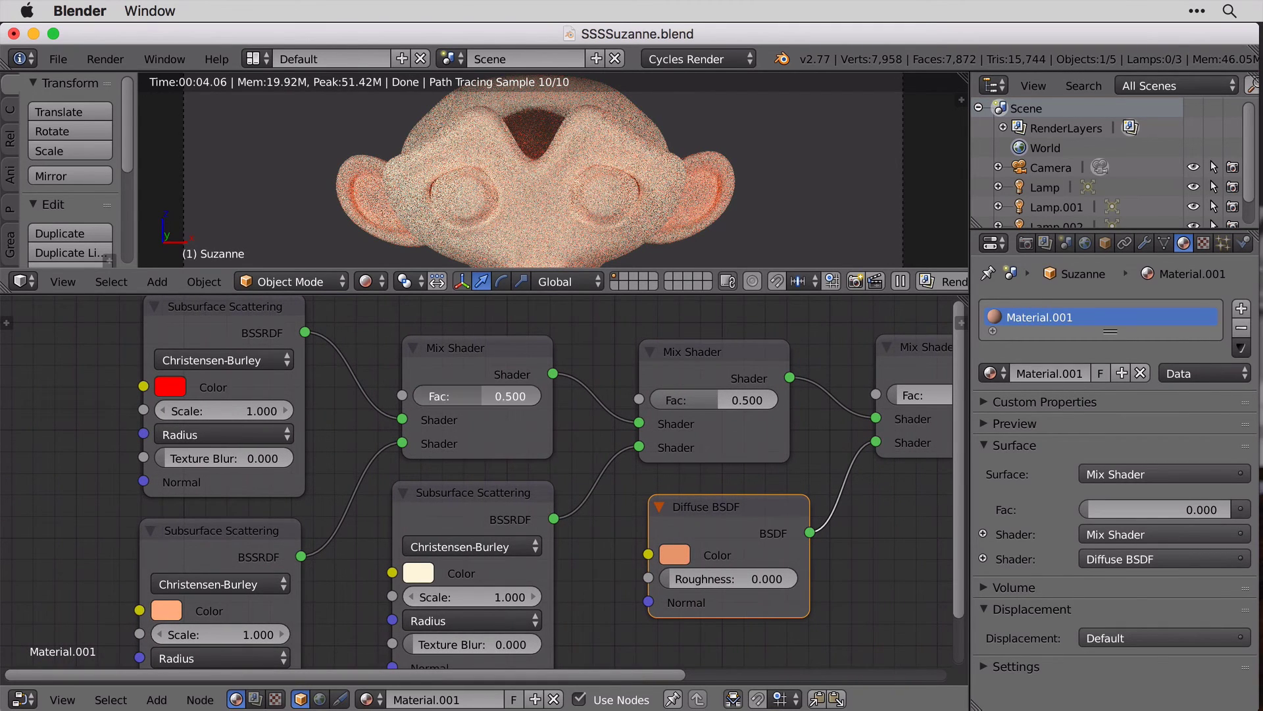
{"action": "left_click_drag", "start_coordinate": [481, 395], "coordinate": [454, 395]}
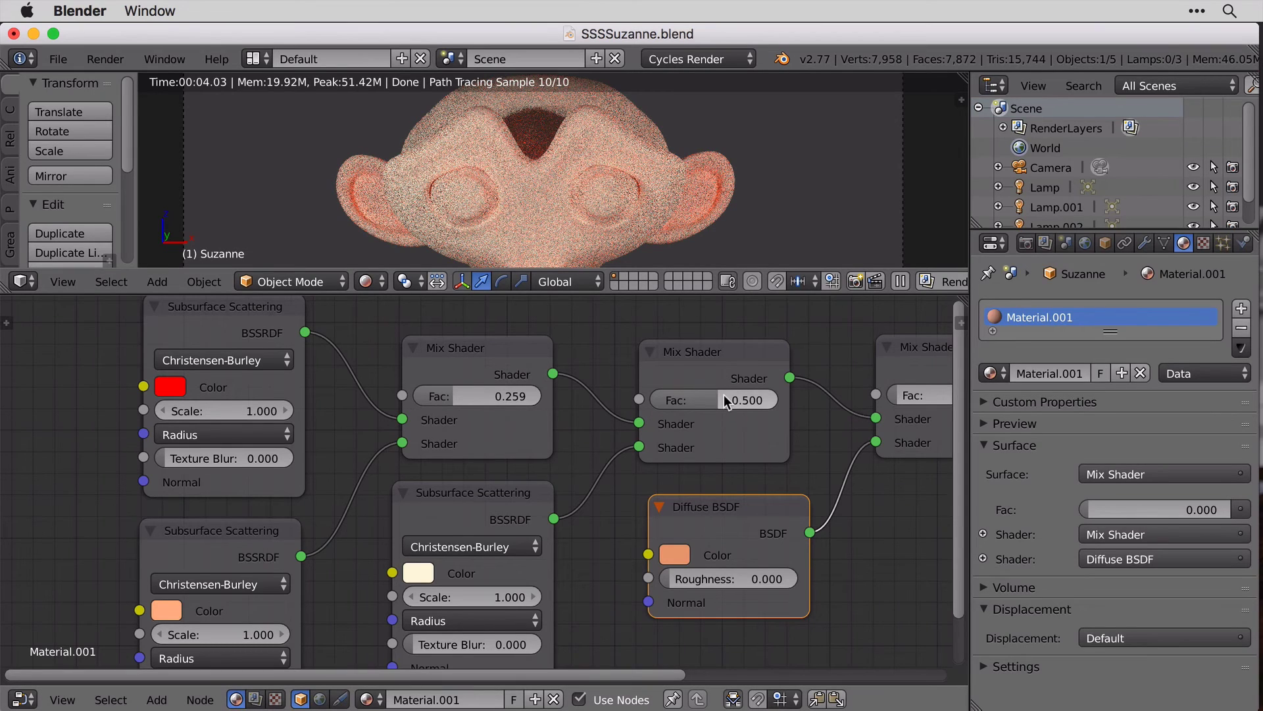
{"action": "left_click_drag", "start_coordinate": [732, 402], "coordinate": [715, 401]}
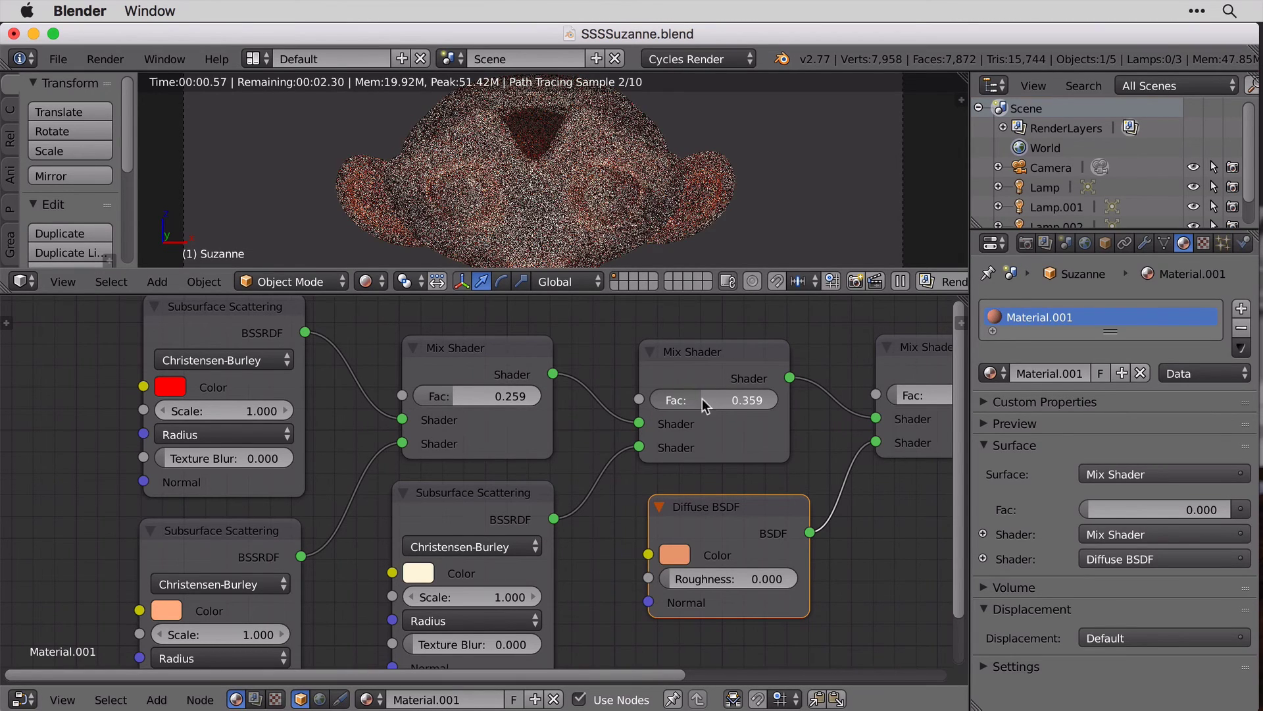
Set the factor of the third Mix Shader, which blends in the Diffuse BSDF, to about 0.445.
{"action": "left_click_drag", "start_coordinate": [653, 672], "coordinate": [788, 521]}
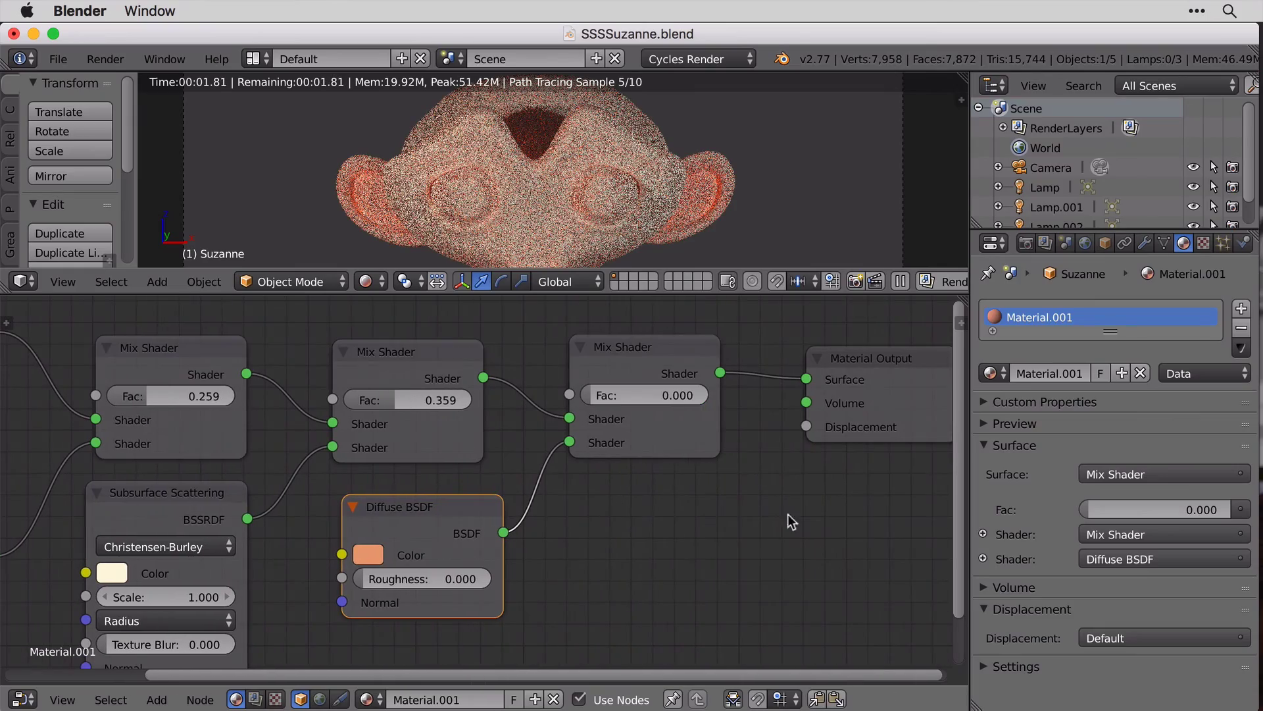
{"action": "left_click", "coordinate": [595, 394]}
{"action": "type", "text": "0.25"}
{"action": "key", "text": "Return"}
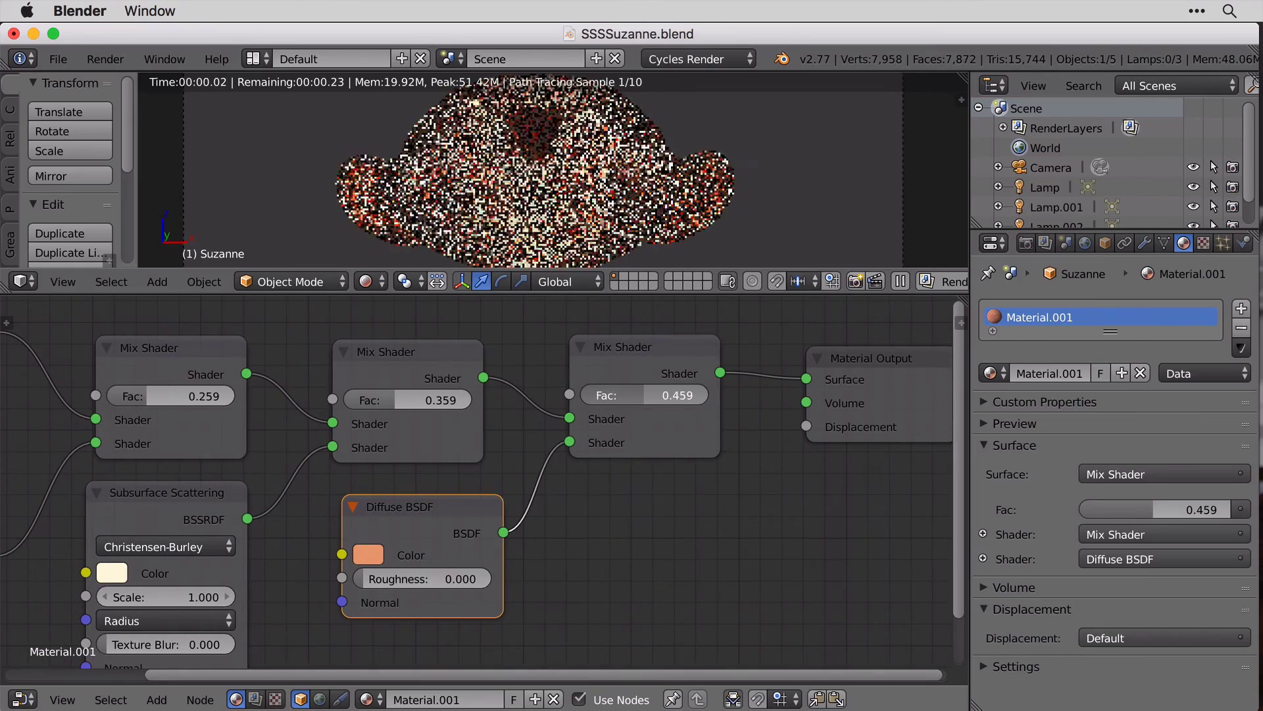
{"action": "left_click_drag", "start_coordinate": [642, 394], "coordinate": [671, 393]}
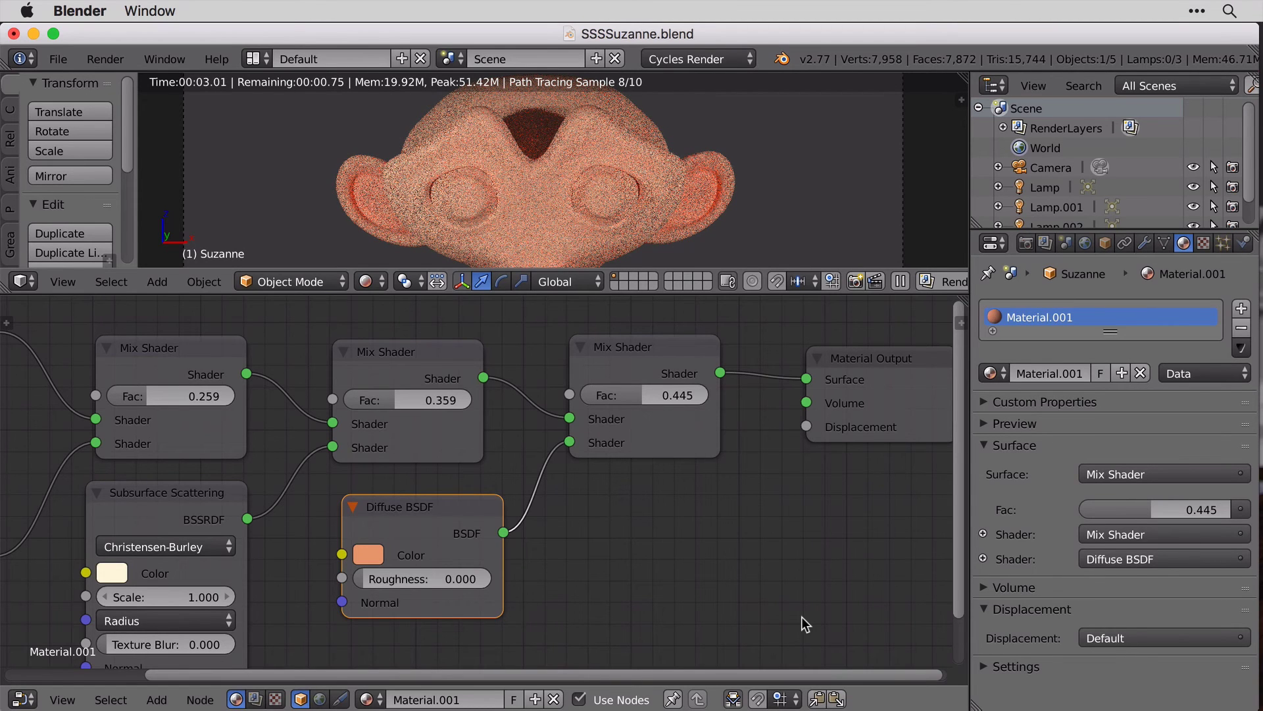
Duplicate the third Mix Shader and insert the copy on the link to Material Output.
{"action": "left_click", "coordinate": [666, 365]}
{"action": "key", "text": "shift"}
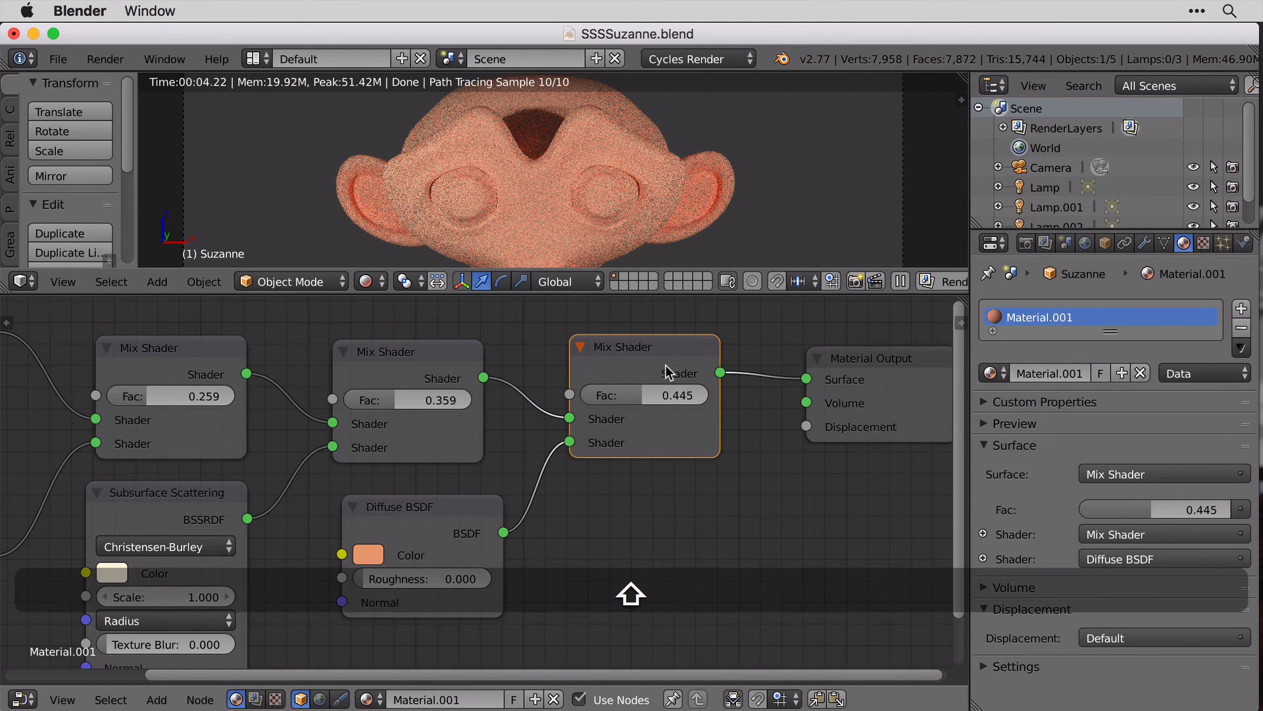
{"action": "key", "text": "shift+d"}
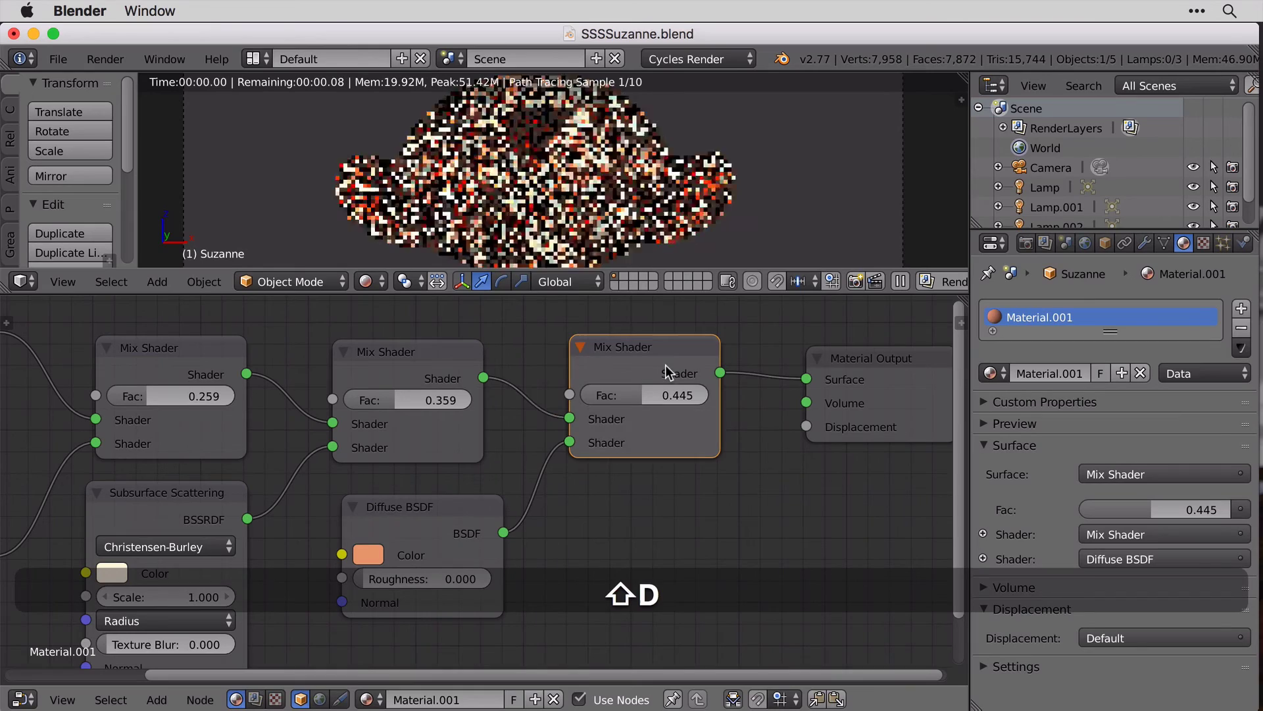
{"action": "left_click", "coordinate": [829, 388]}
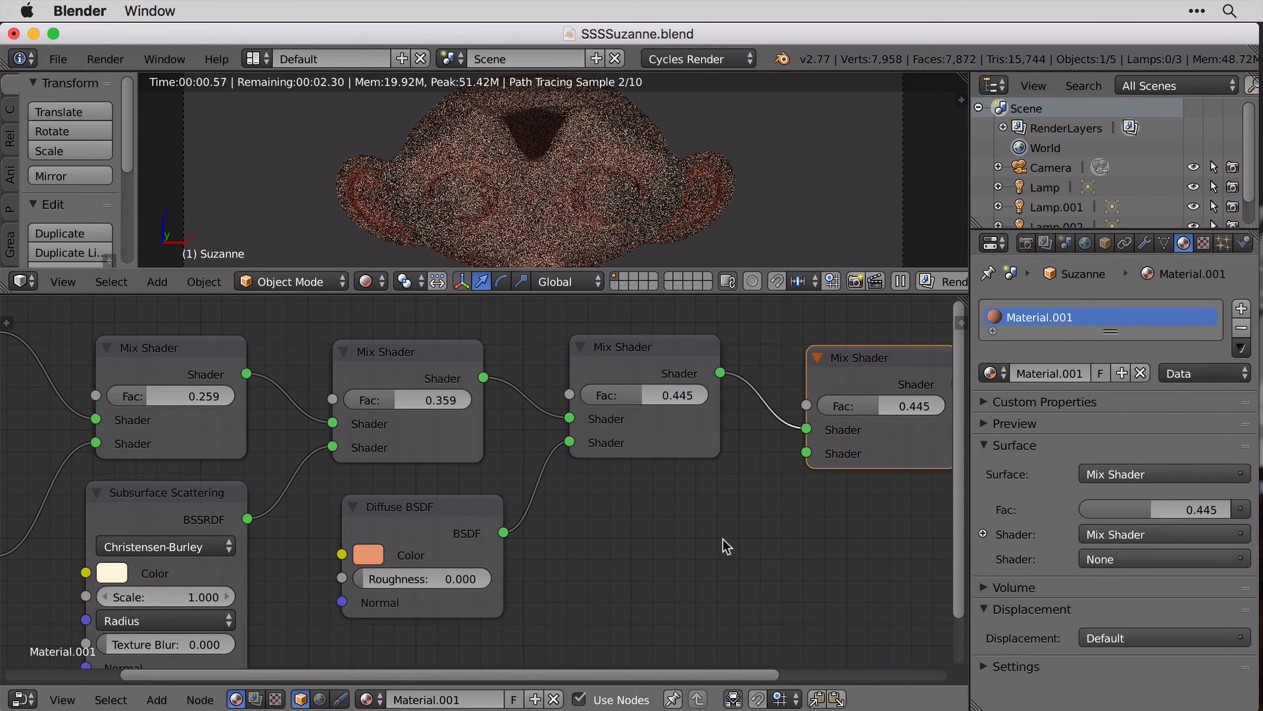
Add a Glossy BSDF node beside the Diffuse BSDF and connect it to the second shader input of the fourth Mix Shader.
{"action": "key", "text": "shift+a"}
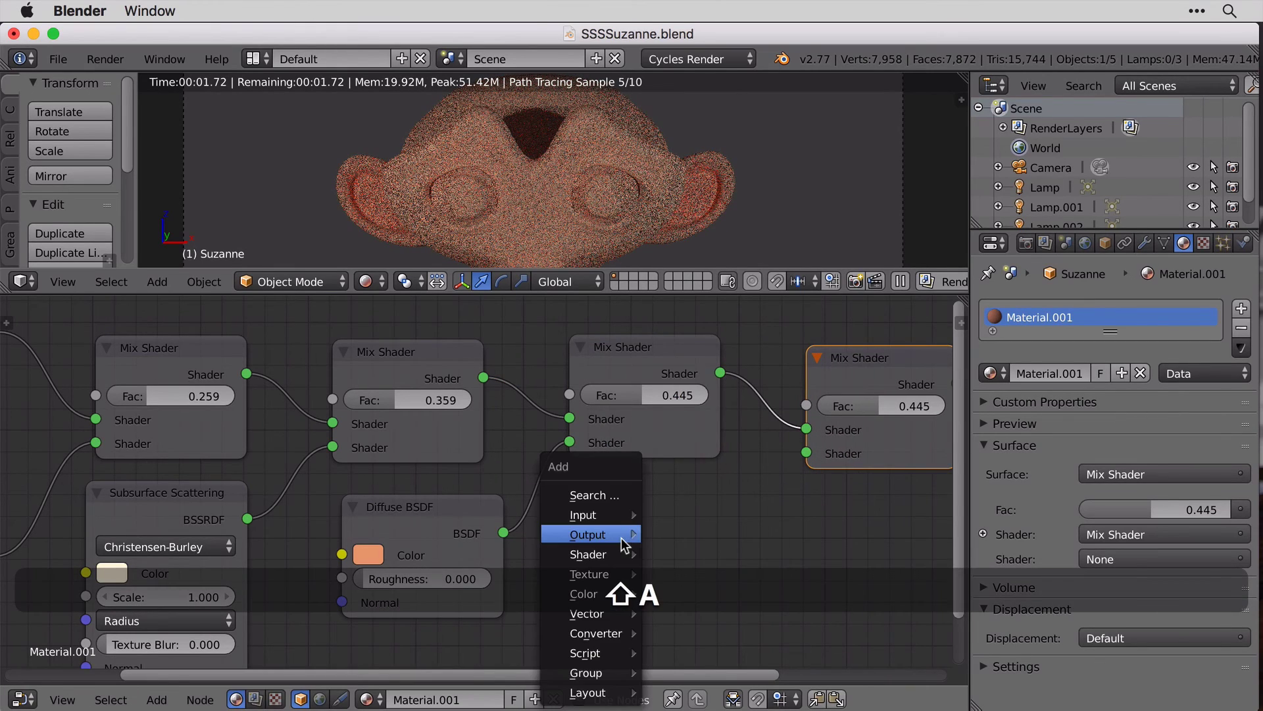
{"action": "left_click", "coordinate": [618, 495]}
{"action": "type", "text": "Gloss"}
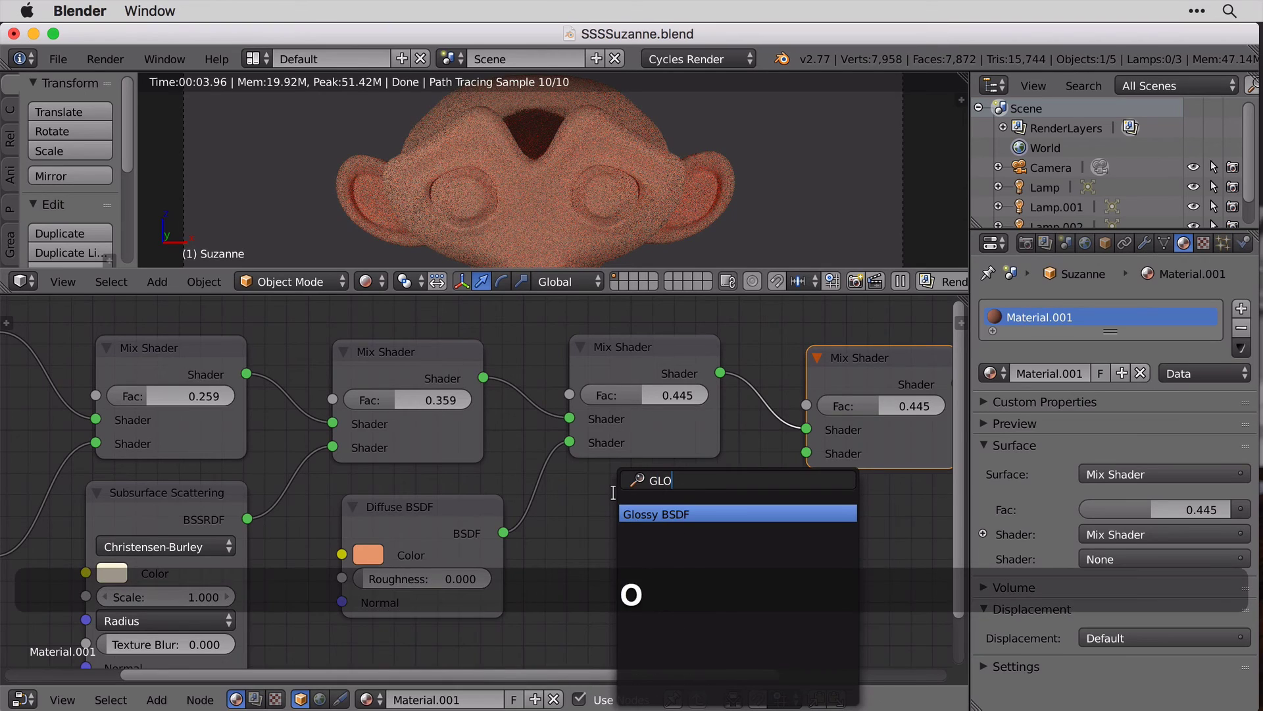
{"action": "key", "text": "Return"}
{"action": "left_click", "coordinate": [558, 483]}
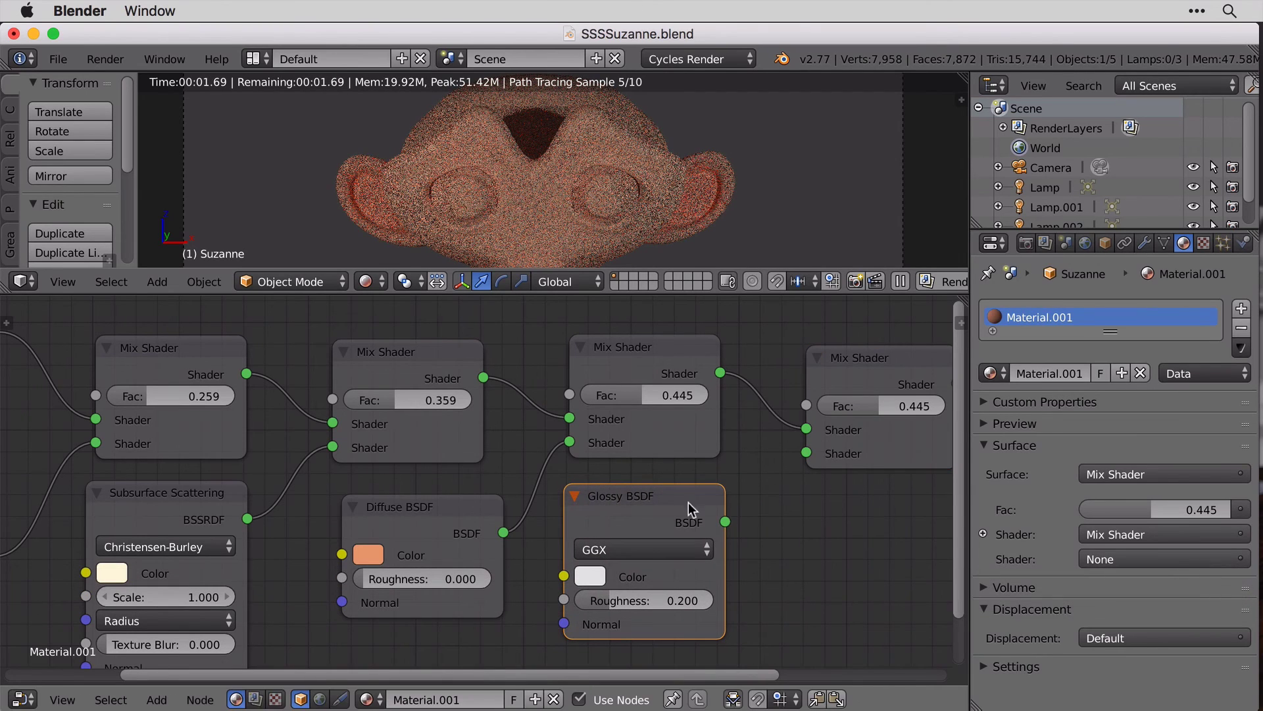
{"action": "left_click_drag", "start_coordinate": [725, 522], "coordinate": [810, 463]}
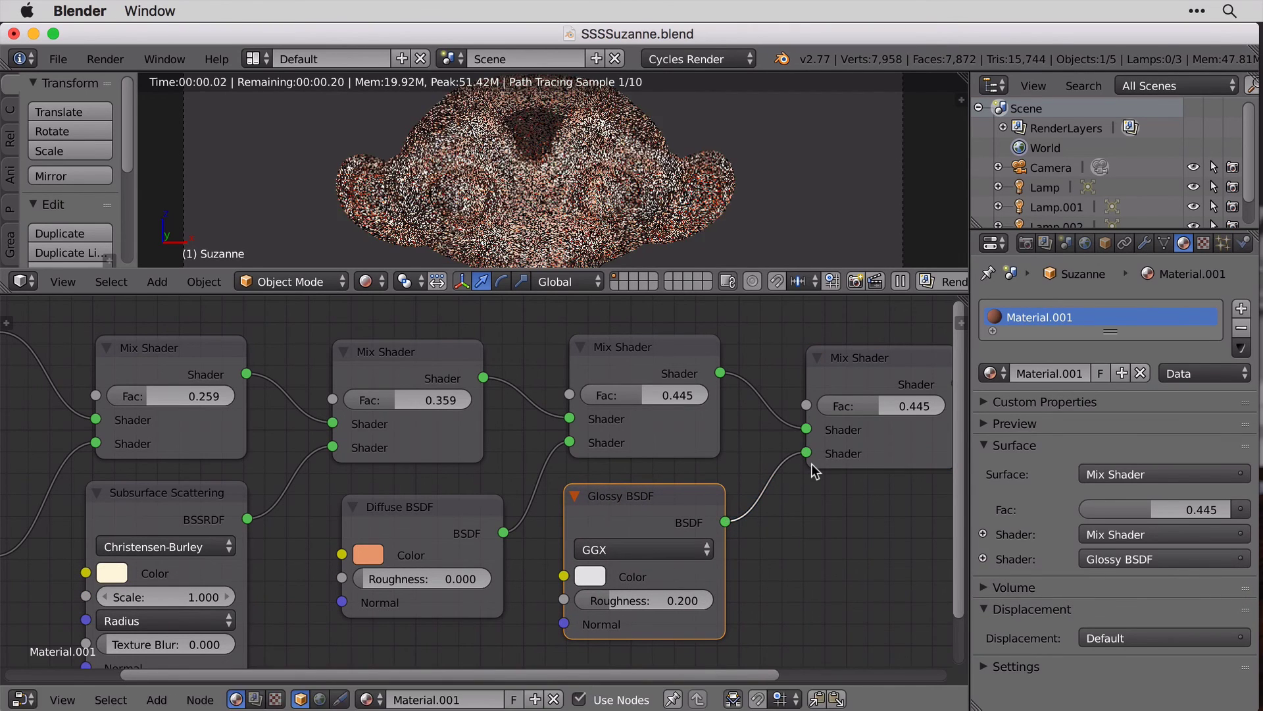
Set the fourth Mix Shader's factor to about 0.182 to control the amount of gloss.
{"action": "left_click_drag", "start_coordinate": [911, 406], "coordinate": [814, 409]}
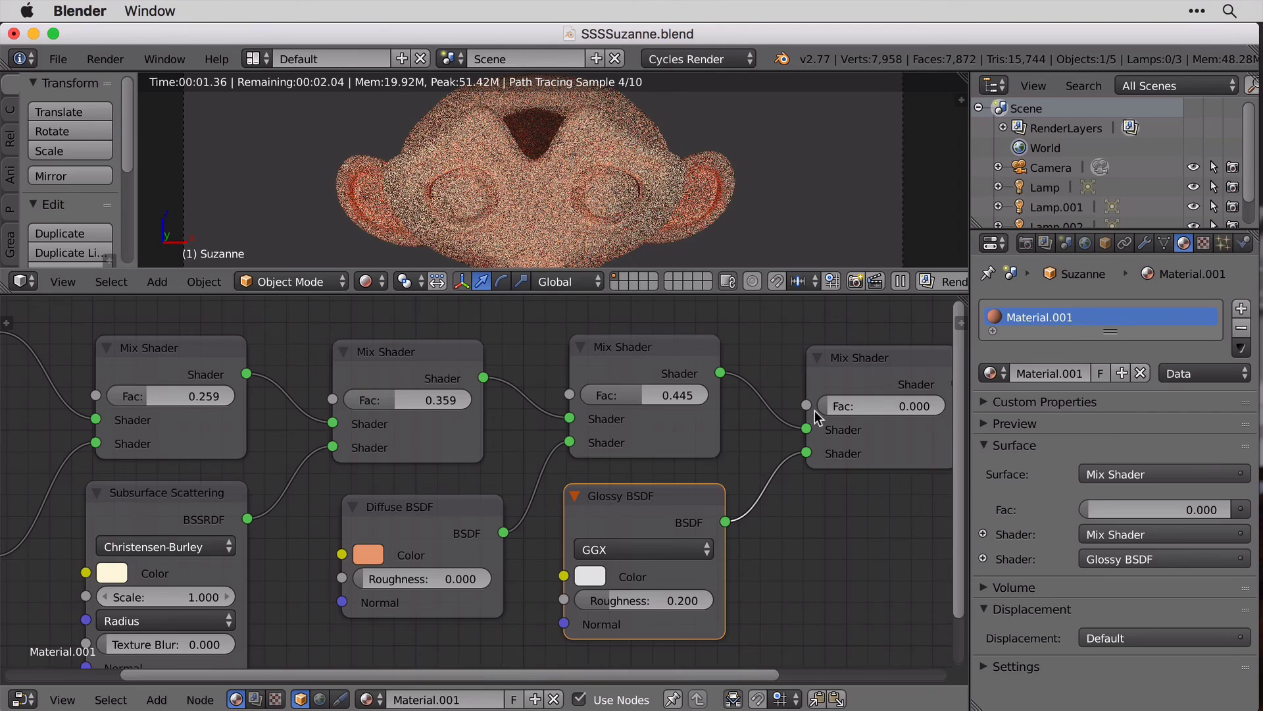
{"action": "mouse_move", "coordinate": [835, 408]}
{"action": "left_mouse_down"}
{"action": "mouse_move", "coordinate": [859, 408]}
{"action": "mouse_move", "coordinate": [822, 406]}
{"action": "left_mouse_up"}
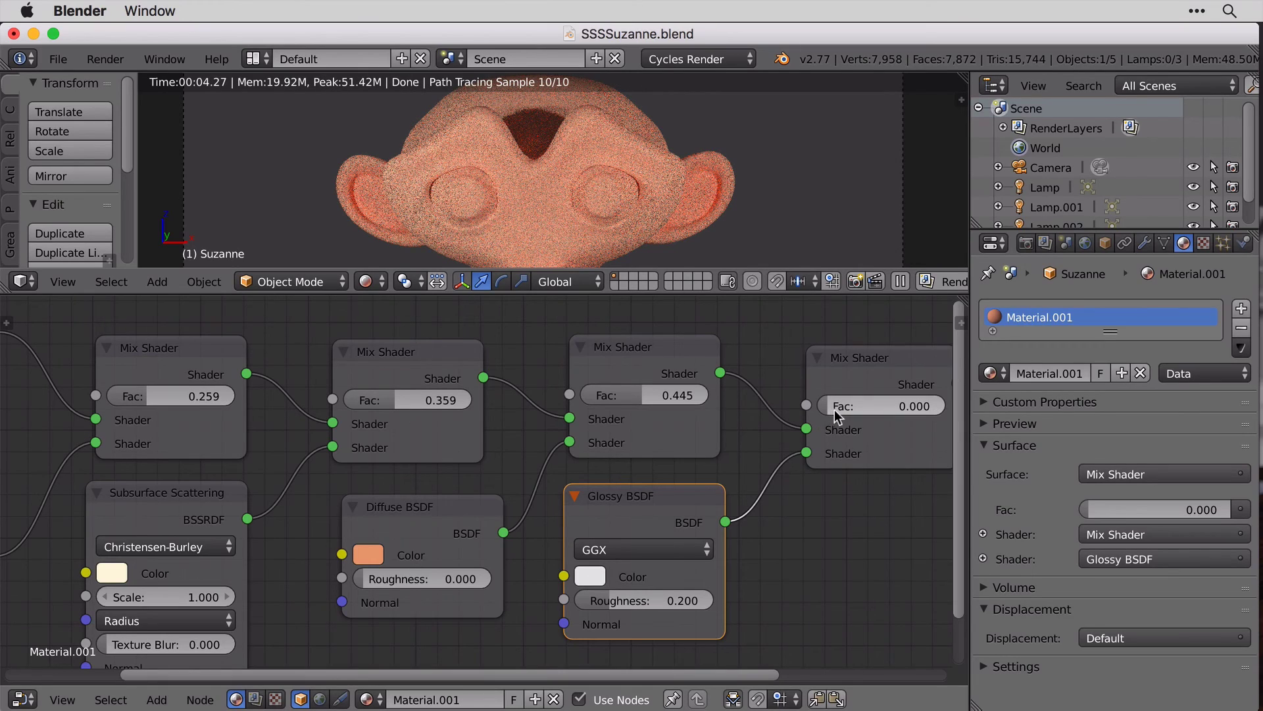
{"action": "mouse_move", "coordinate": [834, 409]}
{"action": "left_mouse_down"}
{"action": "mouse_move", "coordinate": [862, 410]}
{"action": "mouse_move", "coordinate": [839, 420]}
{"action": "left_mouse_up"}
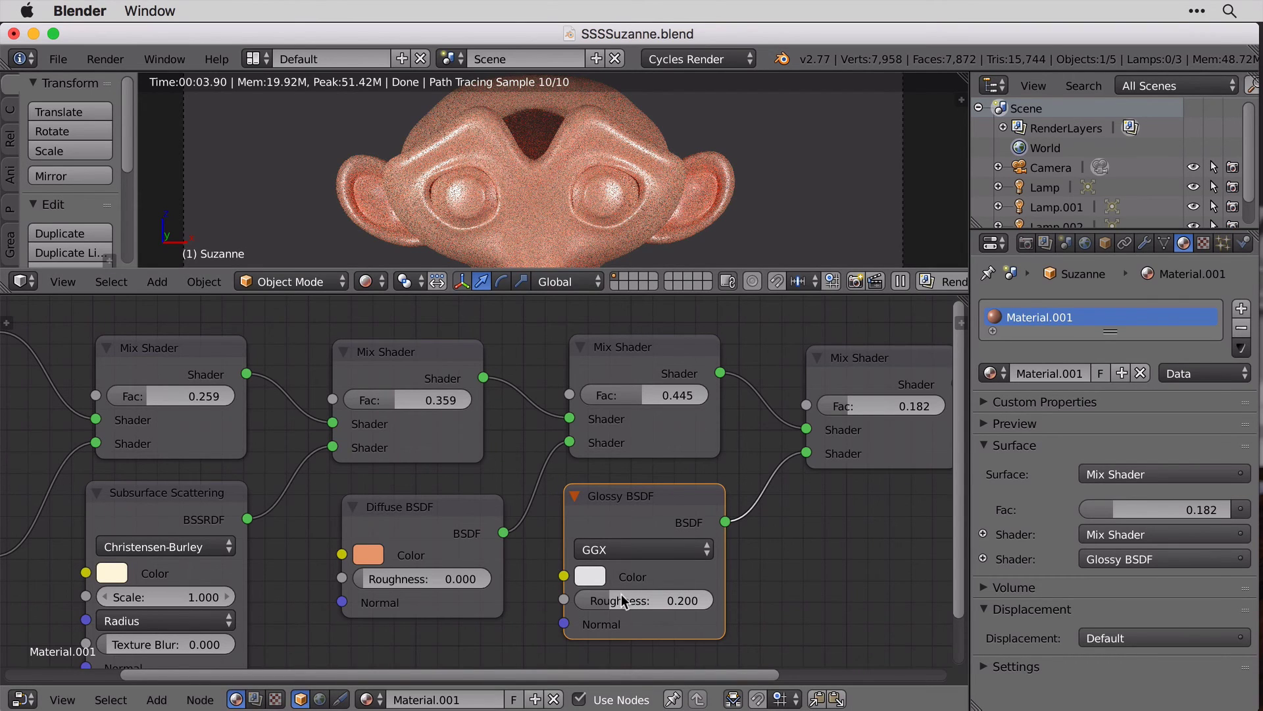
Try lower roughness values on the Glossy BSDF, including 0, and set its roughness to 0.3.
{"action": "left_click_drag", "start_coordinate": [621, 599], "coordinate": [586, 592]}
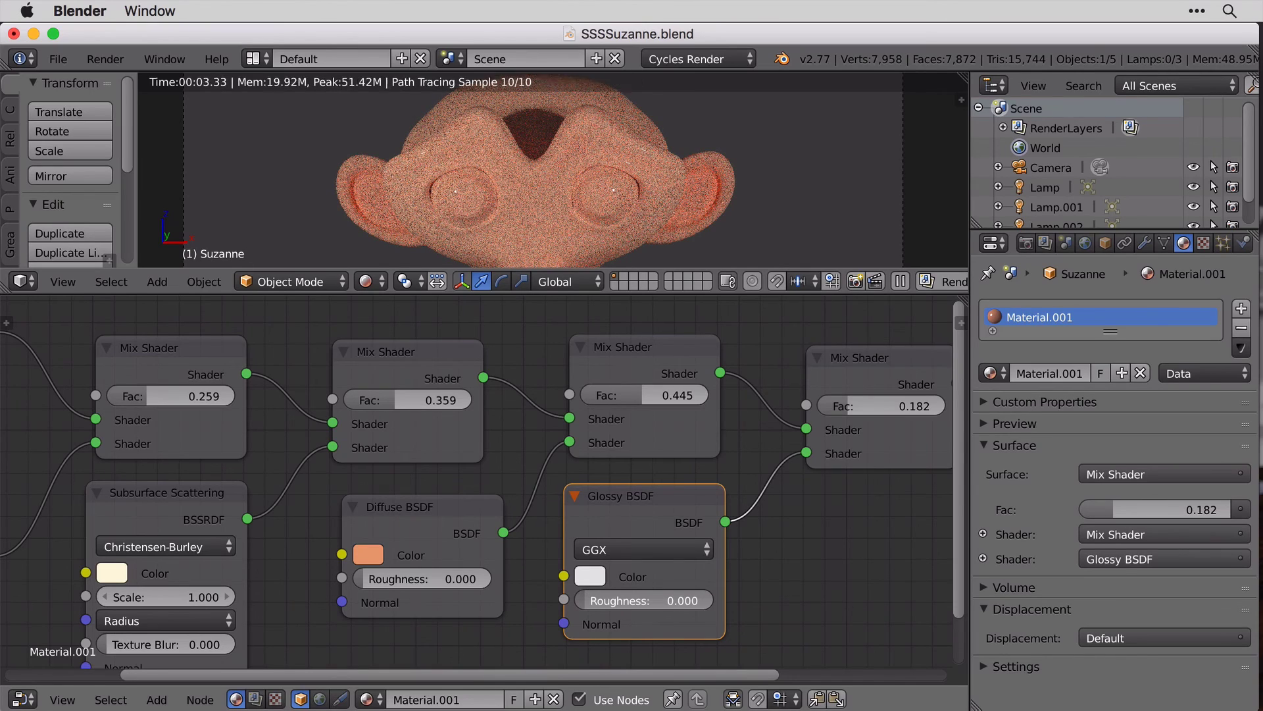
{"action": "left_click_drag", "start_coordinate": [587, 595], "coordinate": [605, 598]}
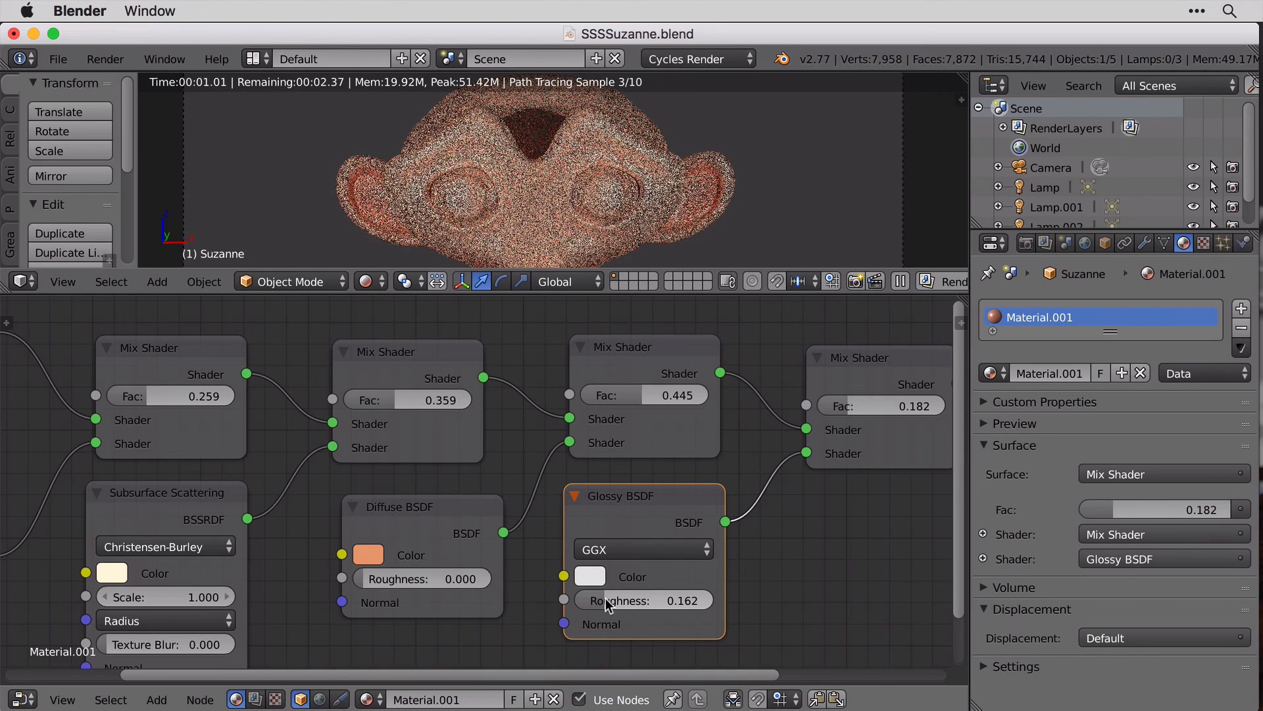
{"action": "left_click", "coordinate": [621, 600]}
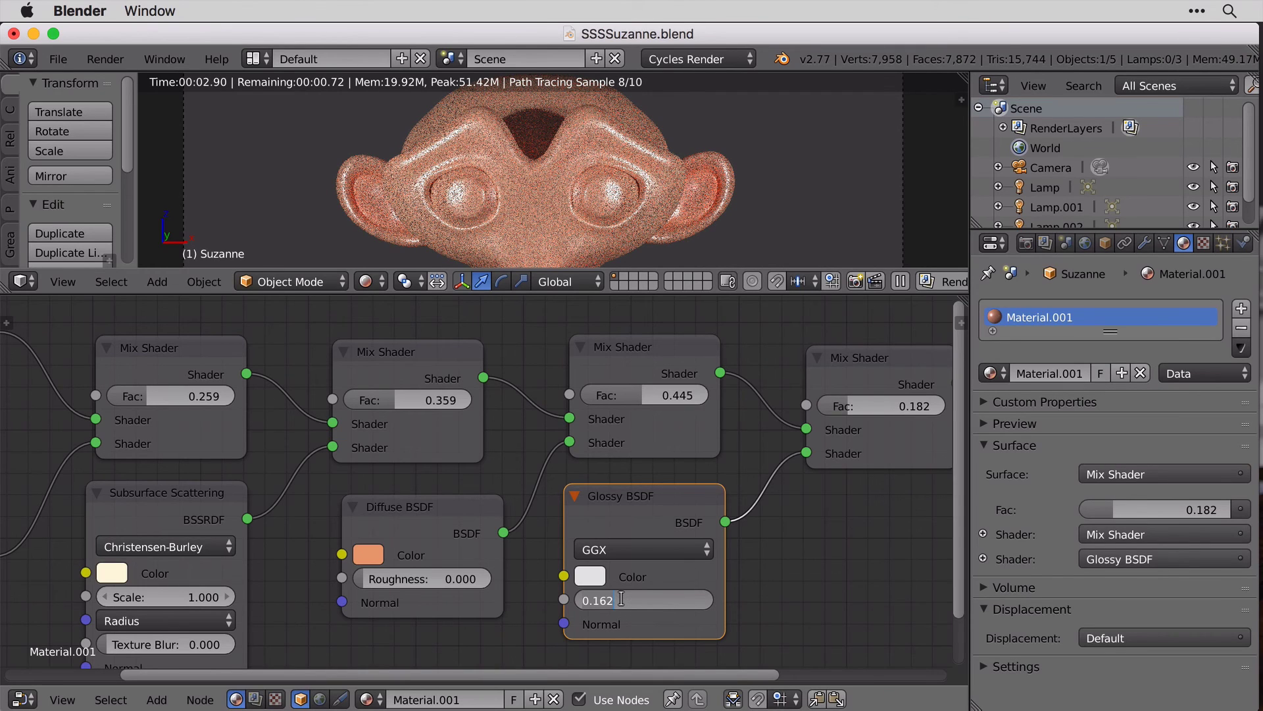
{"action": "type", "text": ".3"}
{"action": "key", "text": "Return"}
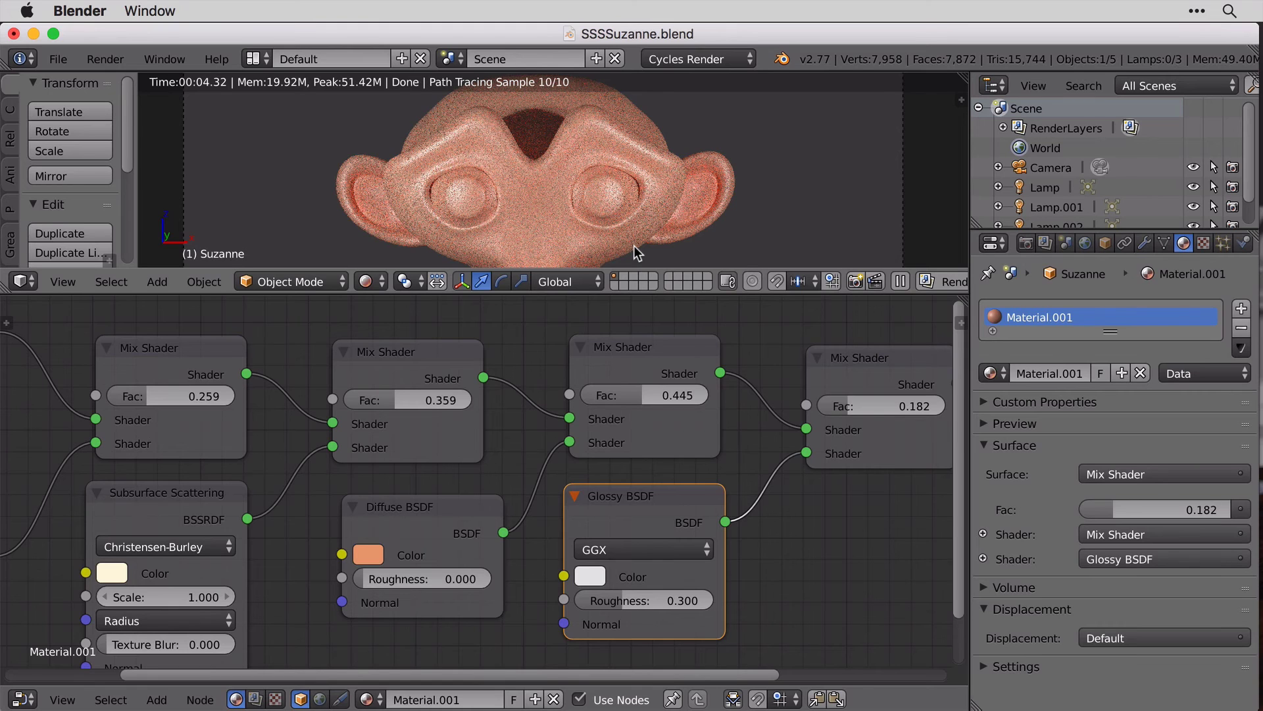
Show the whole monkey head in the rendered preview and render the image.
{"action": "scroll", "coordinate": [627, 169], "scroll_direction": "down", "scroll_amount": 3}
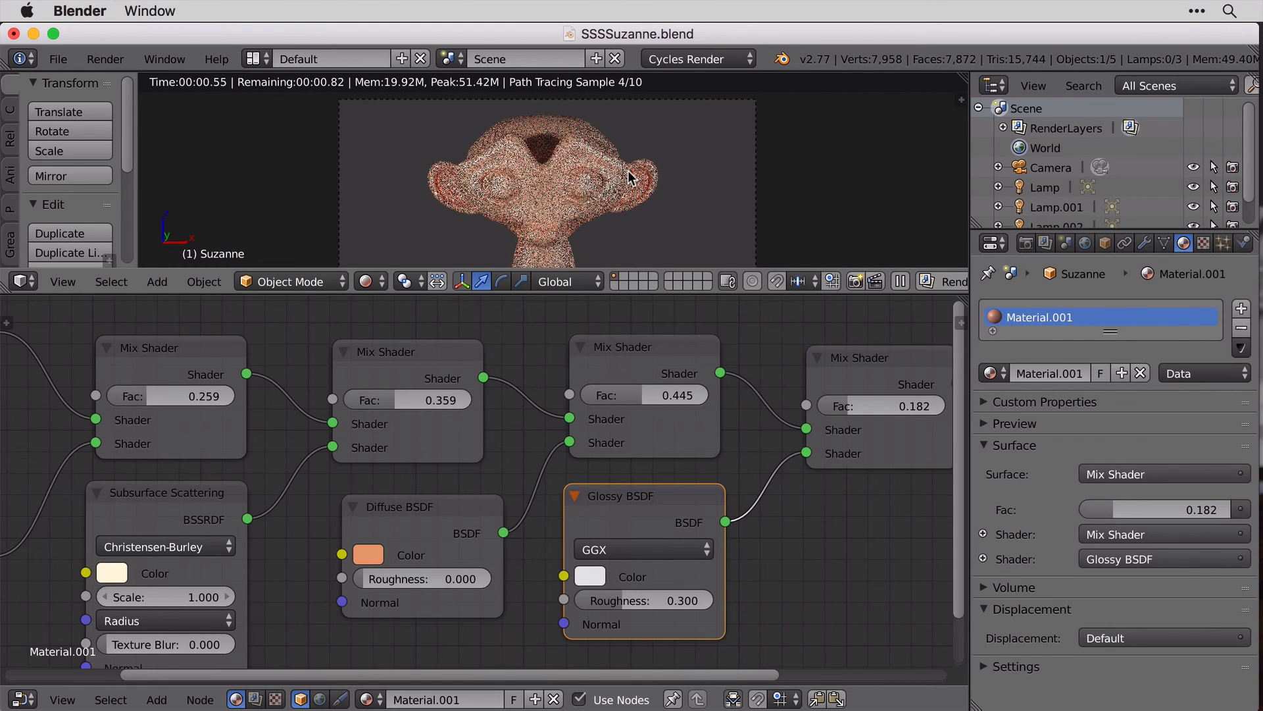
{"action": "scroll", "coordinate": [628, 171], "scroll_direction": "down", "scroll_amount": 2}
{"action": "key", "text": "F12"}
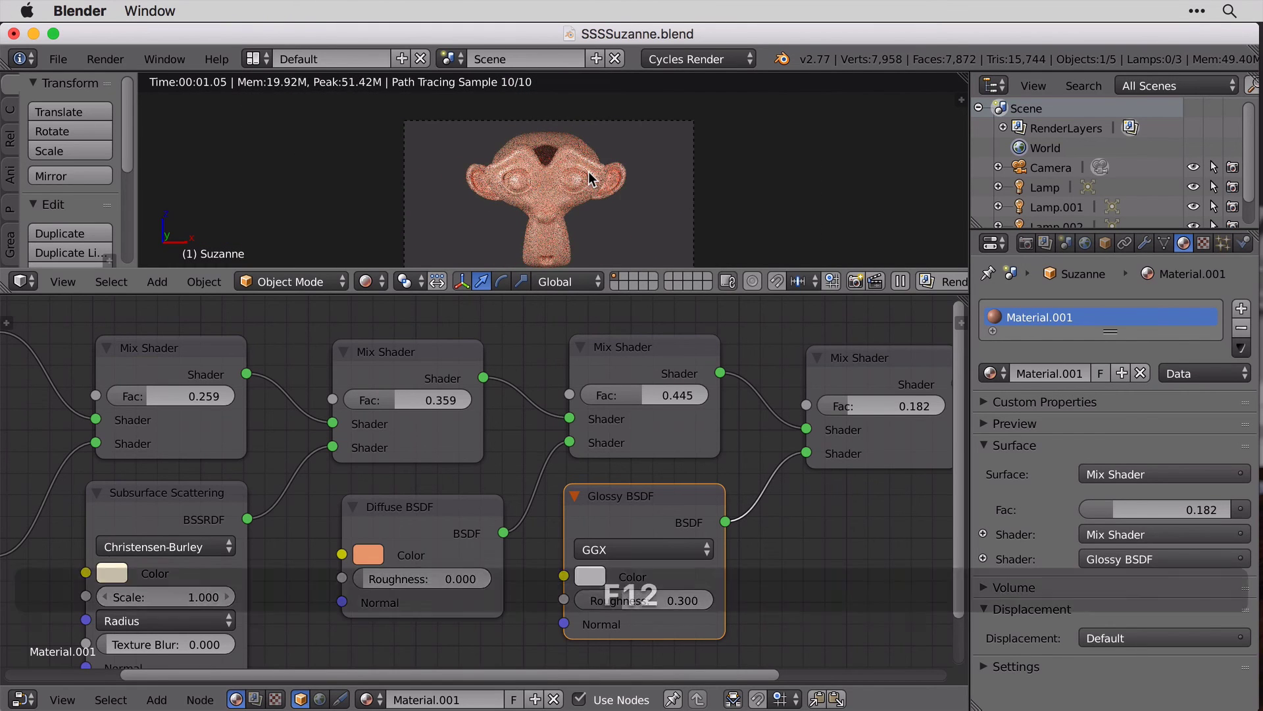
Examine the rendered monkey head both whole and up close, and bring up the render sampling settings.
{"action": "scroll", "coordinate": [622, 406], "scroll_direction": "up", "scroll_amount": 7}
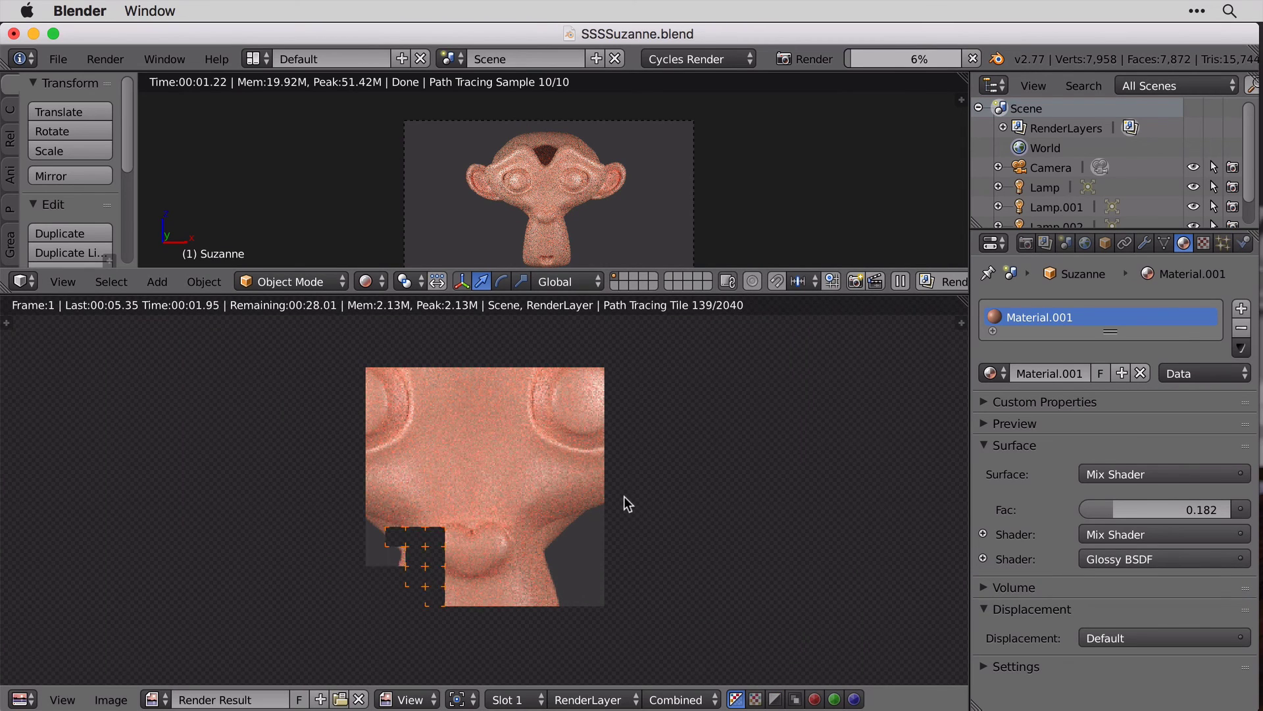
{"action": "scroll", "coordinate": [707, 516], "scroll_direction": "down", "scroll_amount": 5}
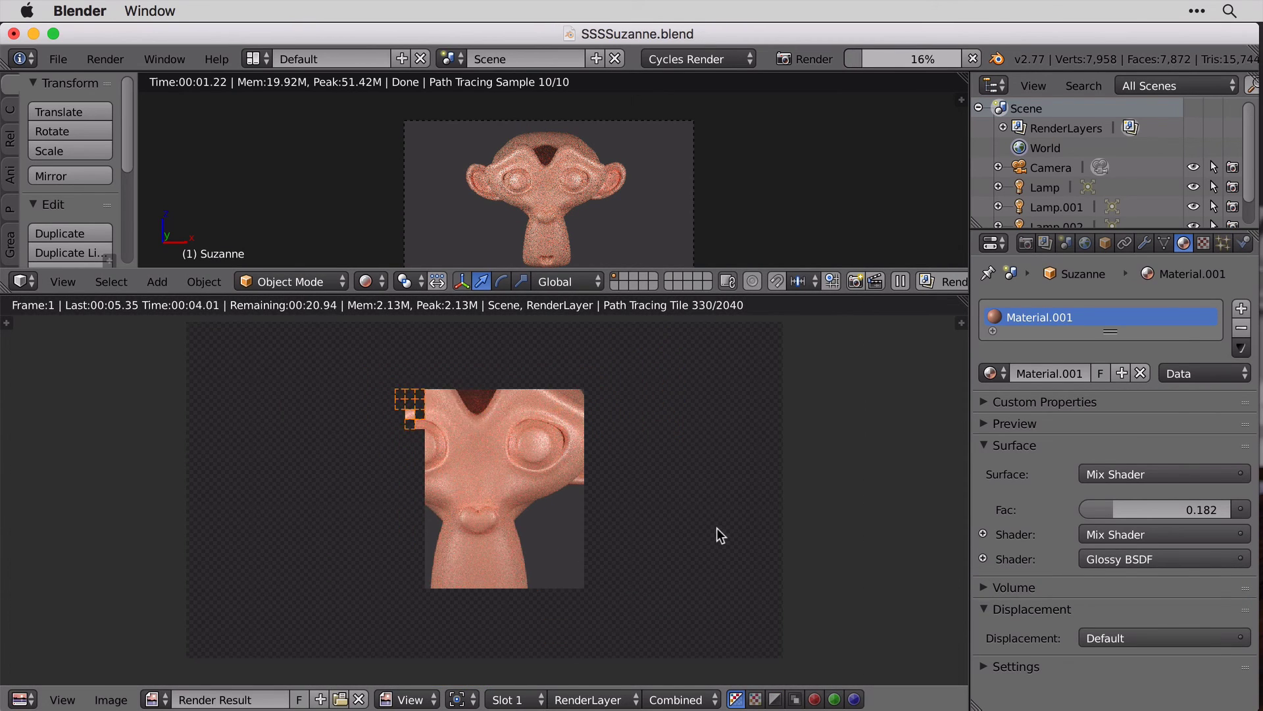
{"action": "left_click", "coordinate": [1027, 243]}
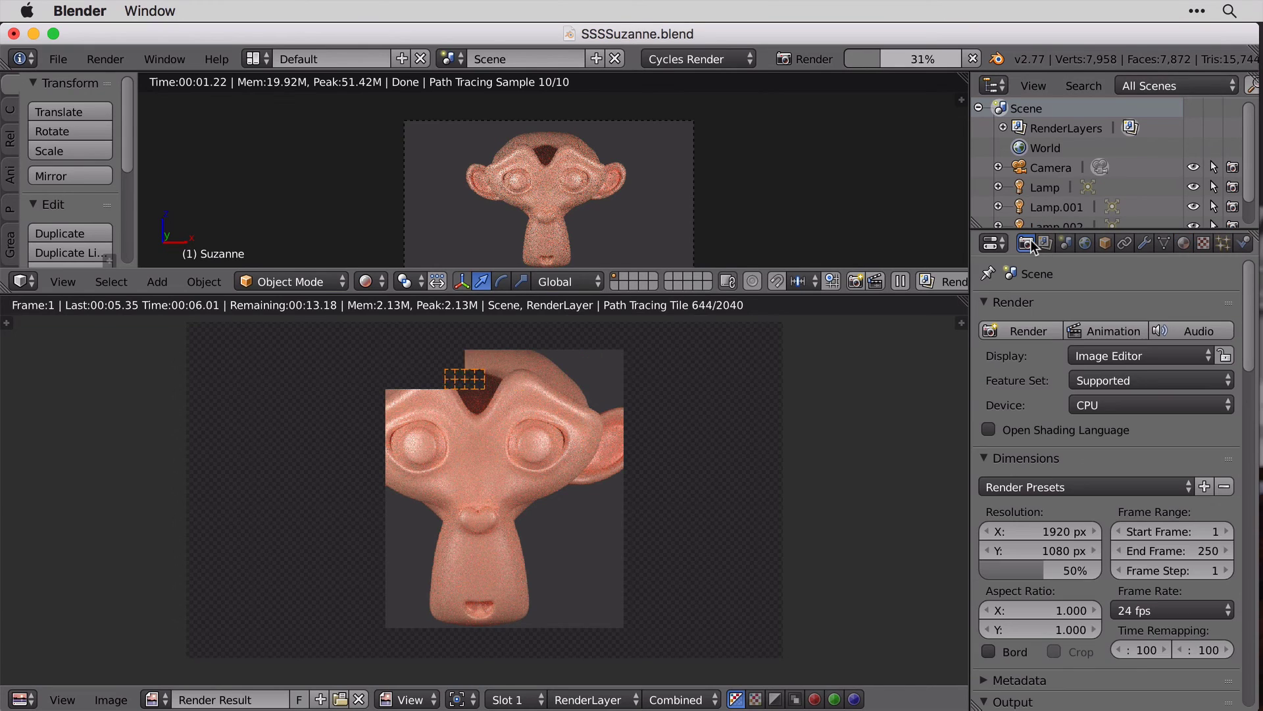
{"action": "scroll", "coordinate": [1183, 636], "scroll_direction": "down", "scroll_amount": 12}
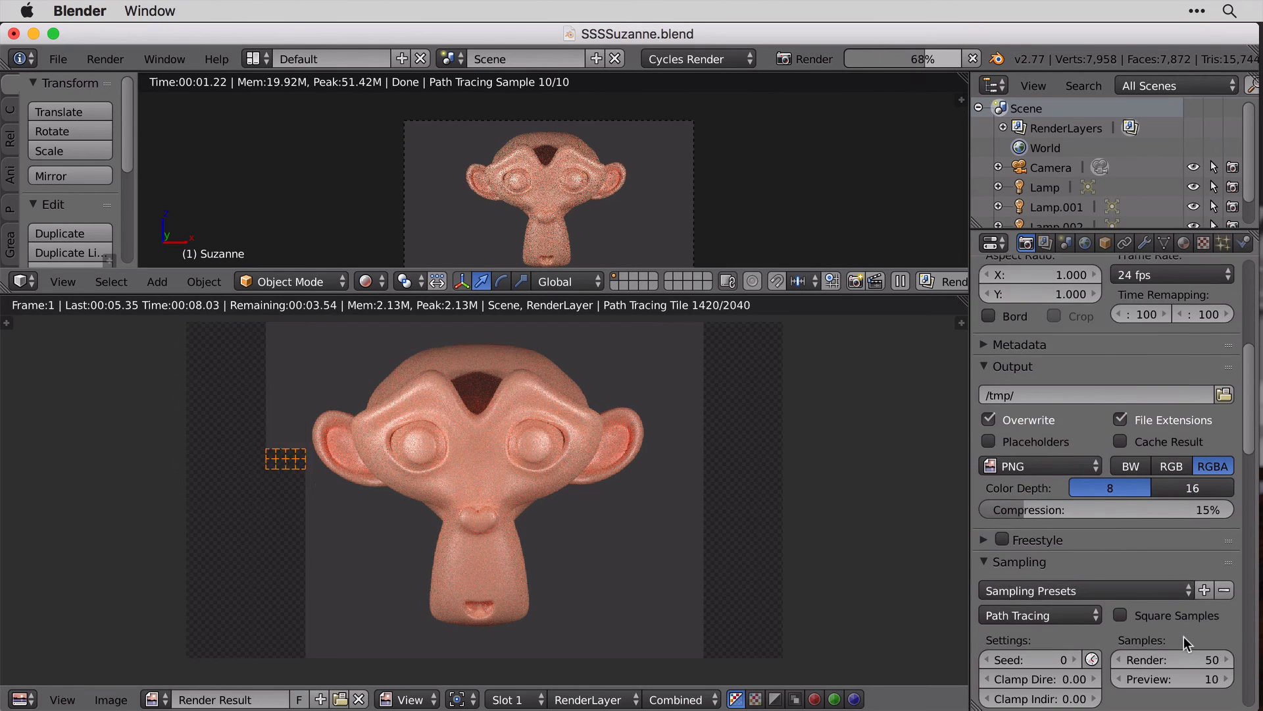
{"action": "scroll", "coordinate": [1183, 637], "scroll_direction": "down", "scroll_amount": 3}
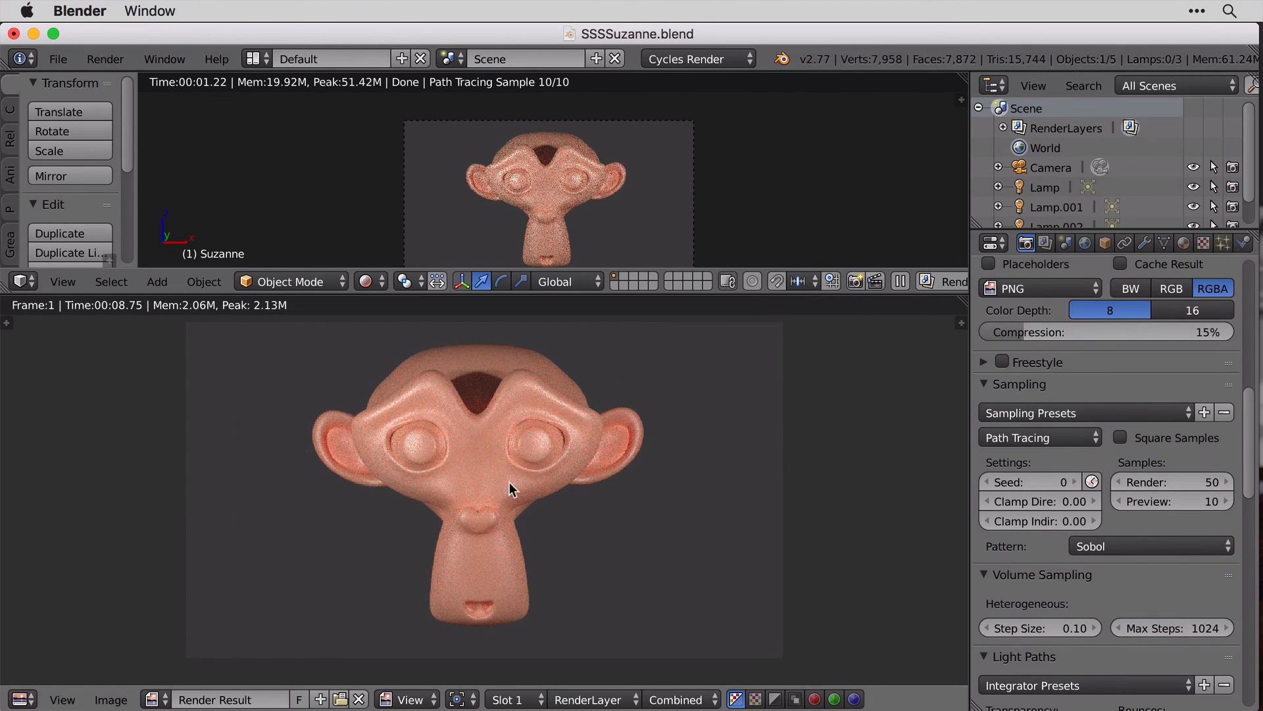
{"action": "scroll", "coordinate": [510, 482], "scroll_direction": "up", "scroll_amount": 3}
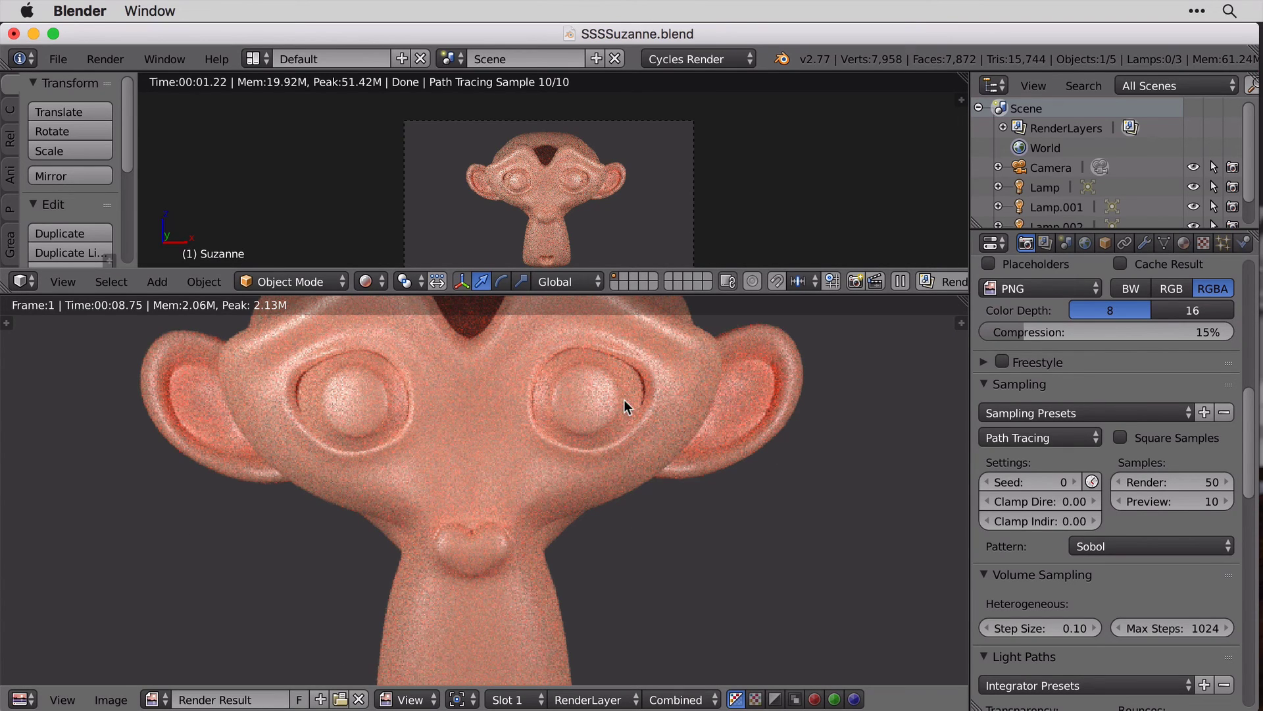
Return to the material's node setup and change the Diffuse BSDF color to a paler peach, about R 0.800, G 0.561, B 0.449.
{"action": "left_click", "coordinate": [21, 700]}
{"action": "left_click", "coordinate": [19, 683]}
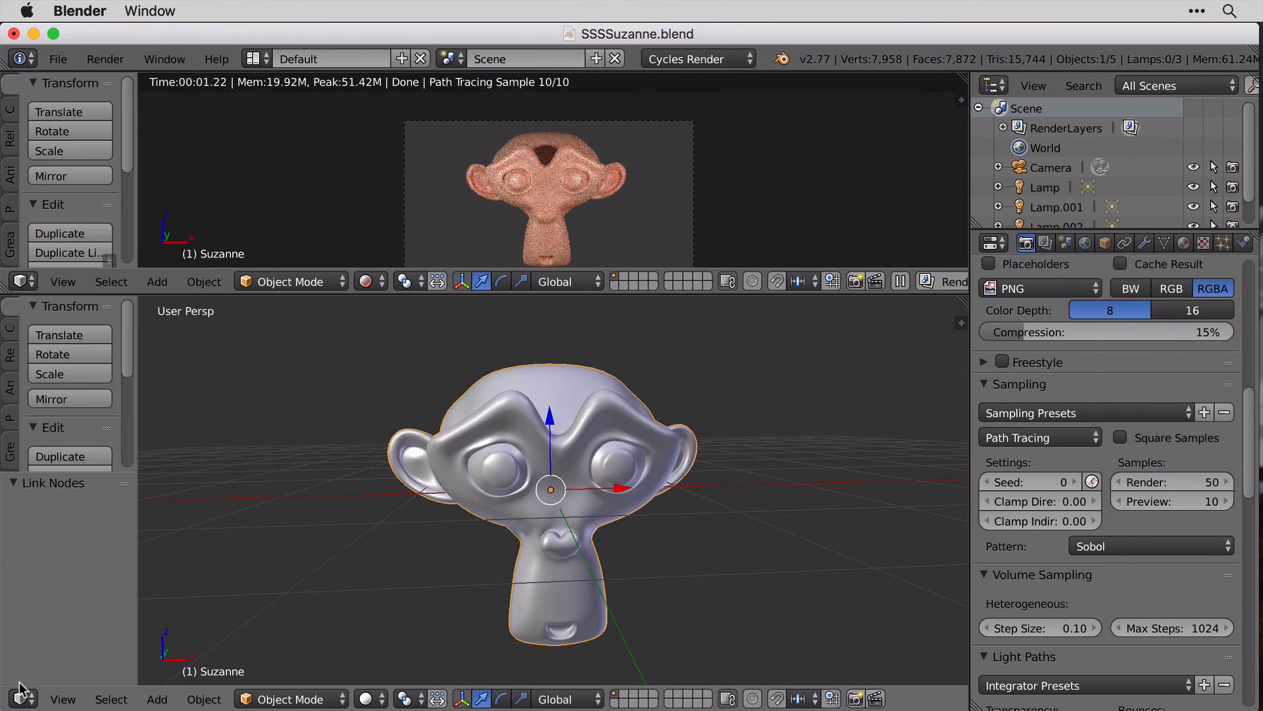
{"action": "left_click", "coordinate": [16, 701]}
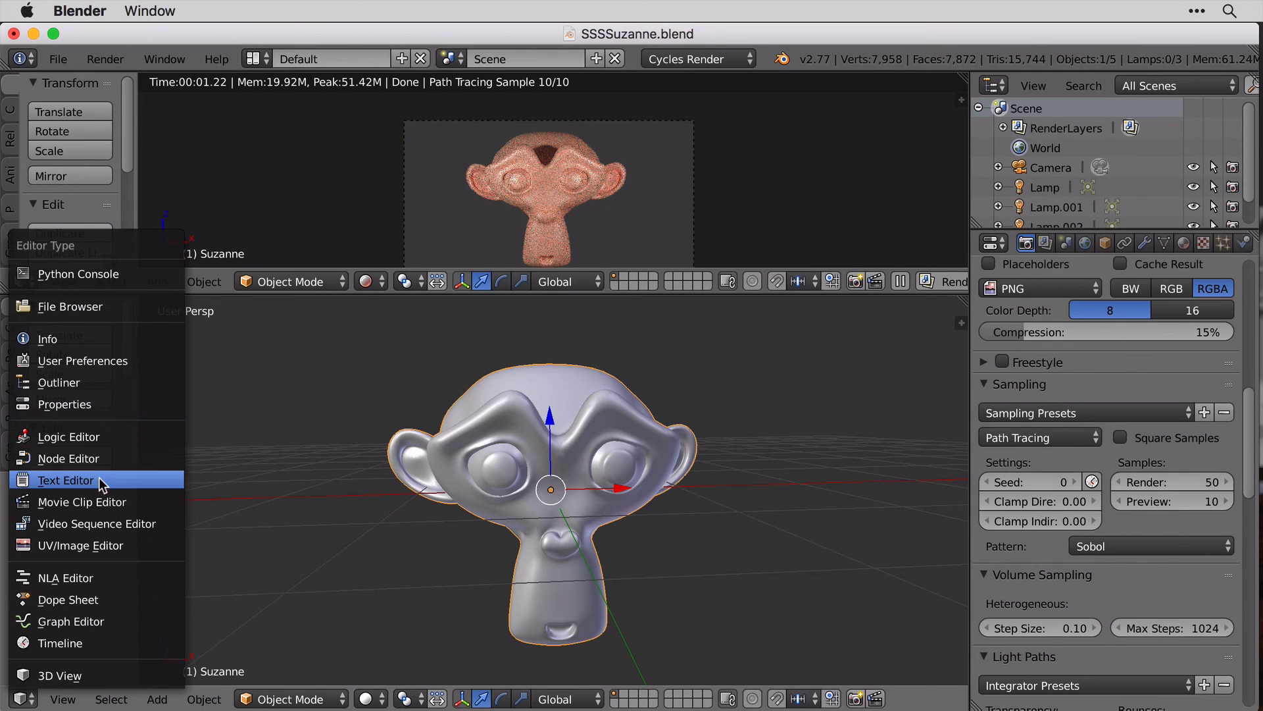
{"action": "left_click", "coordinate": [103, 460]}
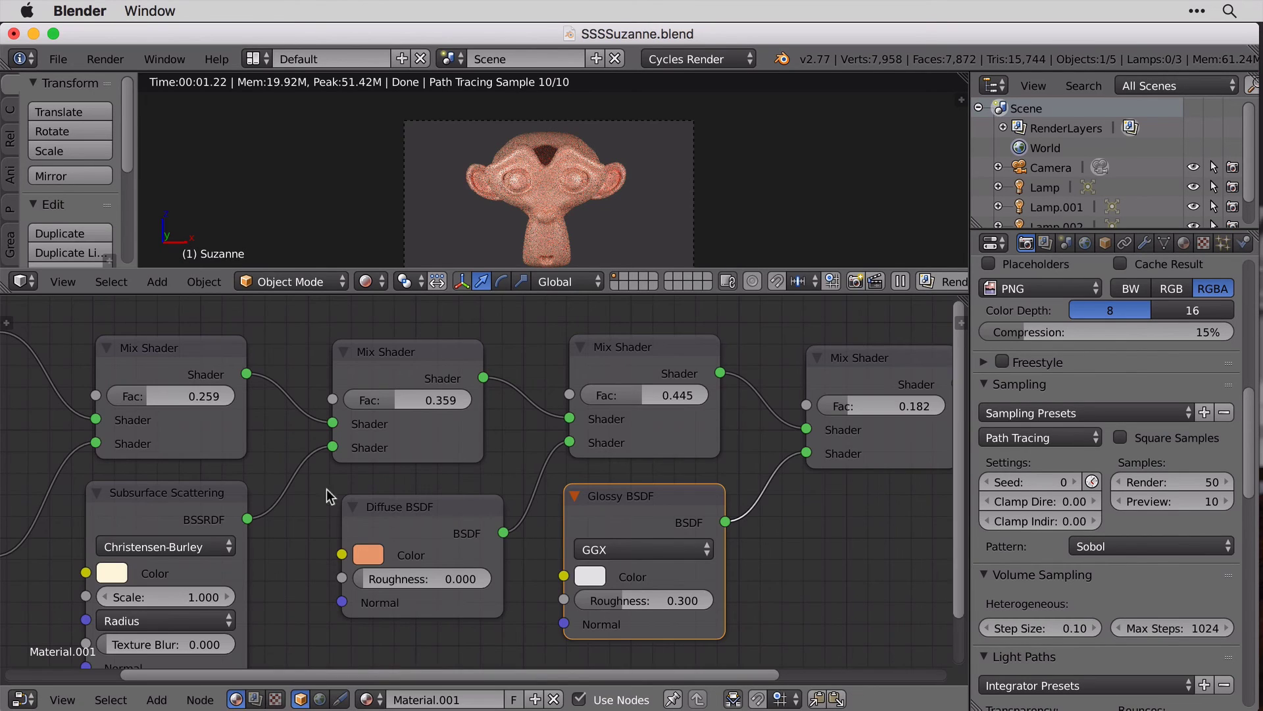
{"action": "left_click", "coordinate": [364, 557]}
{"action": "left_click", "coordinate": [436, 338]}
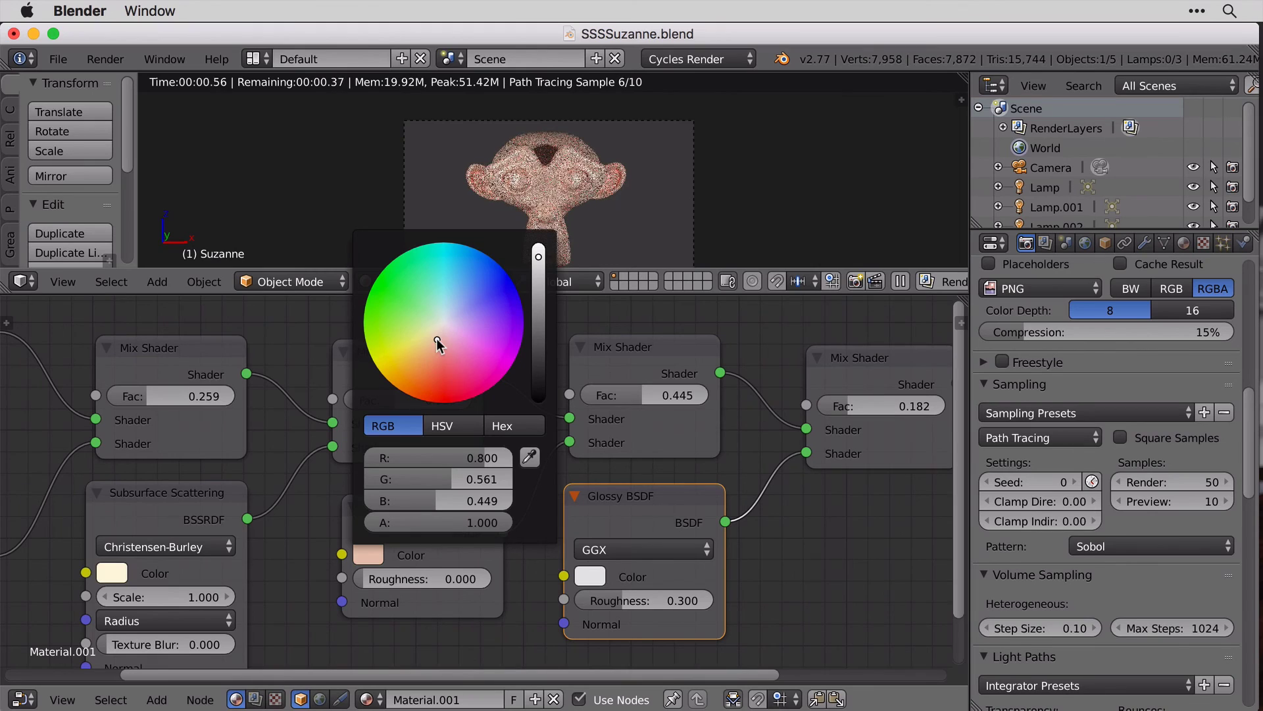
Try 300 render samples for the final image and settle on 200.
{"action": "left_click", "coordinate": [1210, 480]}
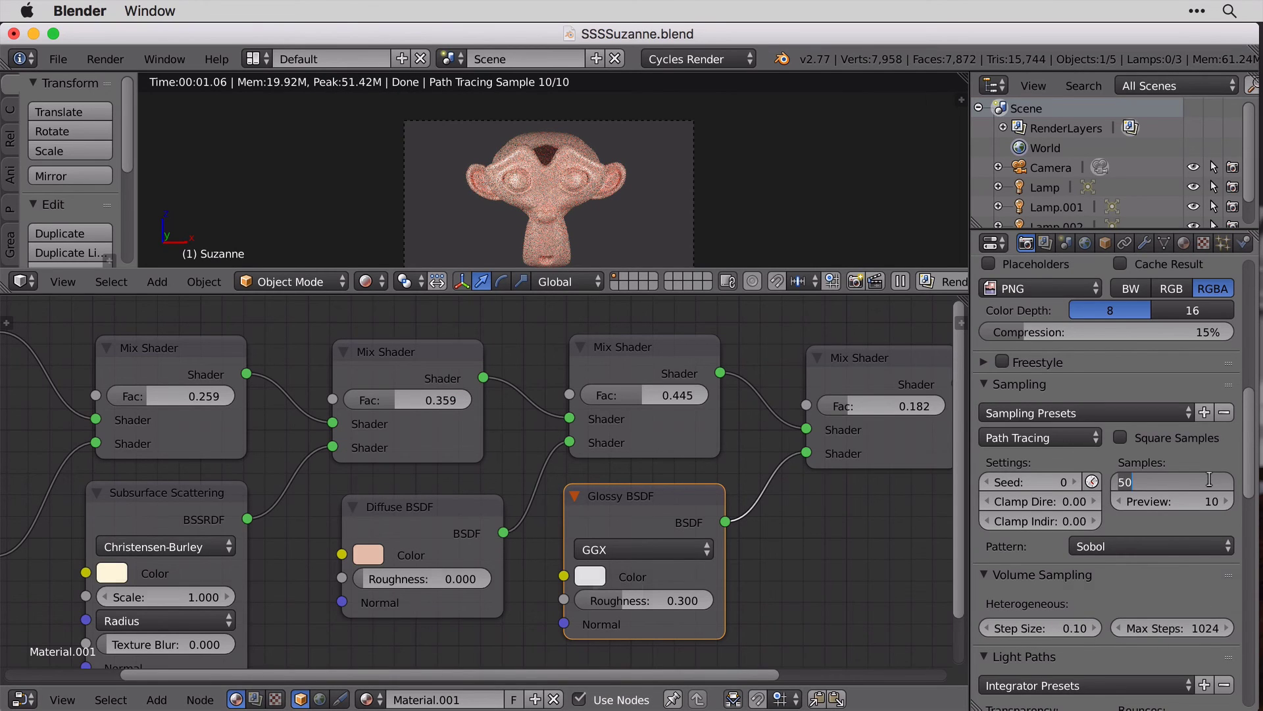
{"action": "type", "text": "300"}
{"action": "key", "text": "Return"}
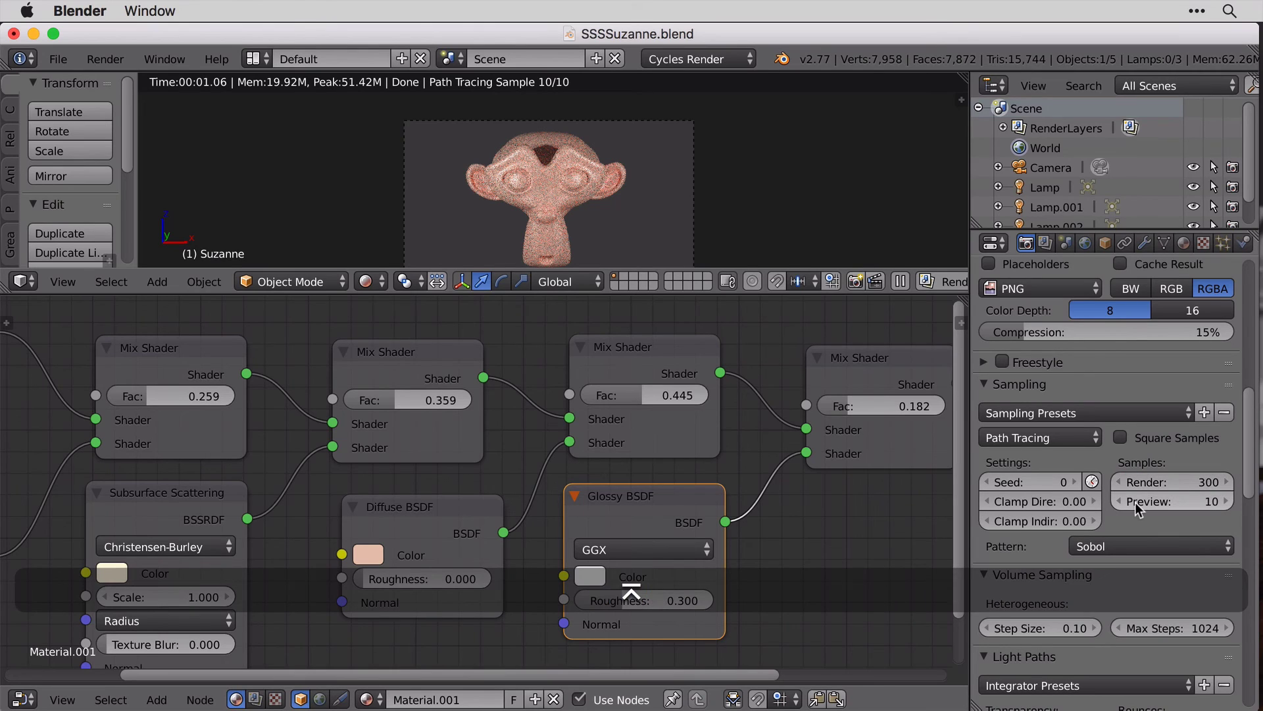
{"action": "left_click", "coordinate": [1186, 481]}
{"action": "type", "text": "2000"}
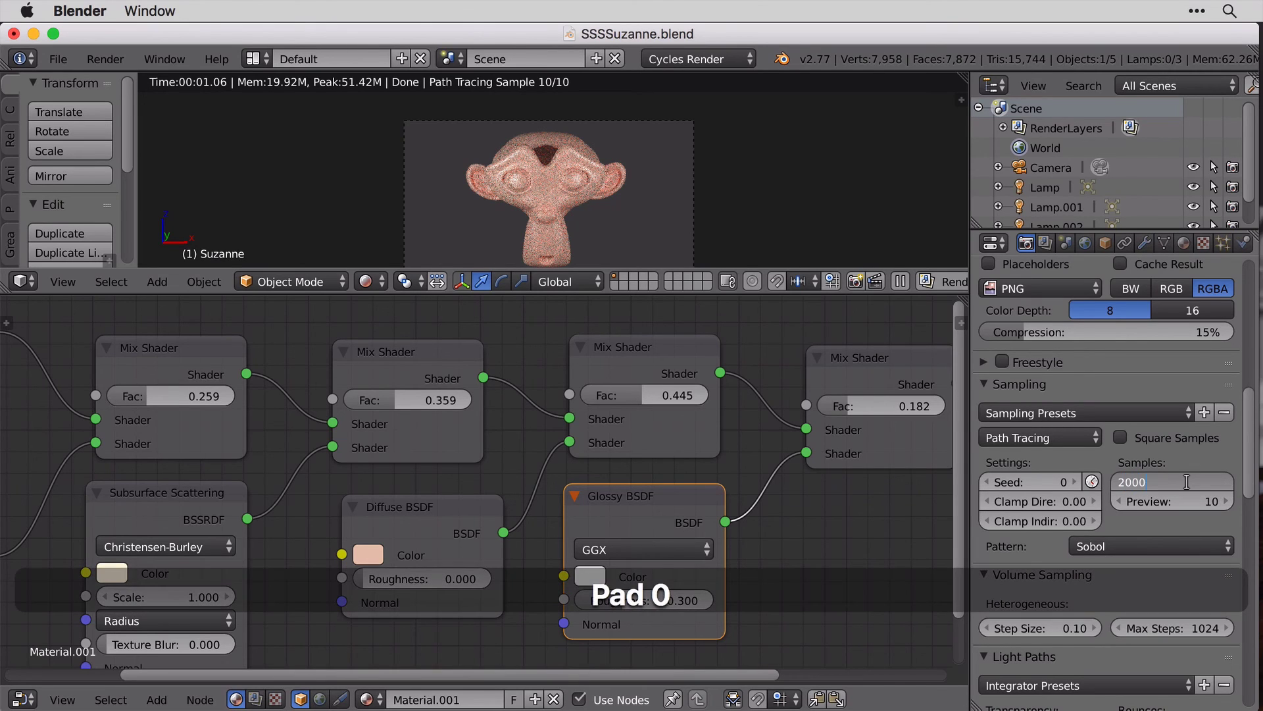
{"action": "key", "text": "BackSpace"}
{"action": "key", "text": "Return"}
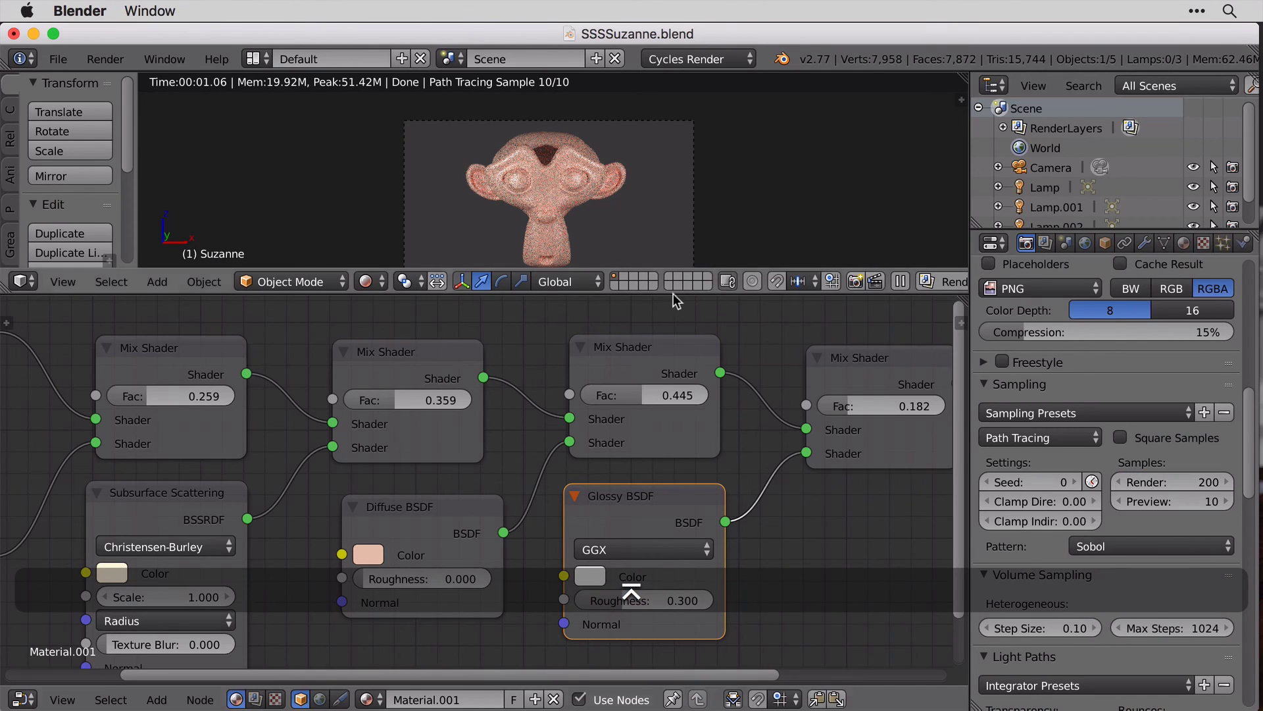
Render the image with the updated material and examine the skin on the monkey's face up close.
{"action": "key", "text": "F12"}
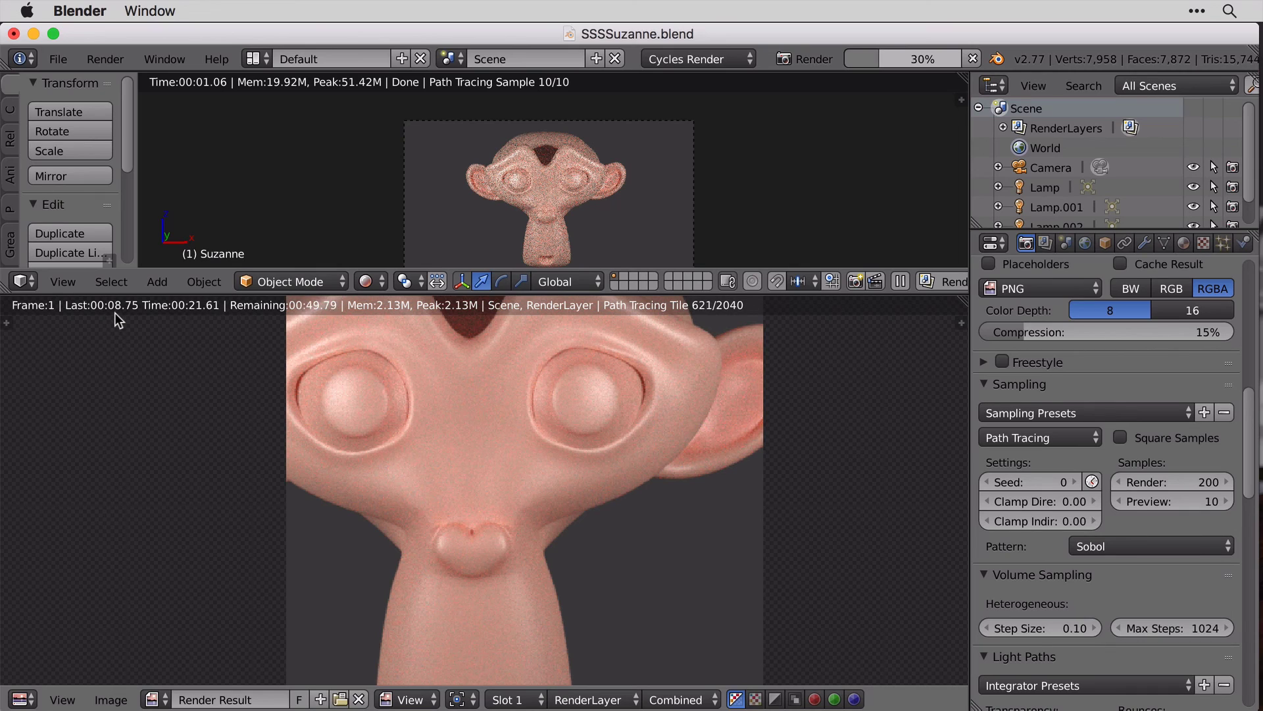
{"action": "scroll", "coordinate": [428, 425], "scroll_direction": "down", "scroll_amount": 3}
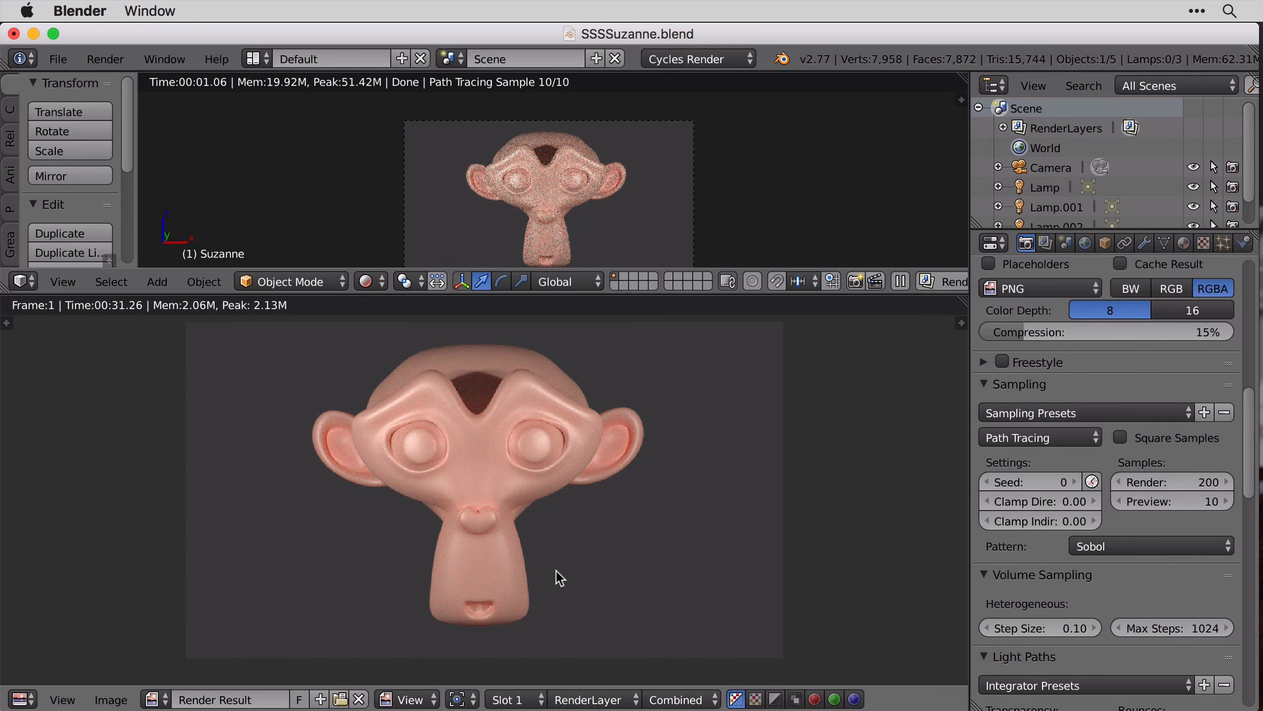
{"action": "scroll", "coordinate": [558, 500], "scroll_direction": "up", "scroll_amount": 4}
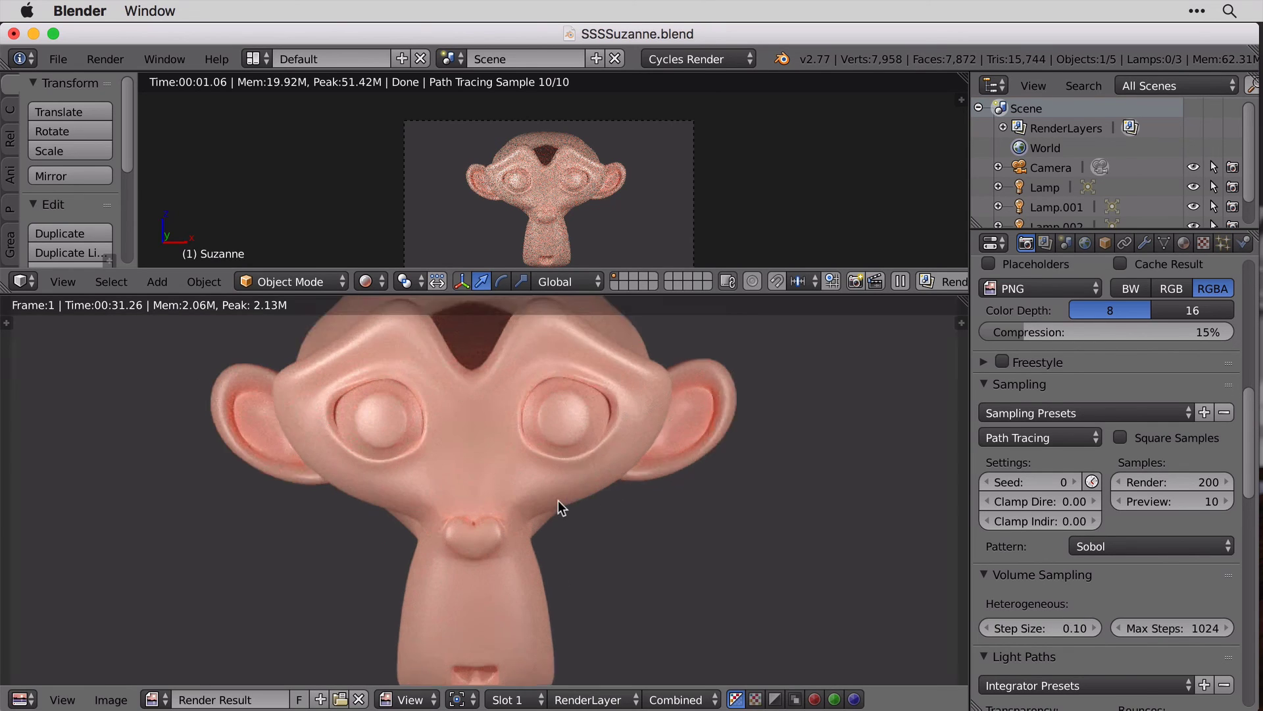
{"action": "scroll", "coordinate": [574, 514], "scroll_direction": "up", "scroll_amount": 1}
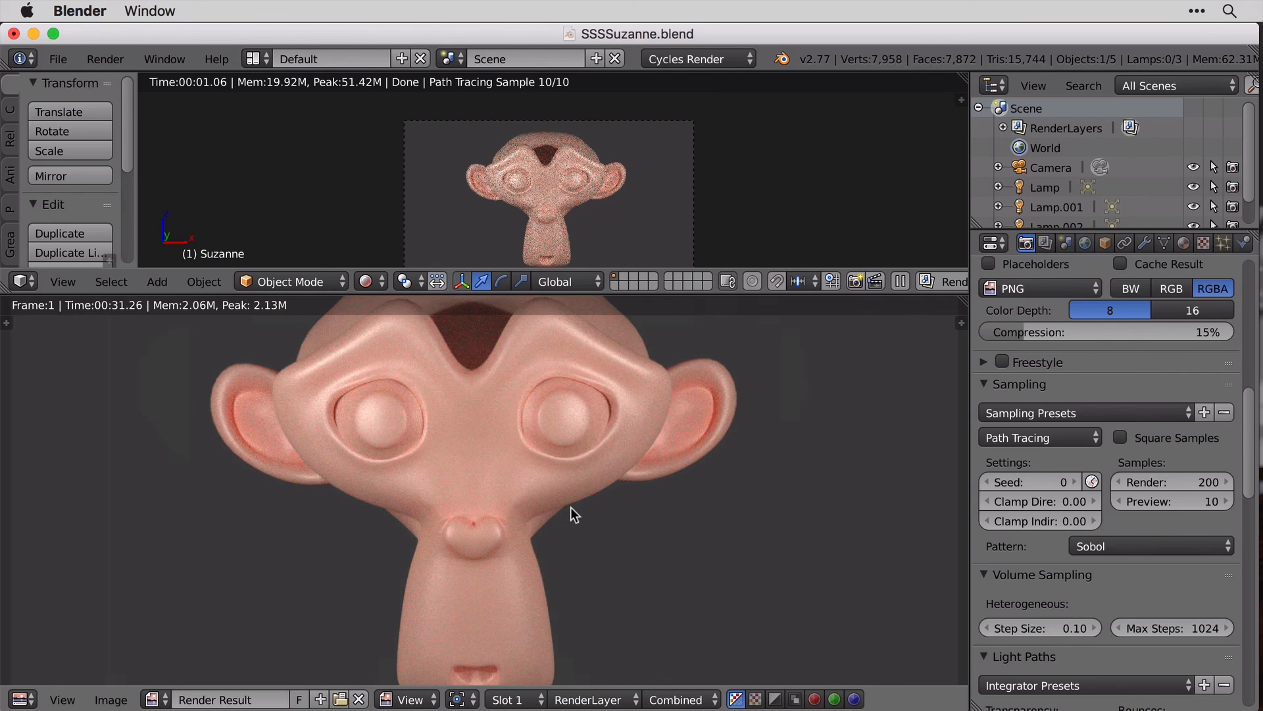